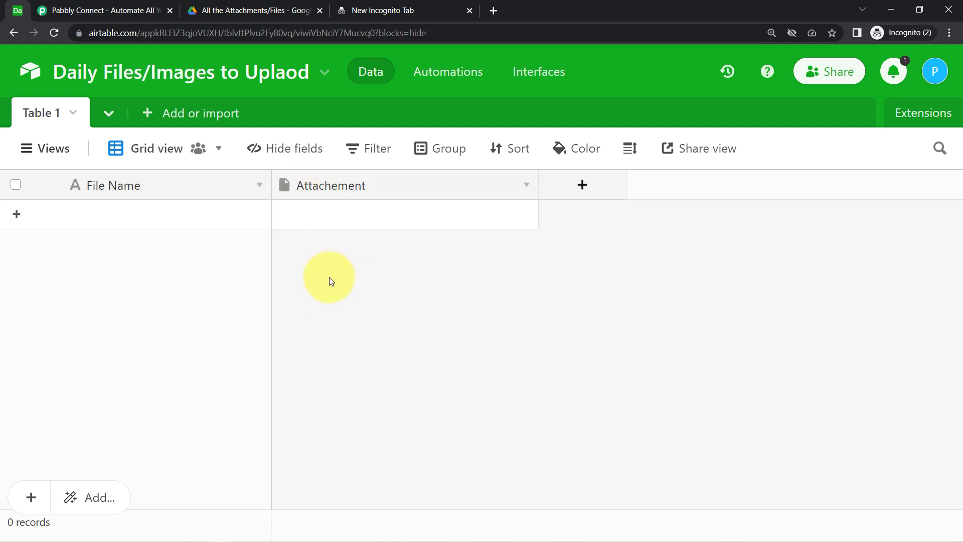
Switch to the Google Drive tab showing the All the Attachments/Files folder.
left_click(290, 10)
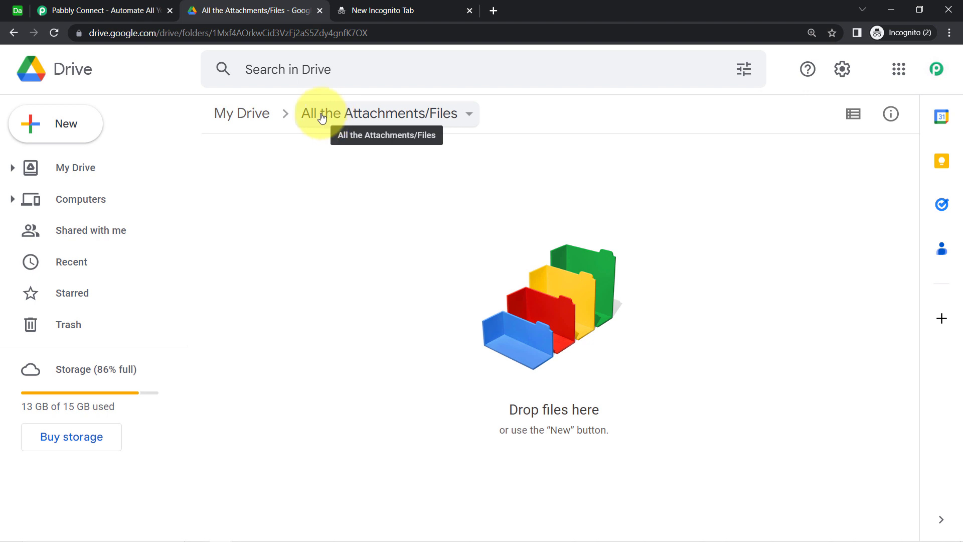
Switch to the Pabbly Connect website tab.
left_click(76, 11)
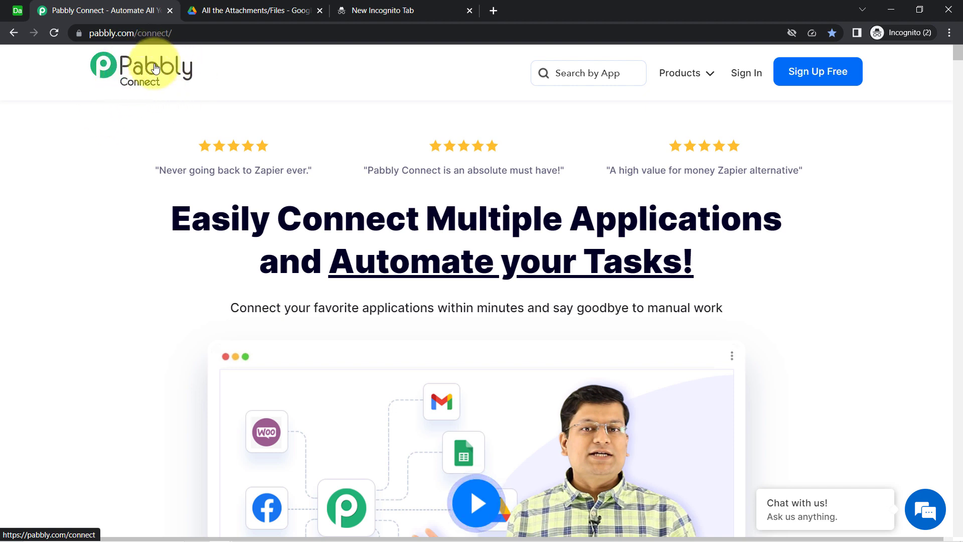
Sign in to Pabbly and open the Connect dashboard showing 2936 of 3000 tasks remaining.
left_click_drag(303, 219, 696, 262)
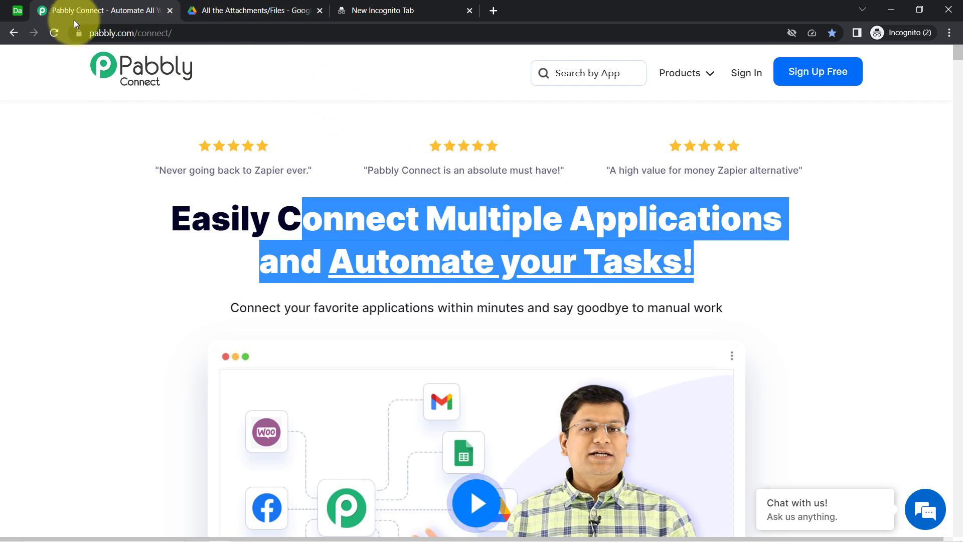
left_click(102, 34)
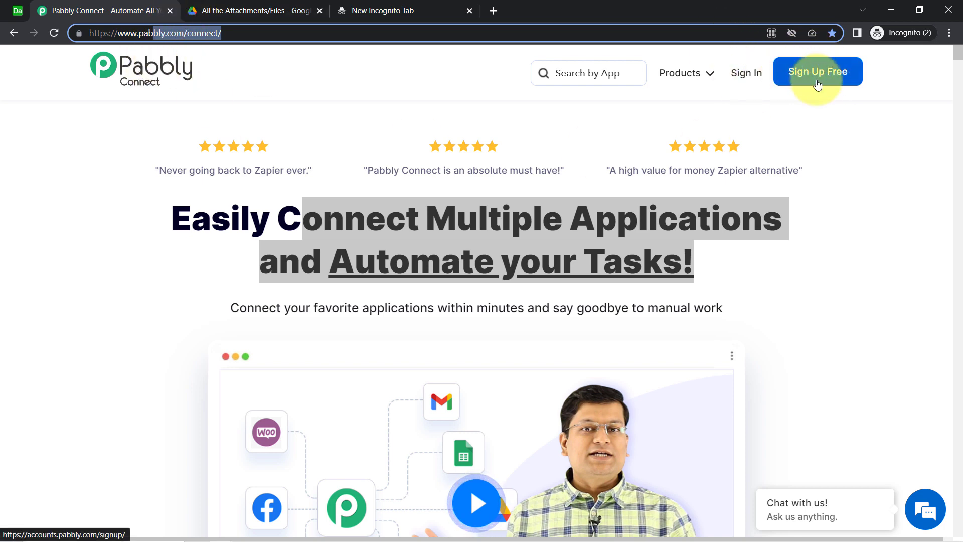
left_click(749, 77)
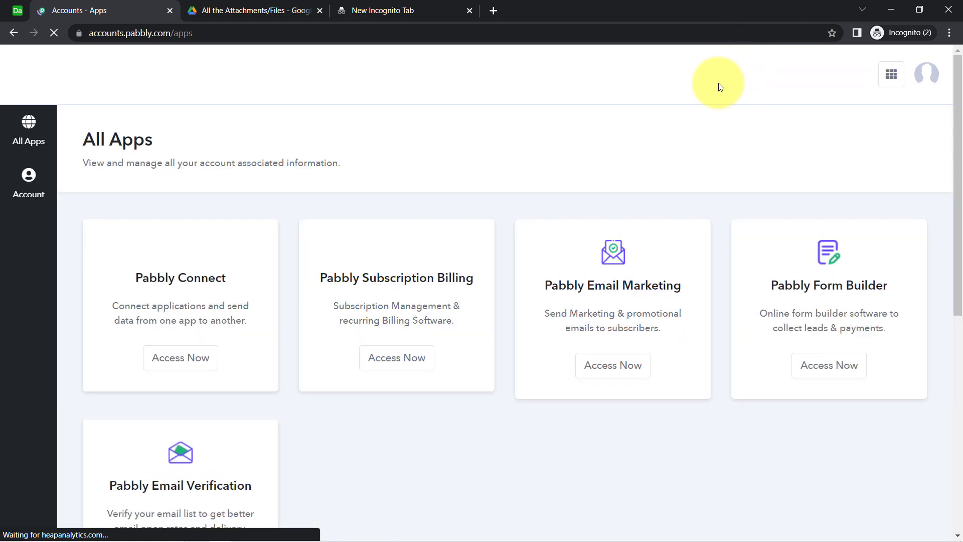
left_click(169, 376)
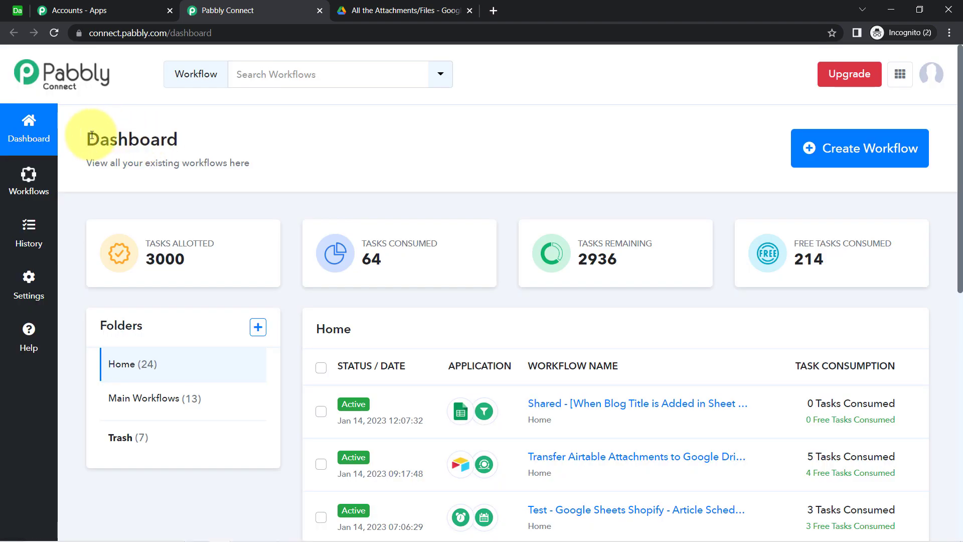
left_click_drag(85, 139, 243, 161)
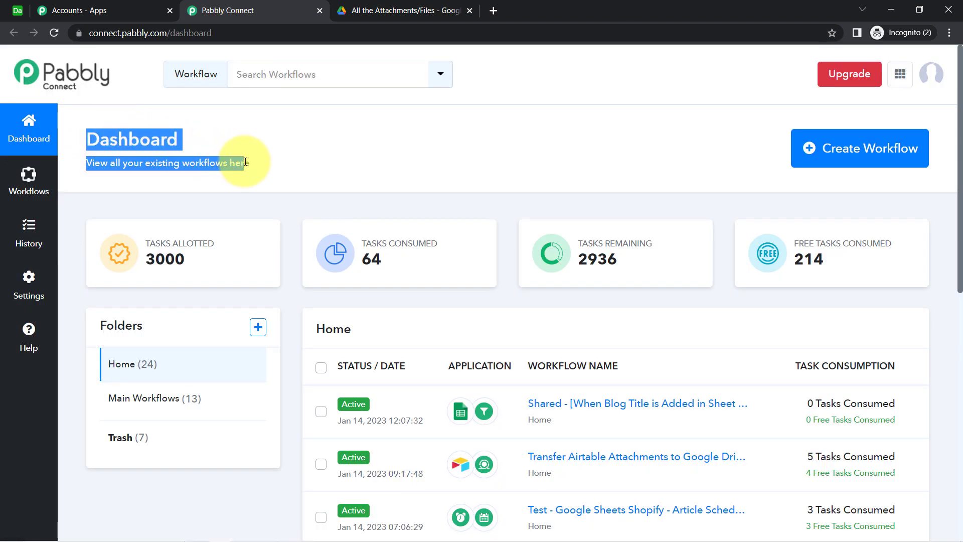
Create the workflow 'Add Airtable Files to Google Drive Automatically' and collapse its trigger card.
left_click(853, 153)
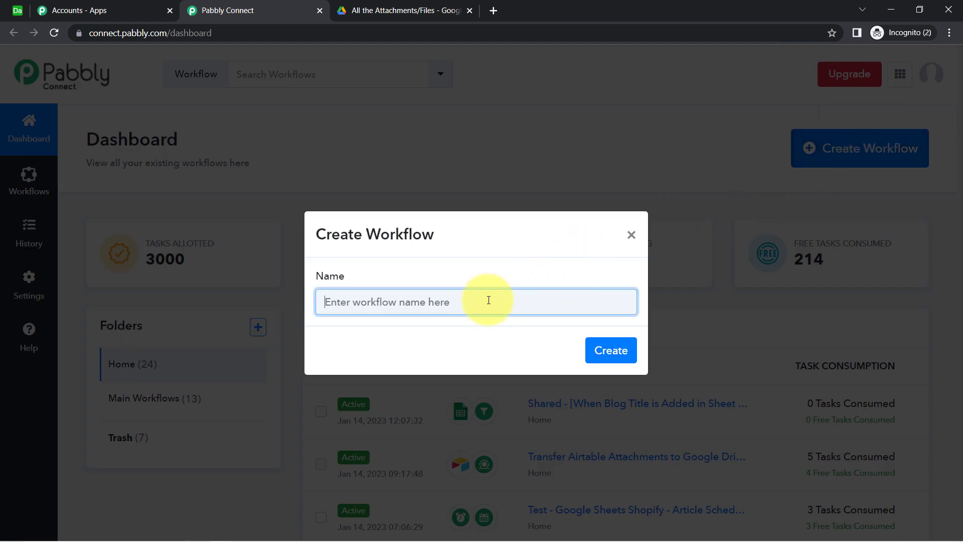
left_click_drag(398, 230, 456, 233)
left_click(392, 306)
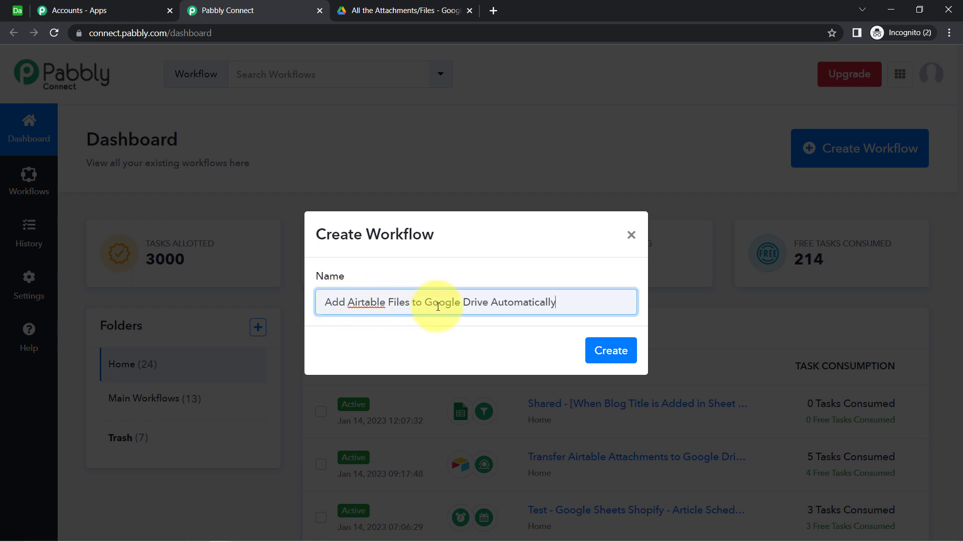
left_click(612, 351)
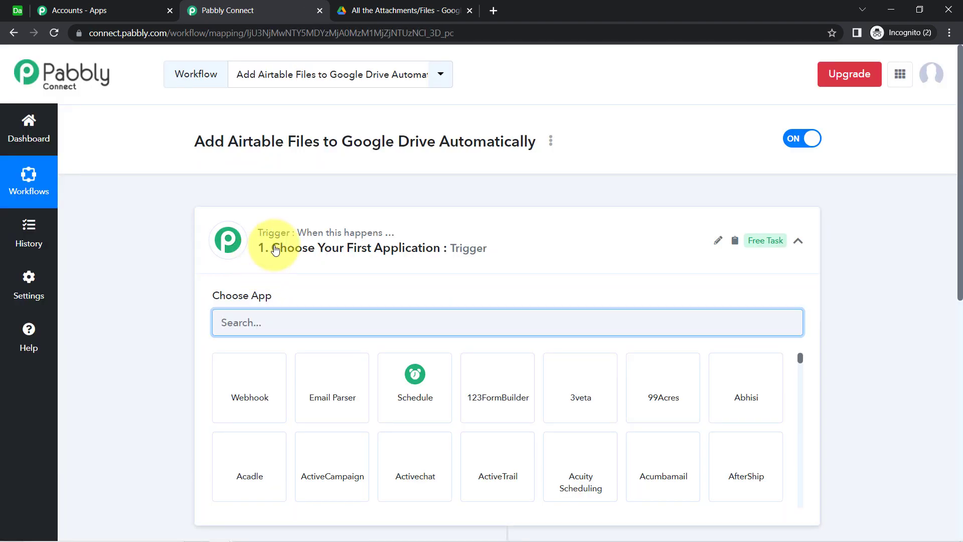
left_click(275, 250)
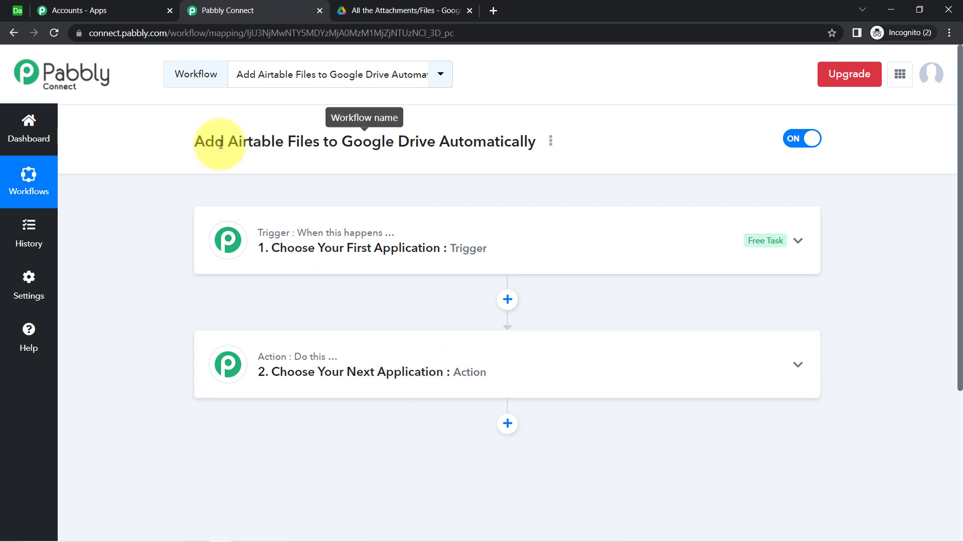
left_click_drag(214, 142, 472, 155)
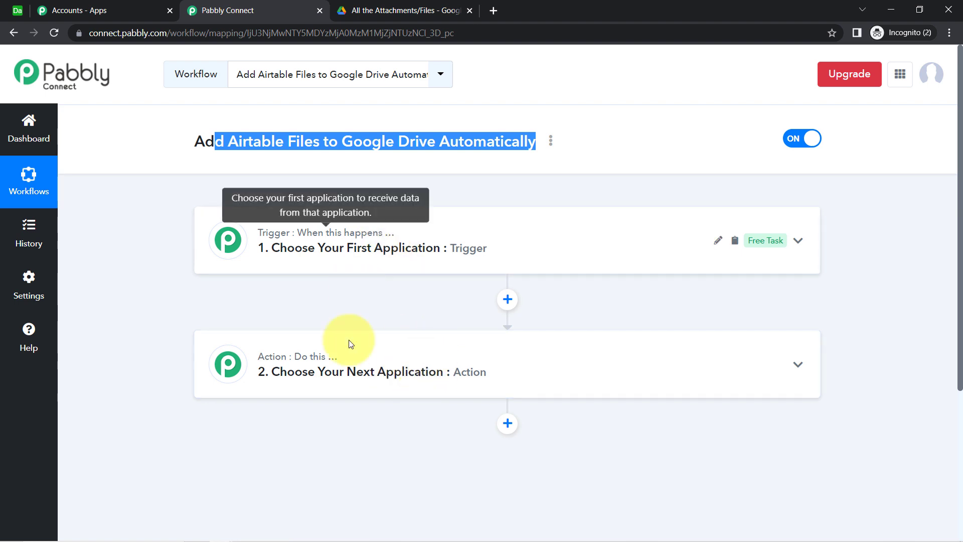
Set the trigger app to Airtable with the New Record event, then begin connecting an account.
left_click(327, 266)
left_click(248, 326)
type("airt")
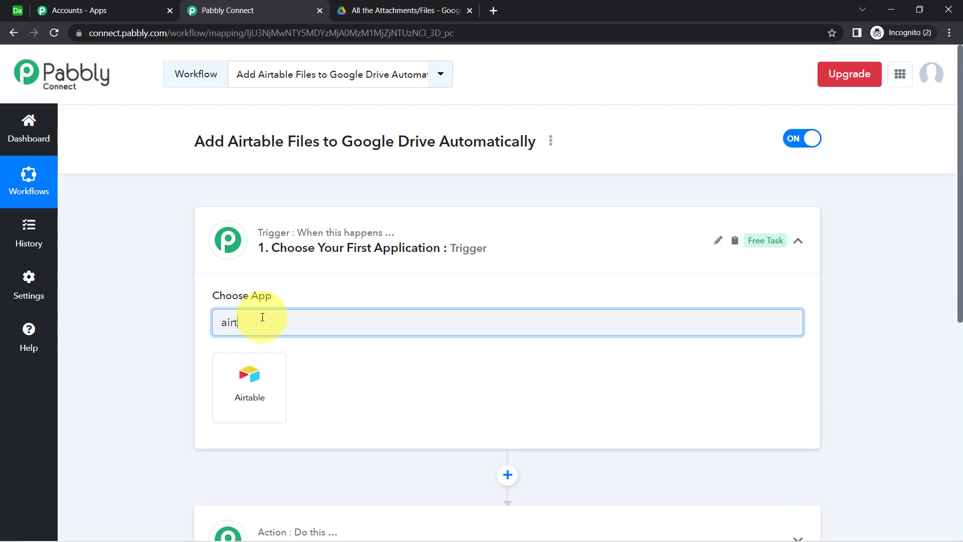
left_click(248, 377)
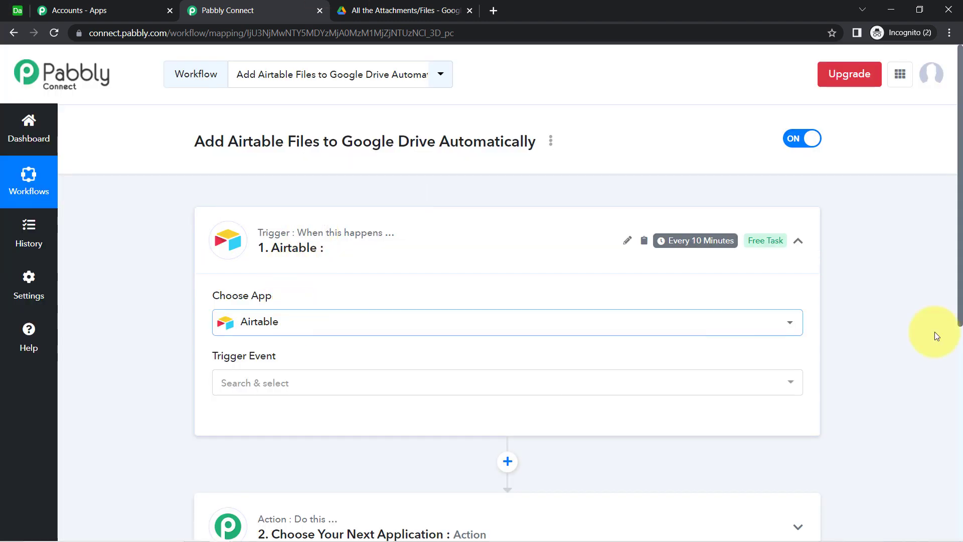
left_click_drag(960, 266, 959, 362)
left_click(230, 208)
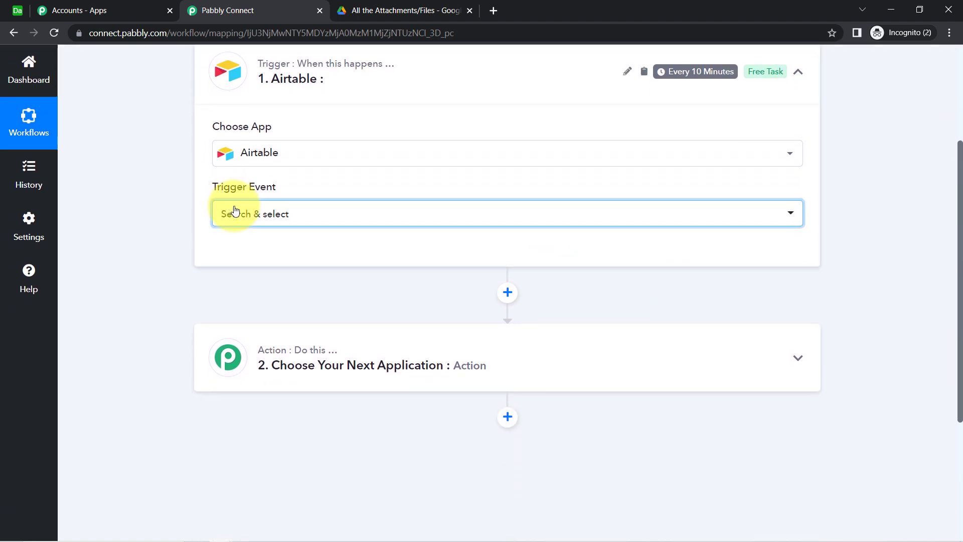
left_click(265, 291)
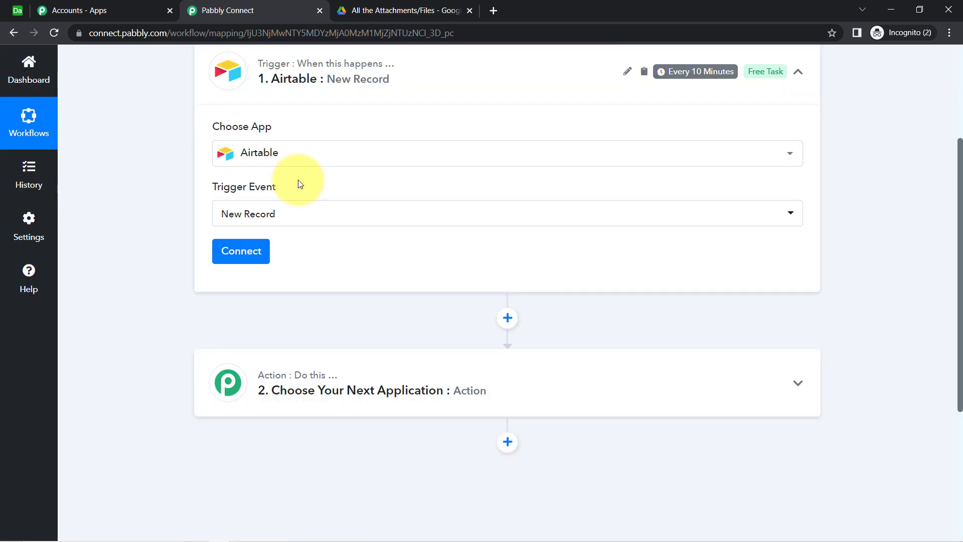
left_click(243, 260)
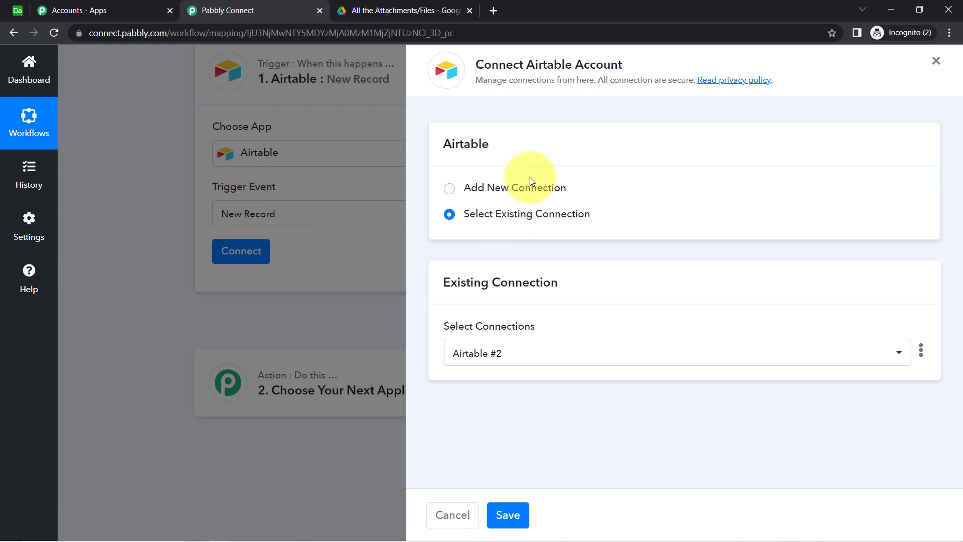
Add a new Airtable connection and open Airtable's Account page in a new tab.
left_click(519, 190)
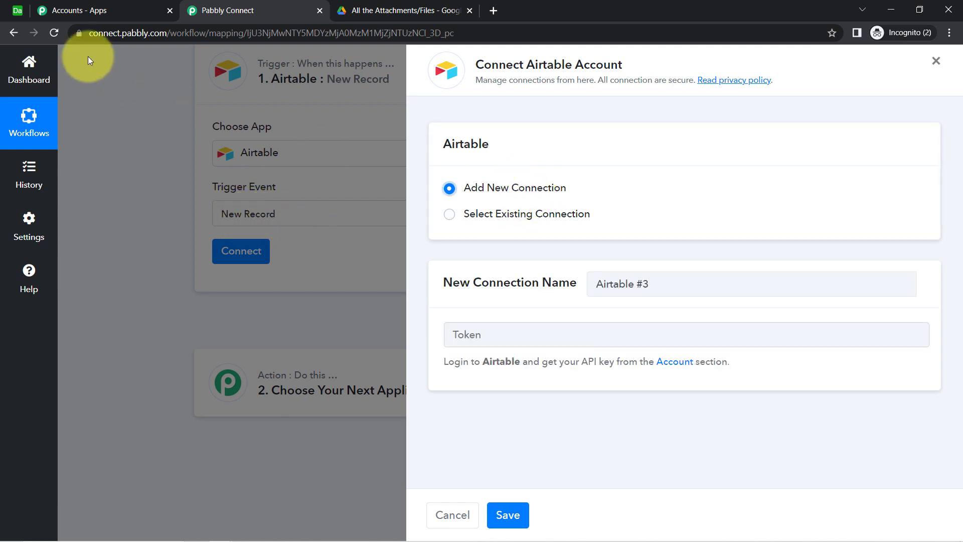
left_click(18, 10)
left_click(215, 10)
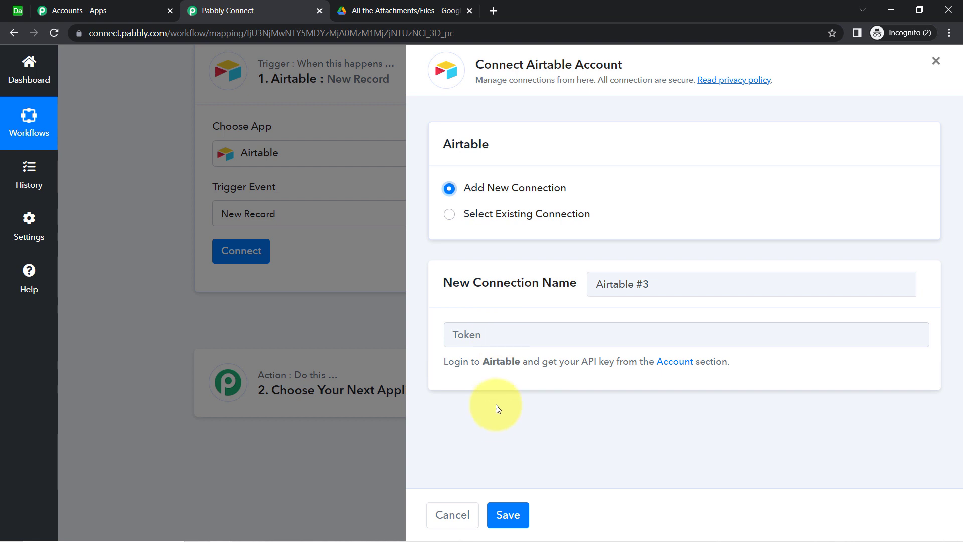
right_click(671, 367)
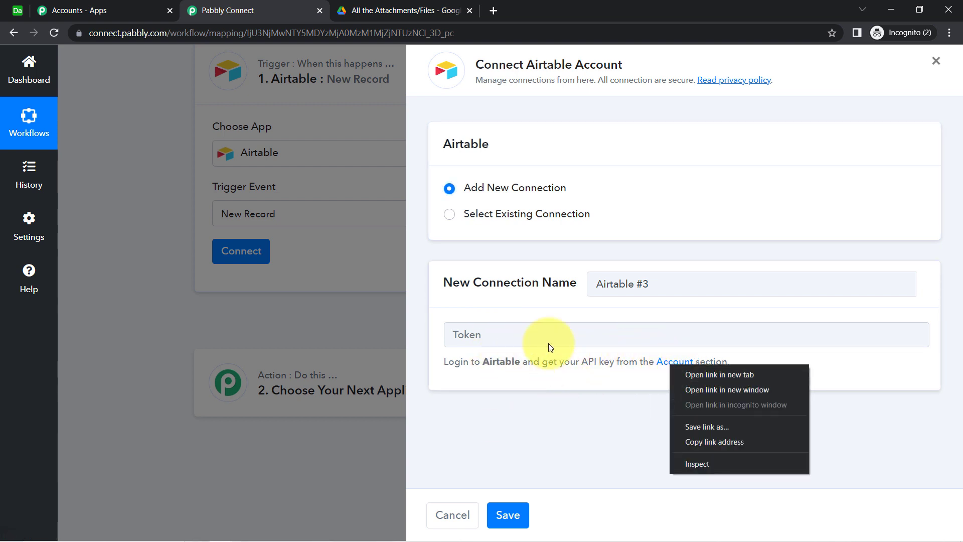
left_click(691, 376)
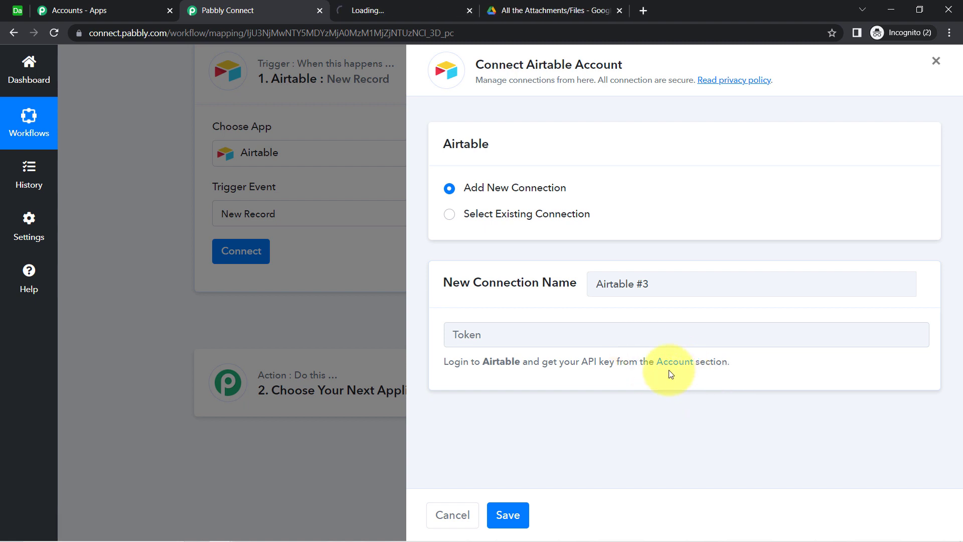
Reveal and select the personal API key in the API section of Airtable's Account page.
left_click(382, 6)
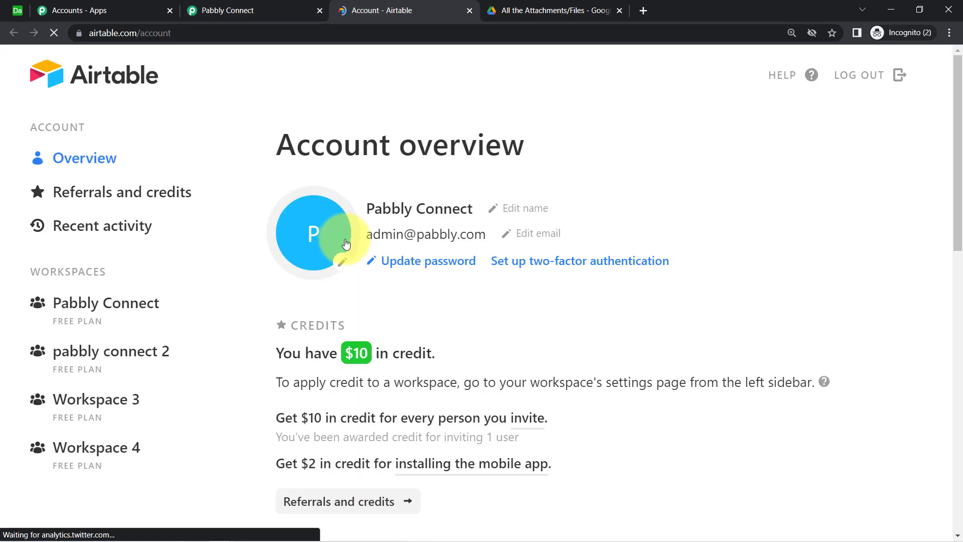
left_click_drag(957, 182, 950, 417)
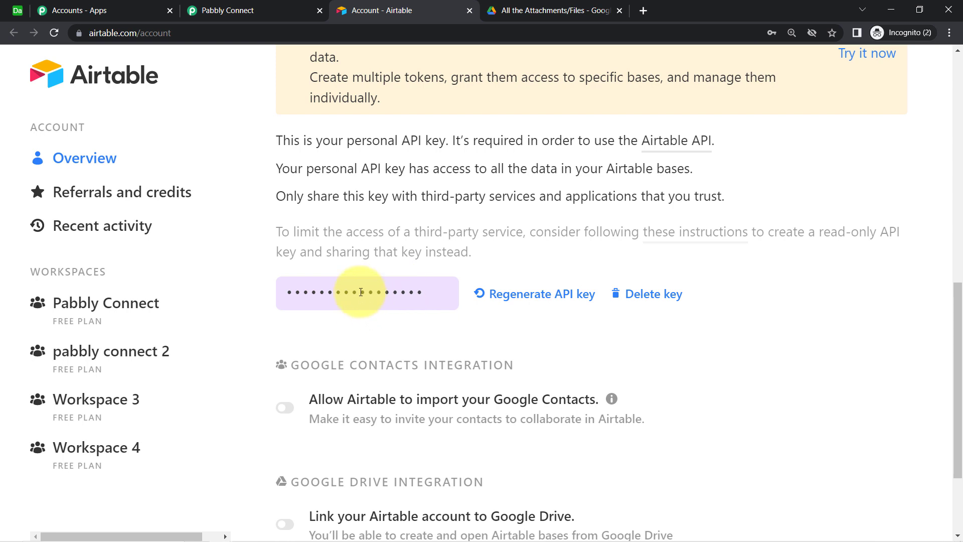
left_click(361, 292)
Paste the Airtable API key as the connection token and save the connection.
left_click(226, 10)
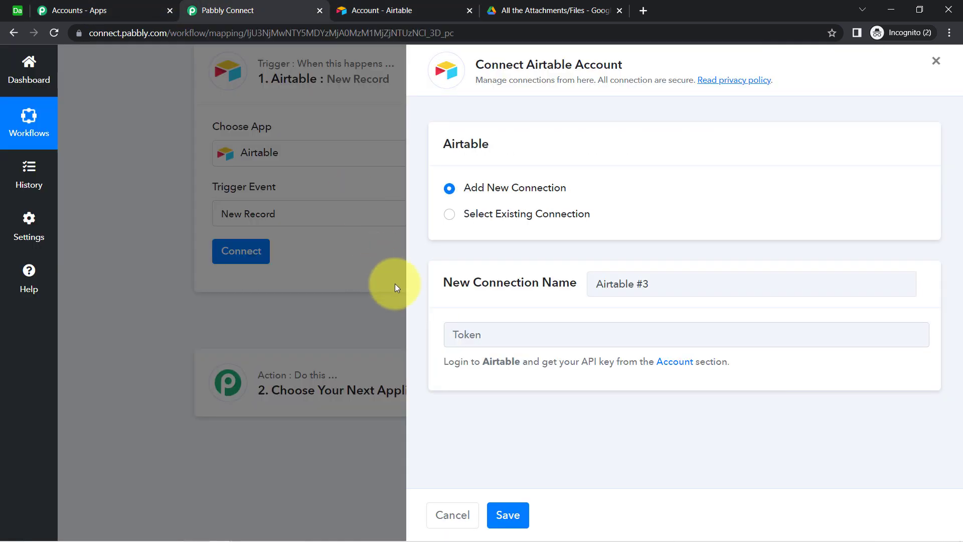
left_click(483, 340)
key("ctrl+v")
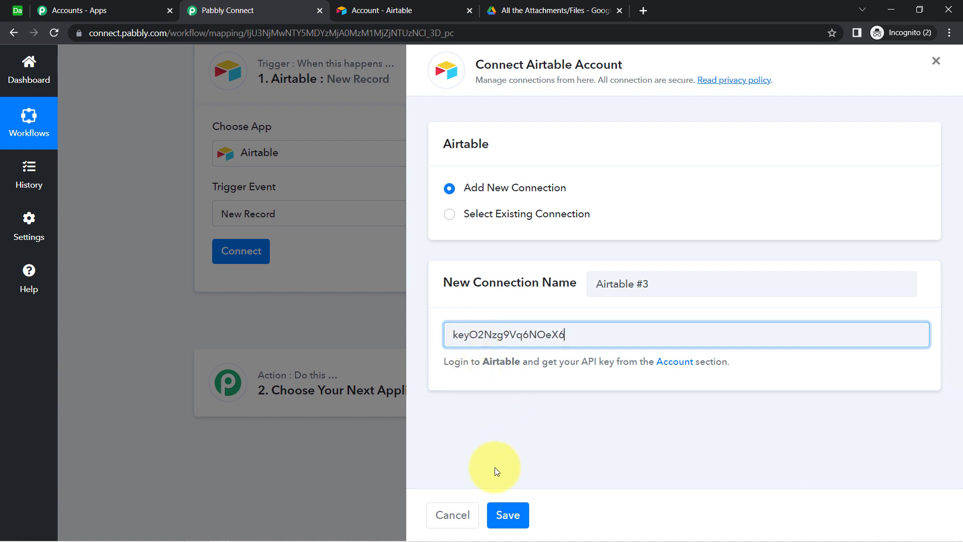
left_click(514, 520)
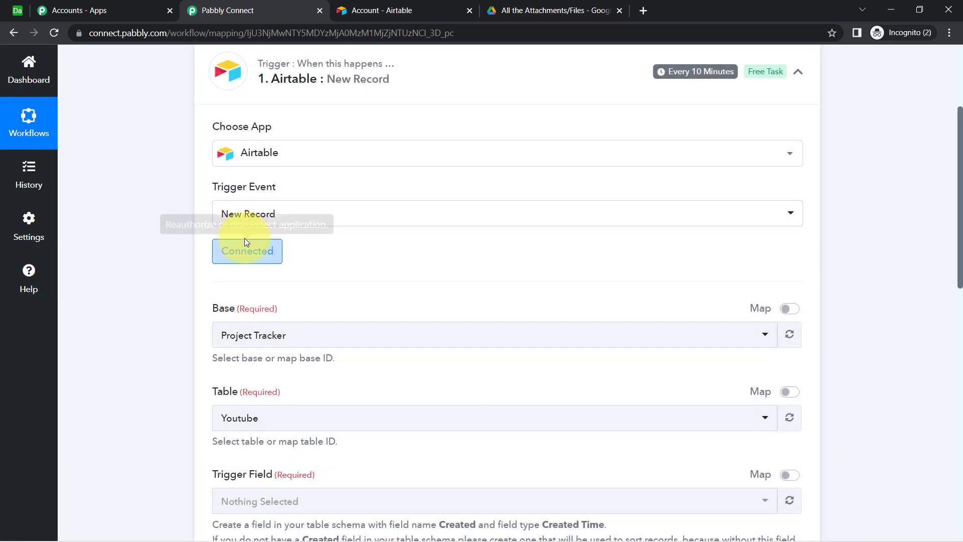
Choose the 'Daily Files/Images to Uplaod' base with Table 1 for the Airtable trigger.
scroll(946, 269, "down", 3)
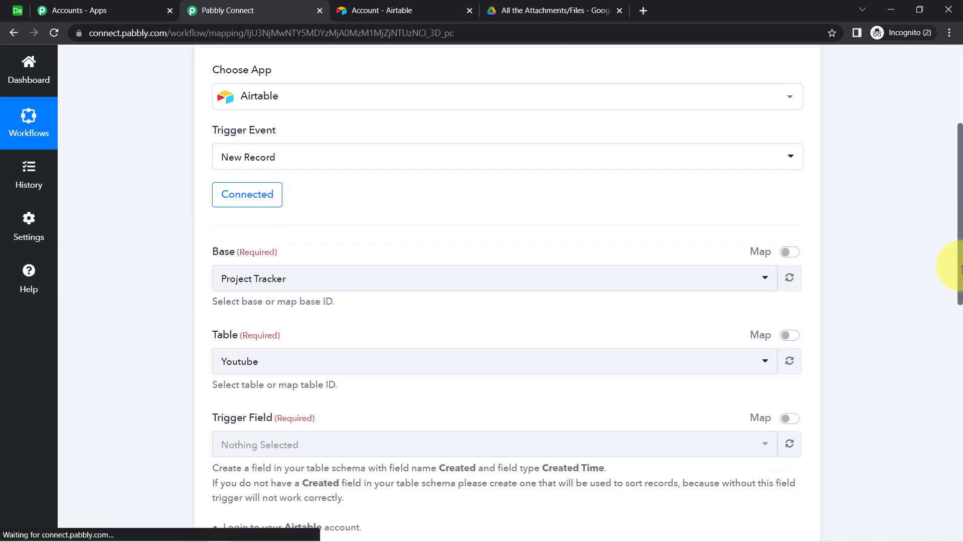
left_click(263, 194)
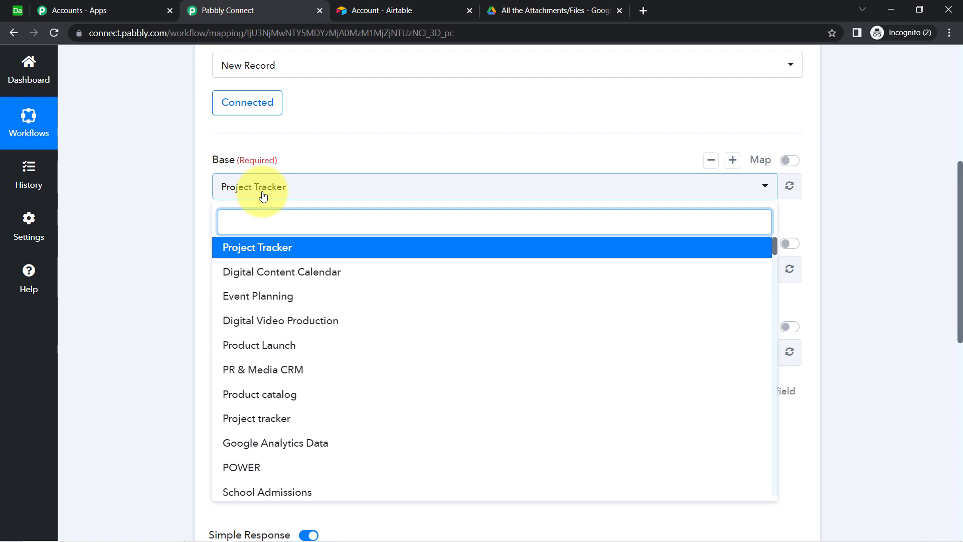
left_click(18, 10)
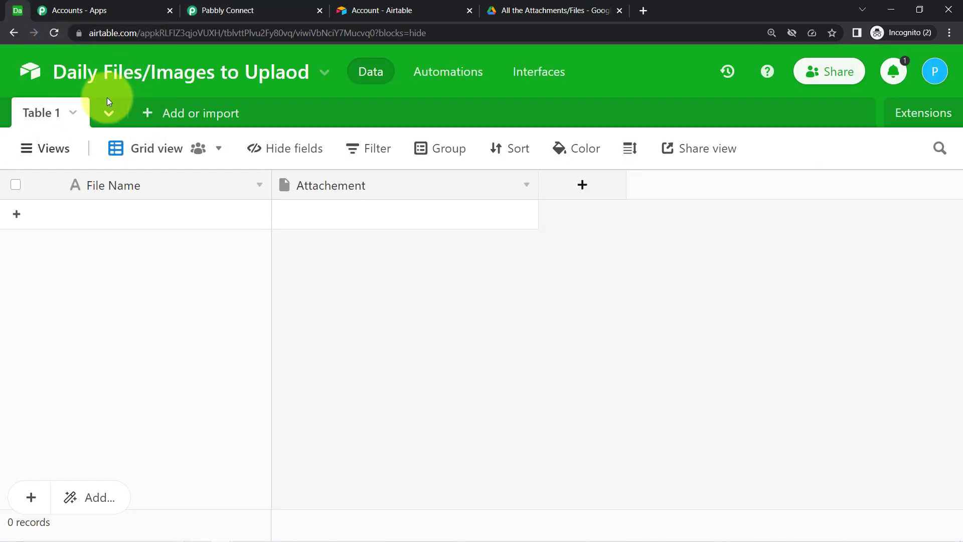
left_click(273, 8)
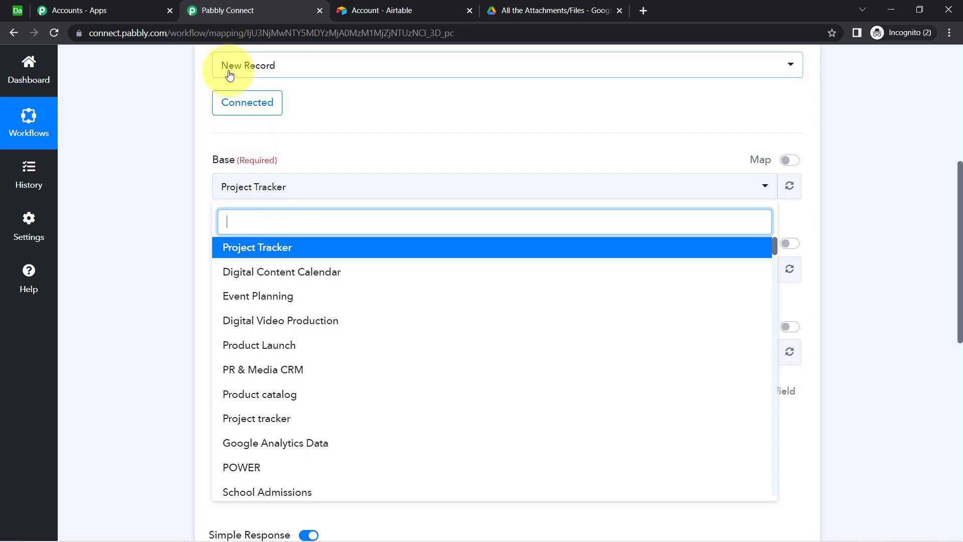
left_click(183, 107)
left_click(71, 8)
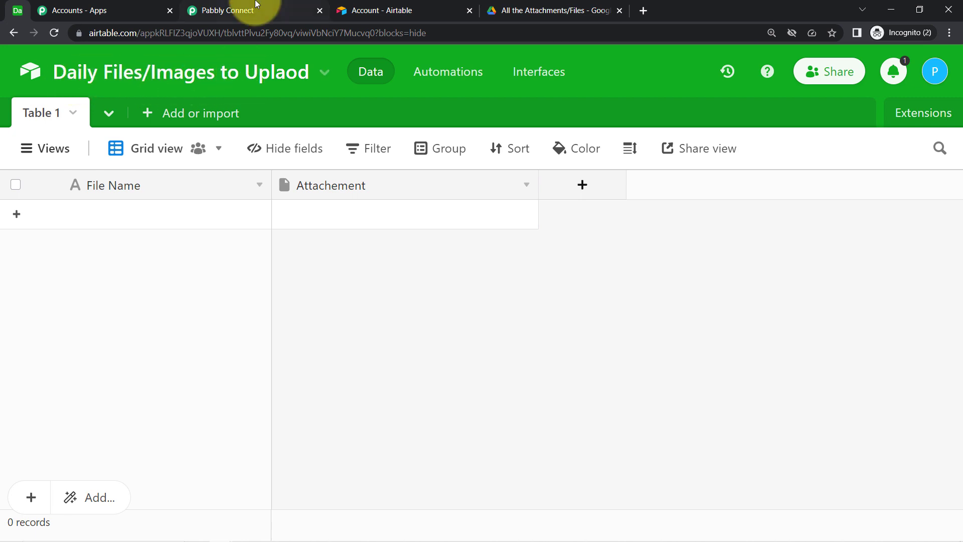
left_click(244, 9)
left_click(269, 191)
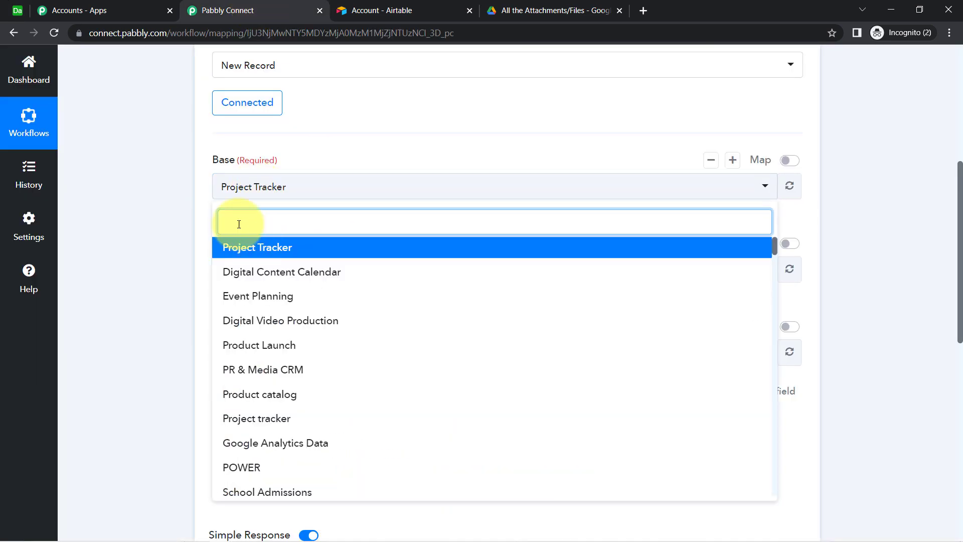
type("dail")
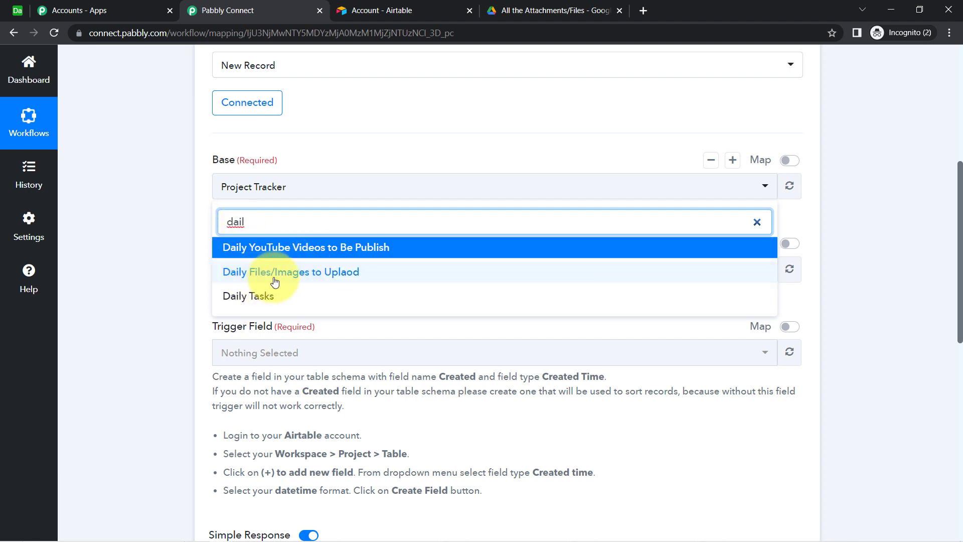
left_click(303, 273)
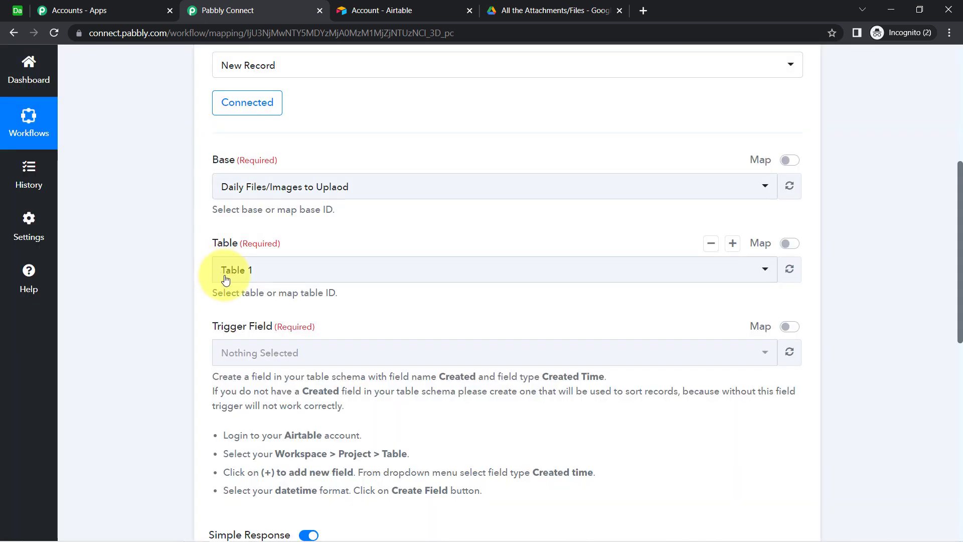
left_click(18, 10)
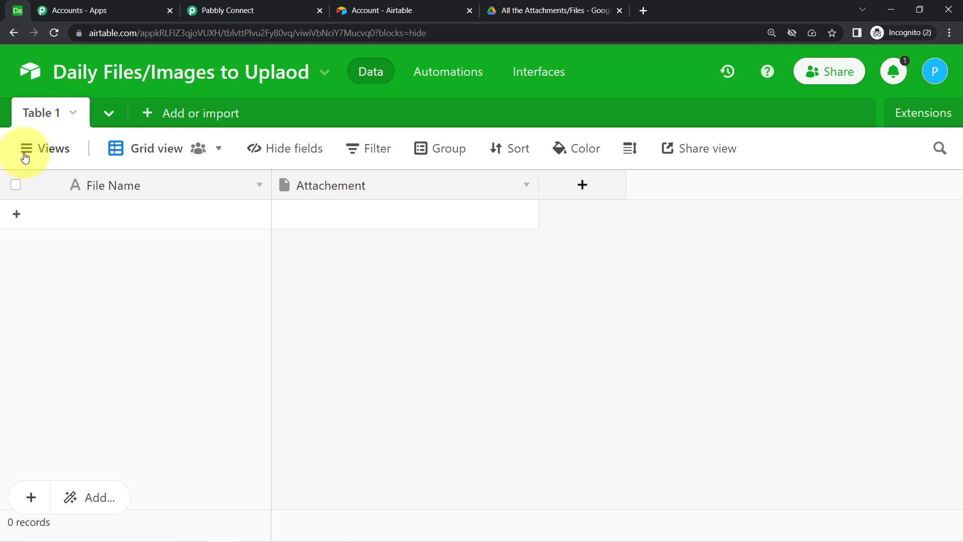
left_click(221, 4)
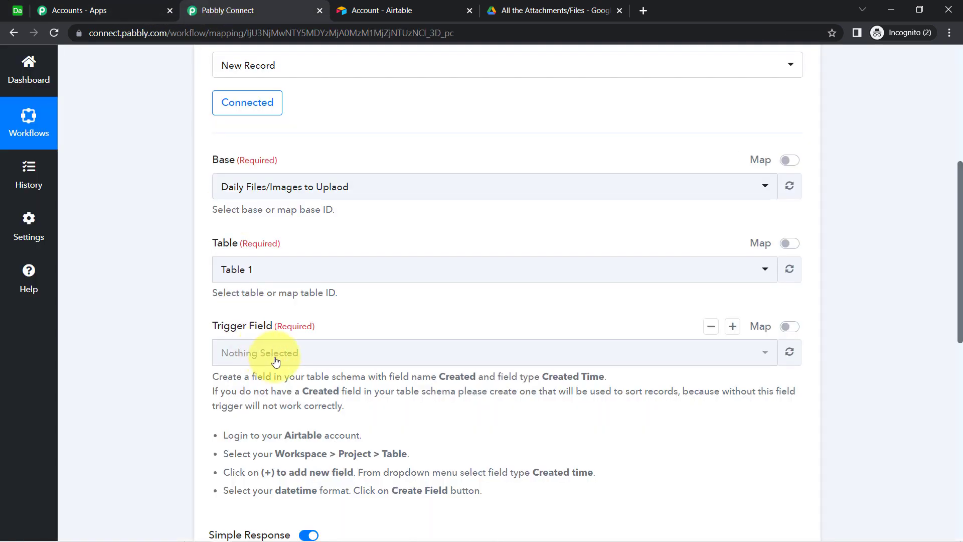
Highlight the Trigger Field hint requiring a field named Created of type Created Time.
left_click_drag(226, 328, 252, 329)
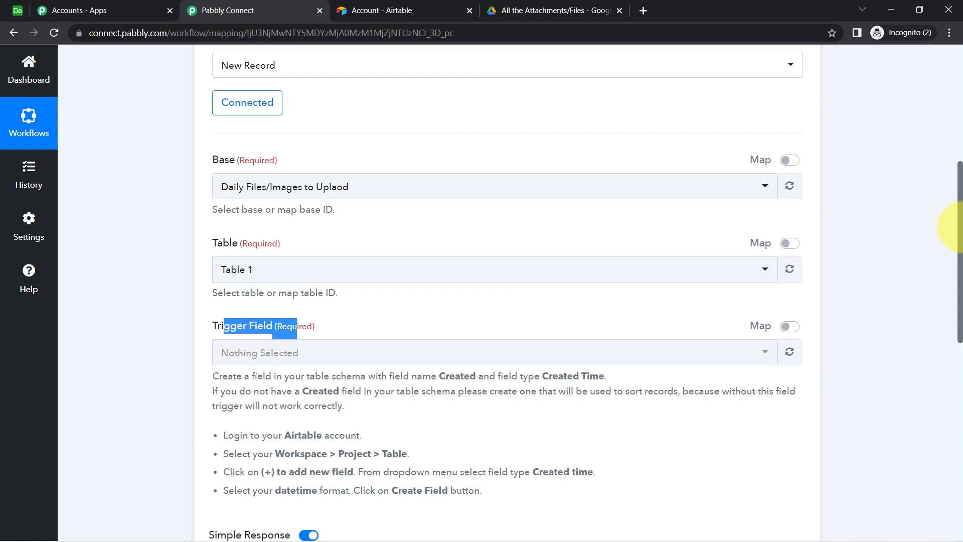
scroll(915, 269, "down", 3)
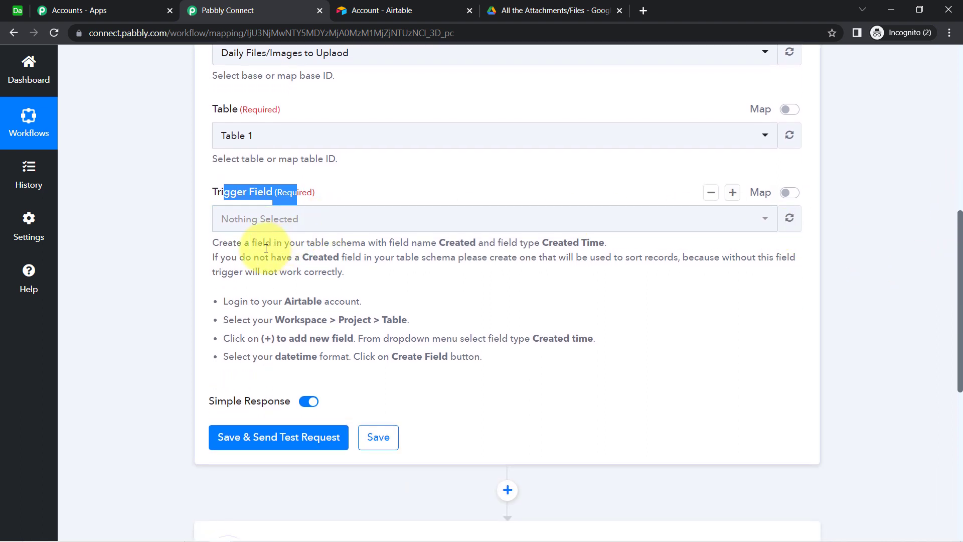
left_click_drag(232, 244, 284, 243)
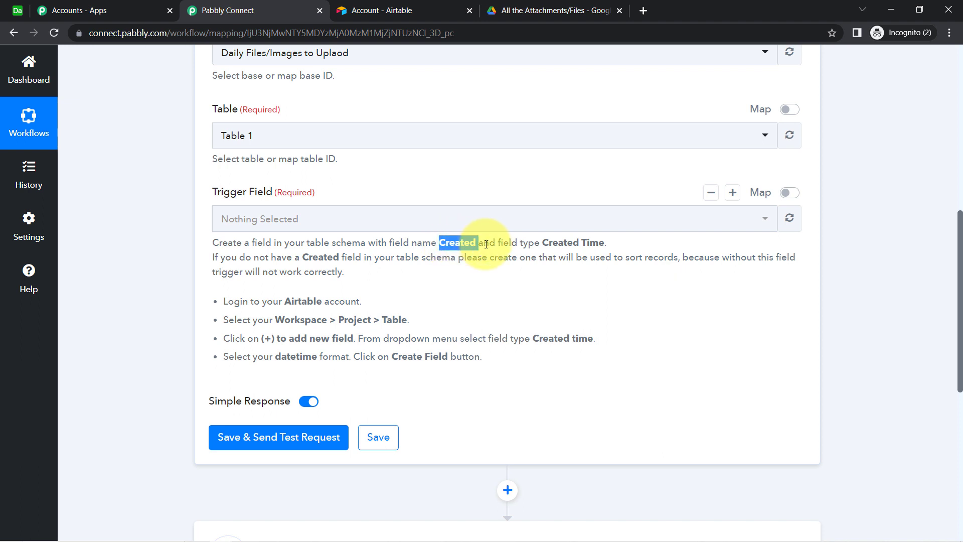
left_click_drag(549, 243, 597, 243)
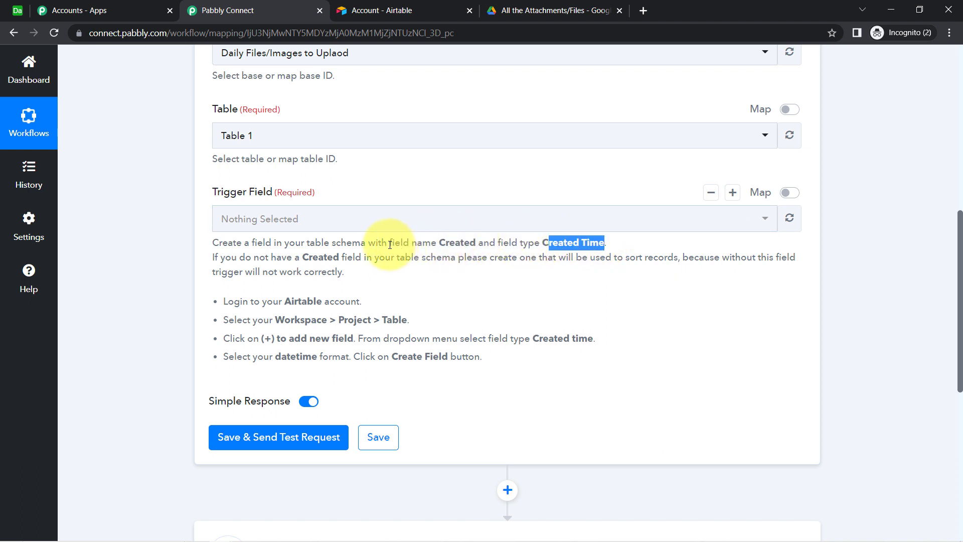
left_click_drag(392, 245, 464, 242)
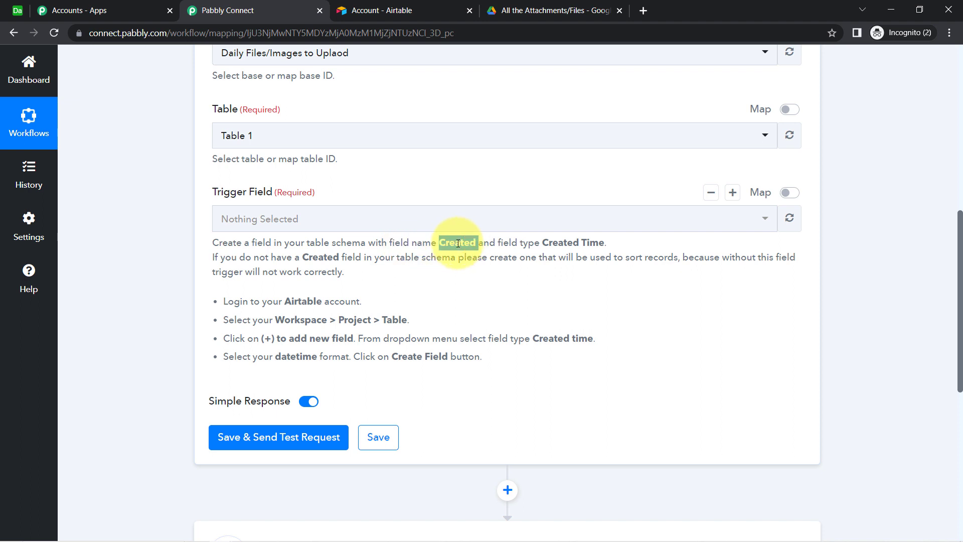
left_click_drag(540, 246, 606, 246)
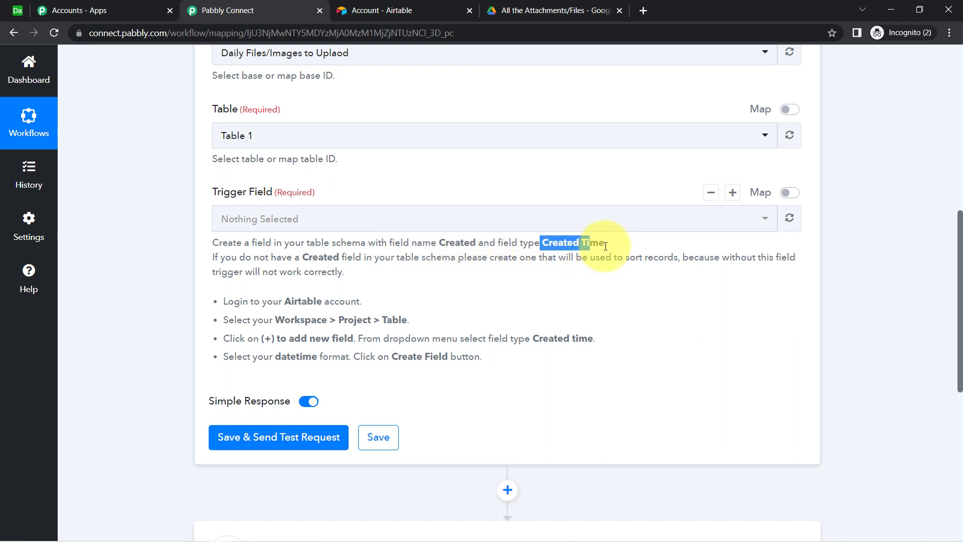
Add a Created time field named 'Created' to the Airtable table, resetting page zoom to 100%.
left_click(18, 10)
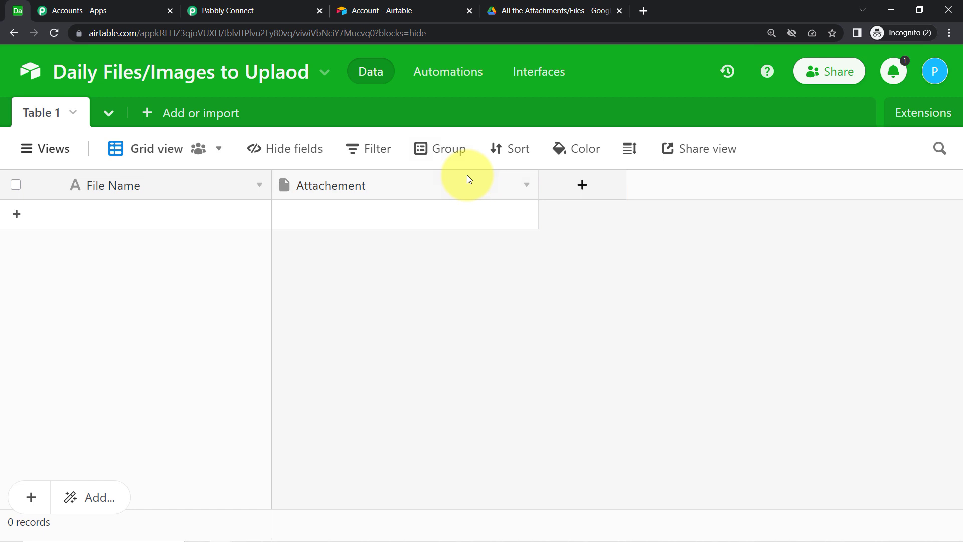
left_click(582, 186)
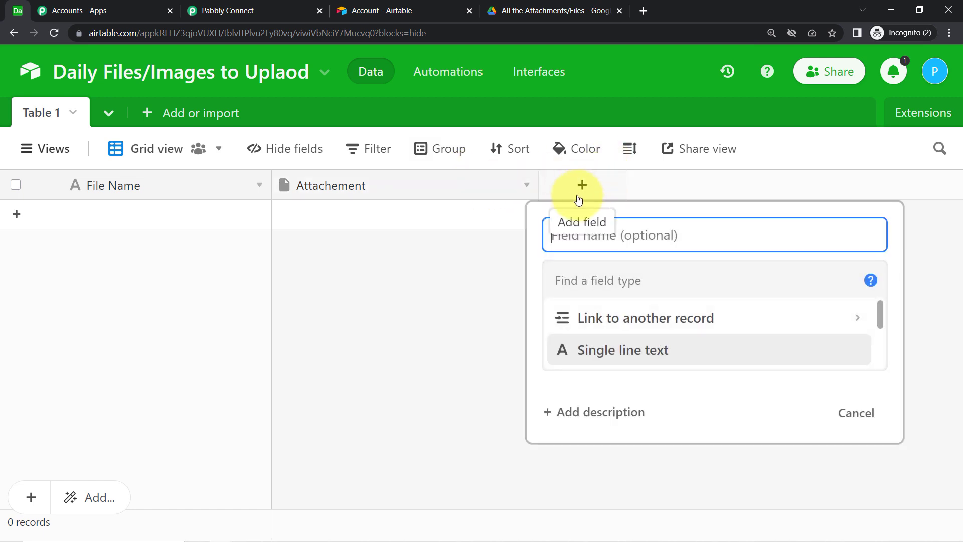
left_click(950, 33)
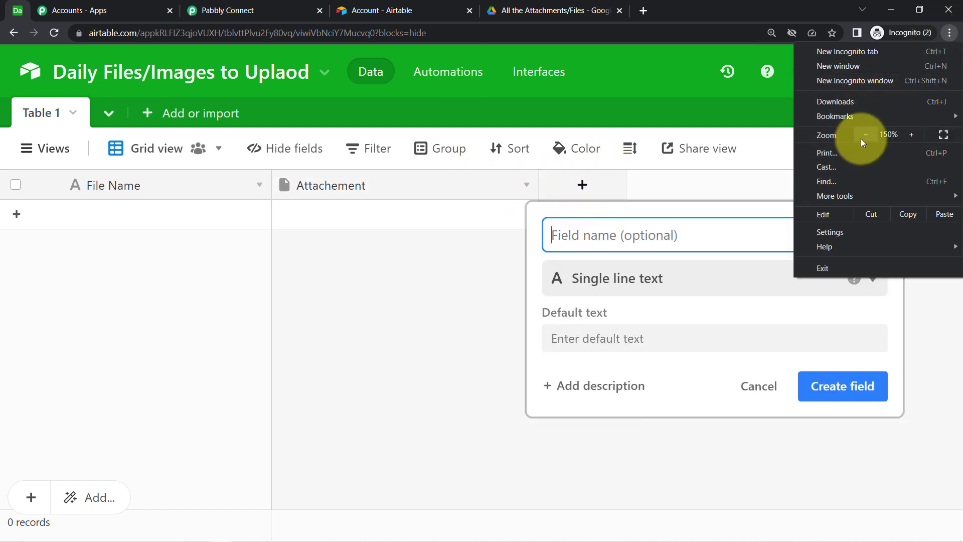
key("ctrl+0")
left_click(532, 196)
type("Created")
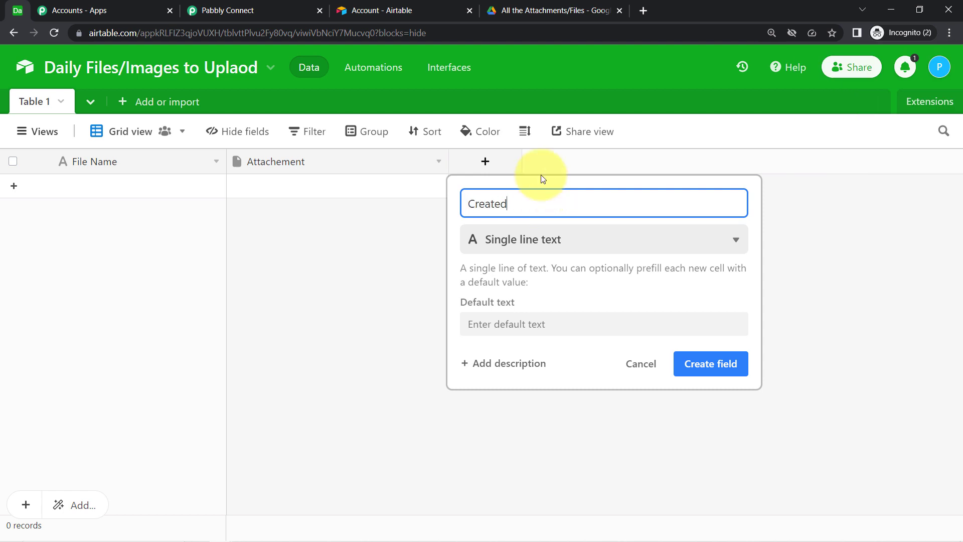
left_click(525, 239)
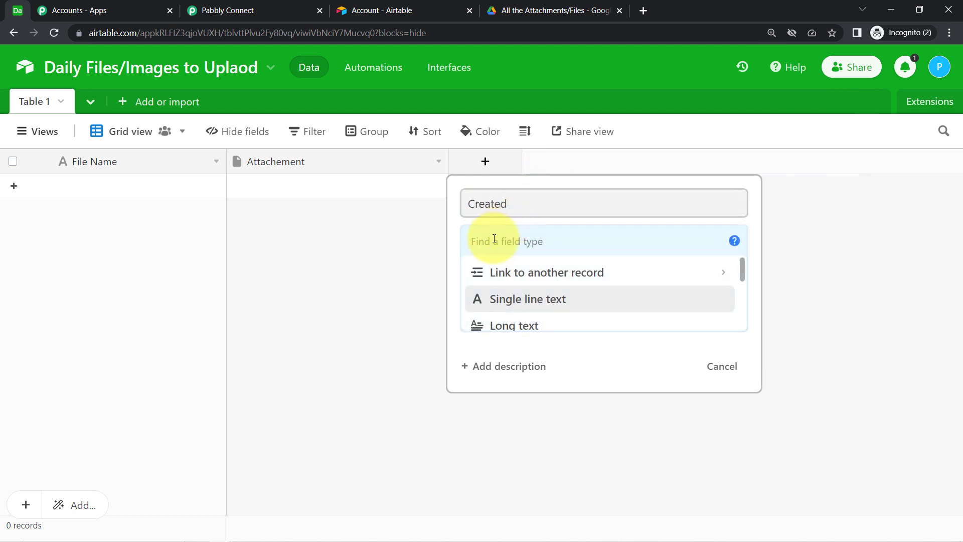
type("creat")
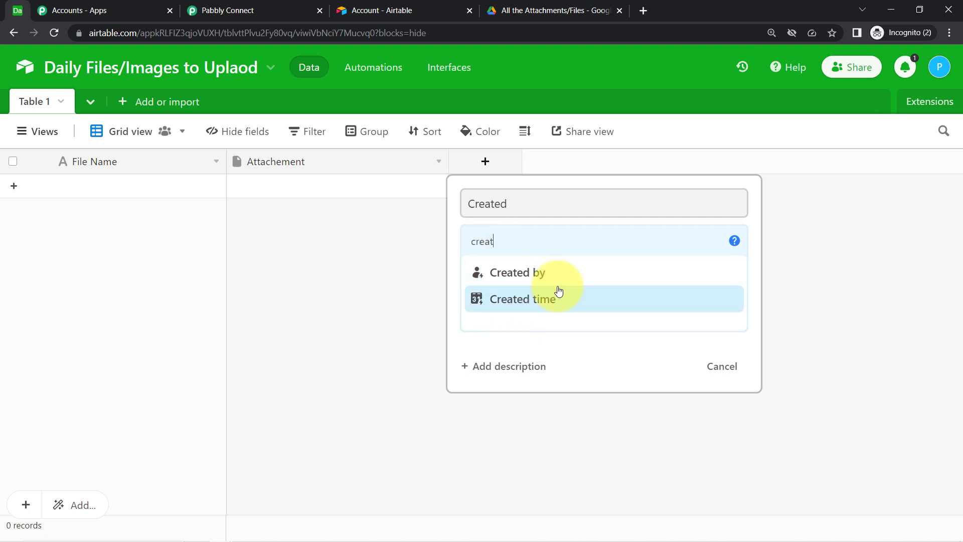
left_click(520, 301)
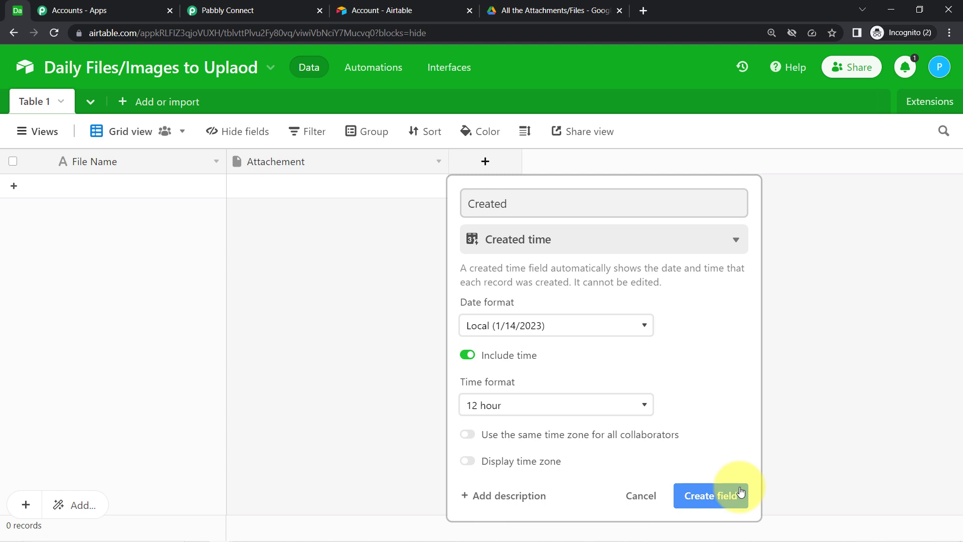
left_click(722, 496)
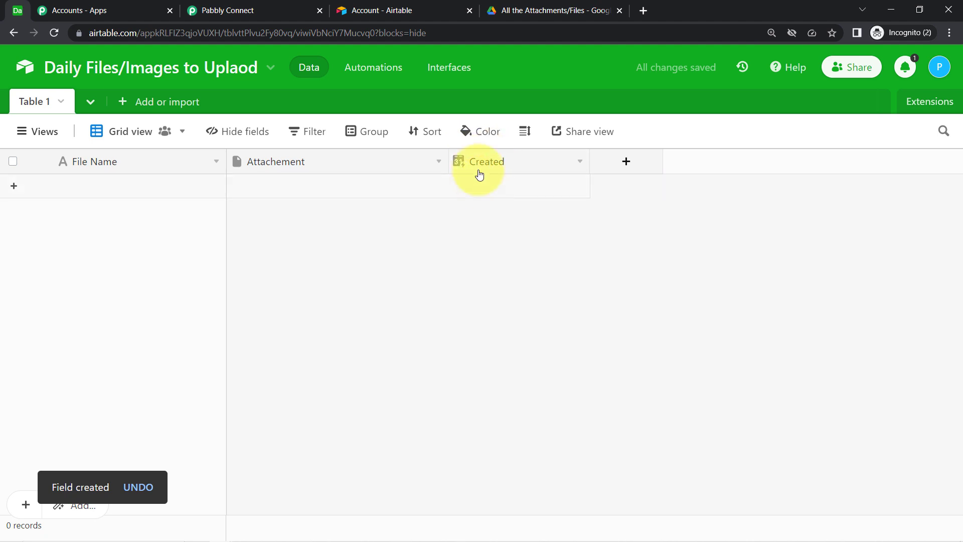
left_click(233, 3)
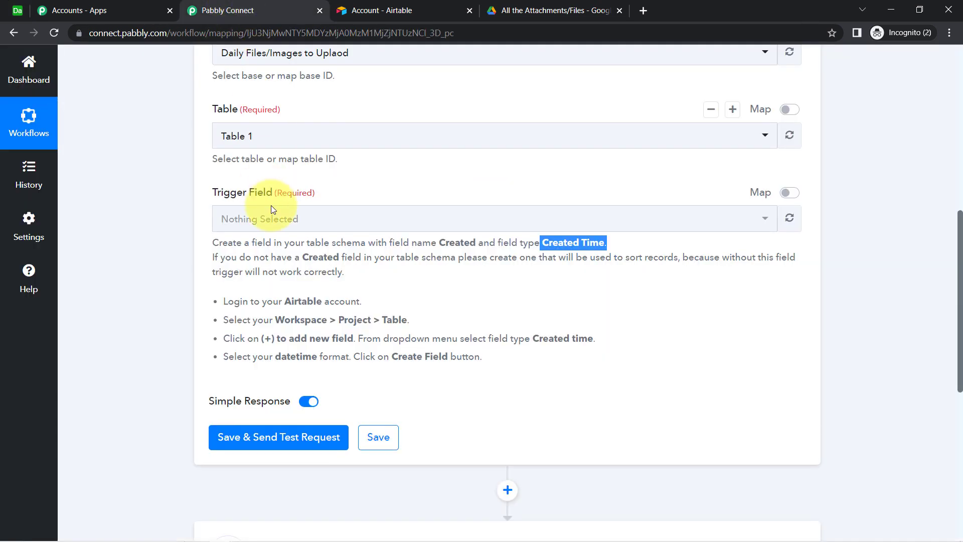
Reload the trigger fields, use Created, and save the trigger with a 10-minute polling interval.
left_click(785, 223)
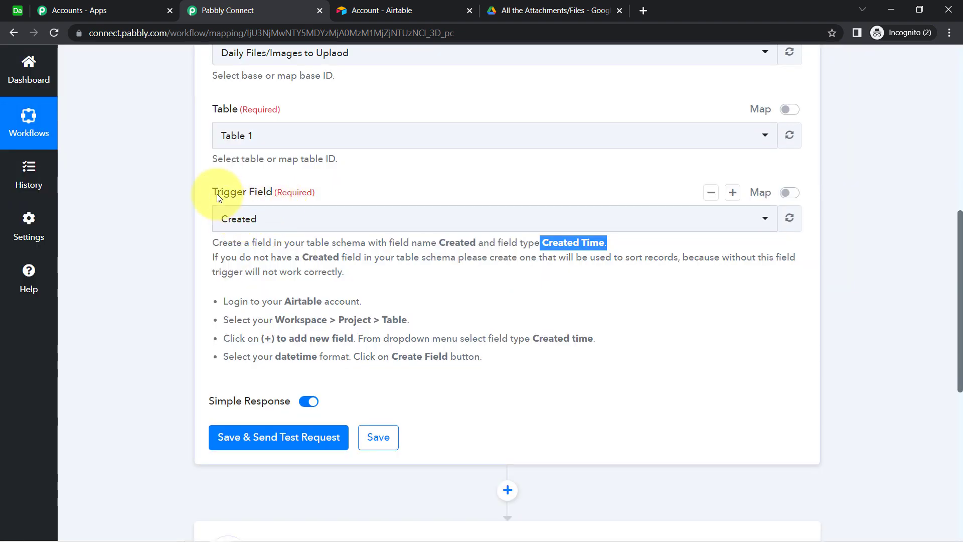
left_click_drag(217, 193, 291, 195)
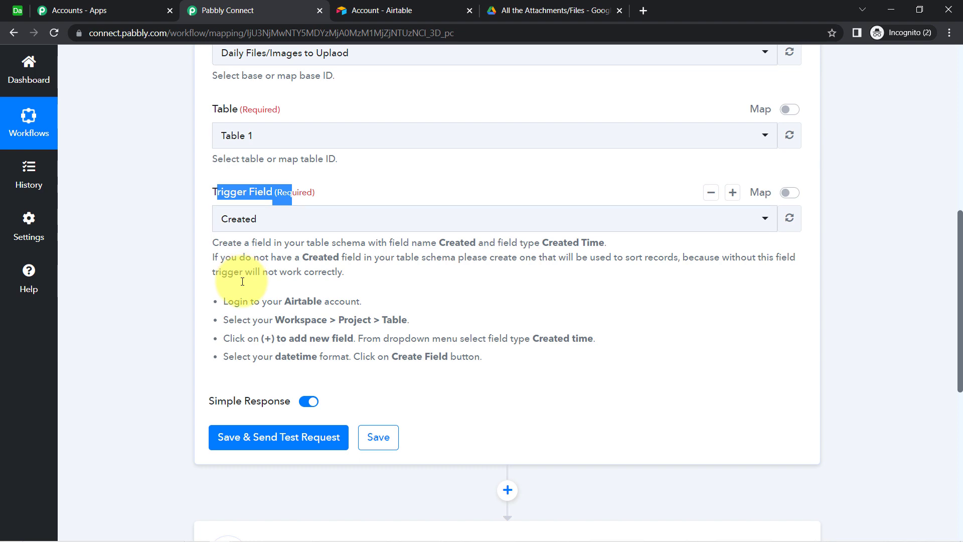
left_click(245, 441)
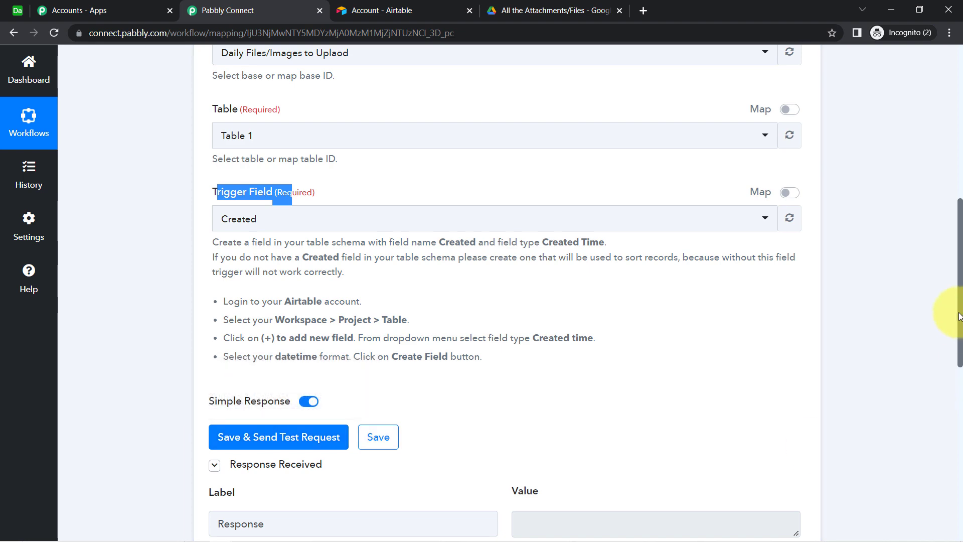
scroll(949, 301, "down", 3)
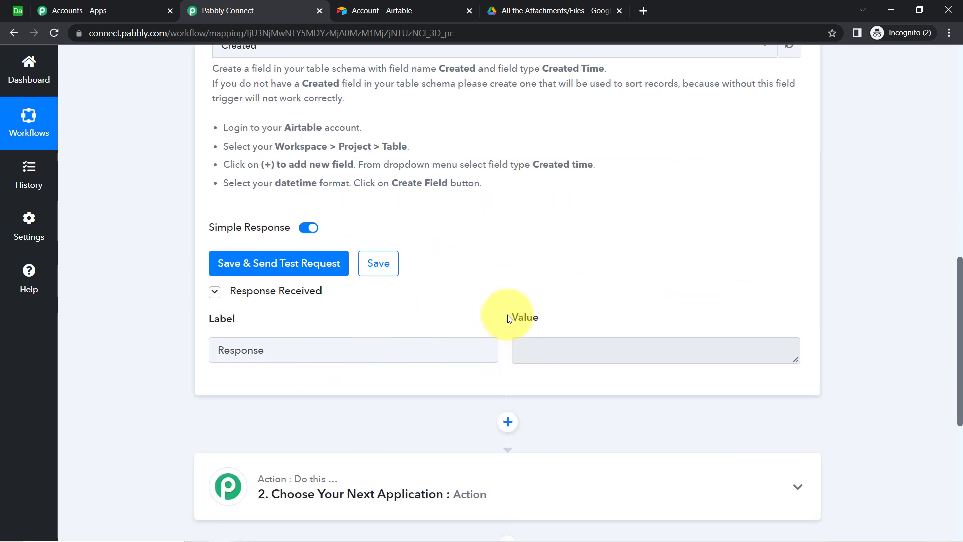
Check Airtable's empty Table 1 and switch back to the 'Daily Files/Images to Uplaod' base.
left_click(18, 10)
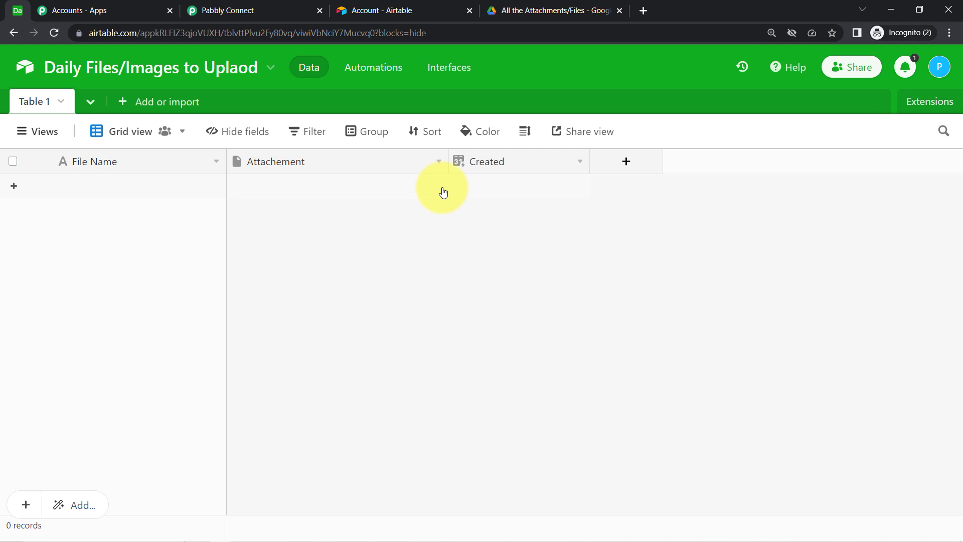
left_click(226, 11)
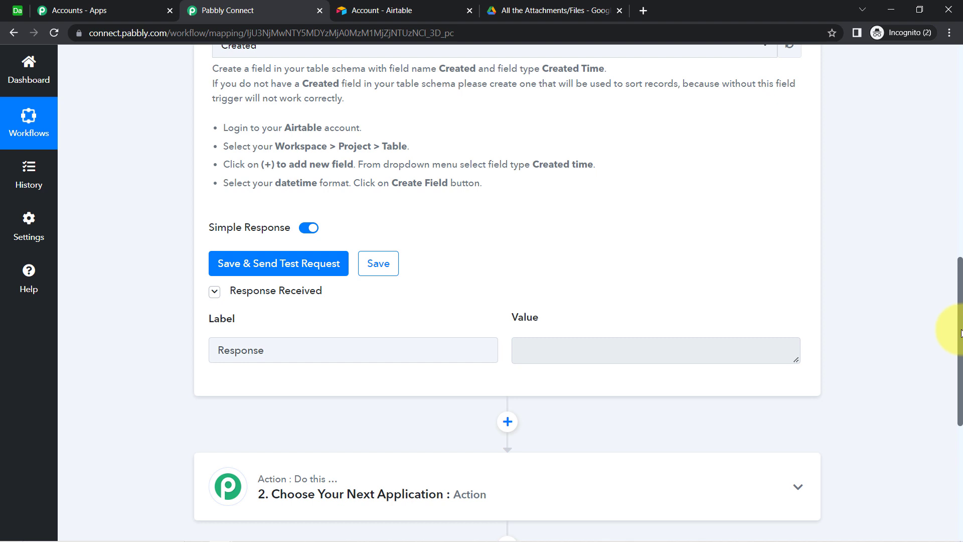
left_click_drag(961, 332, 950, 147)
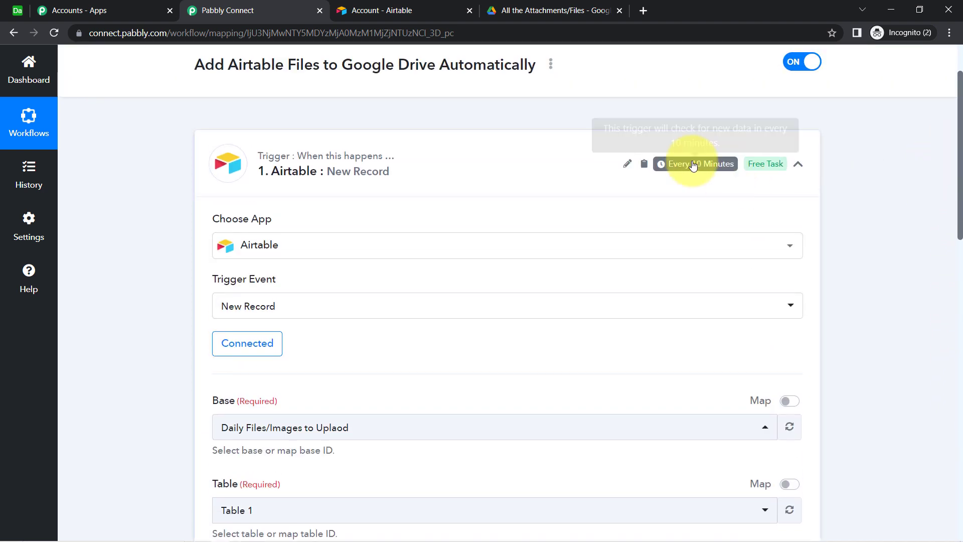
mouse_move(698, 163)
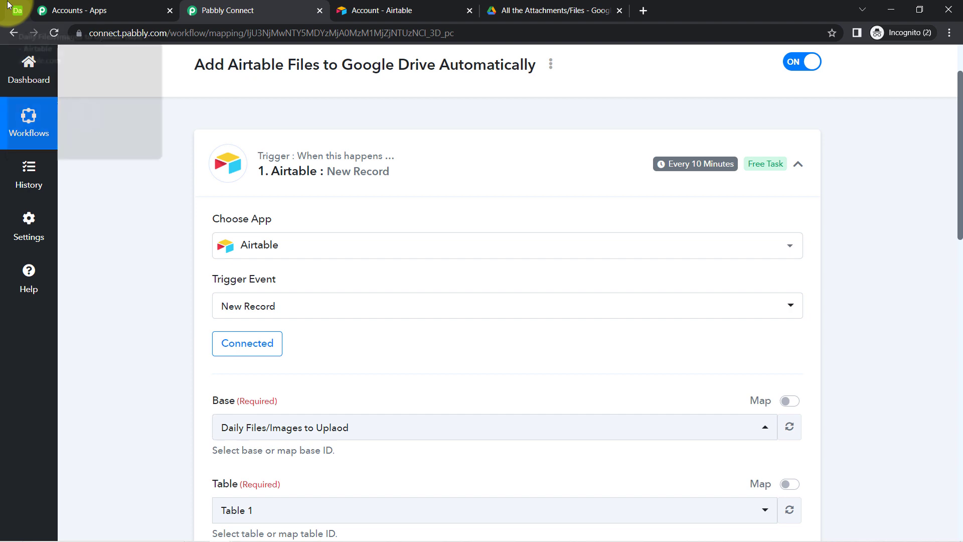
left_click(382, 10)
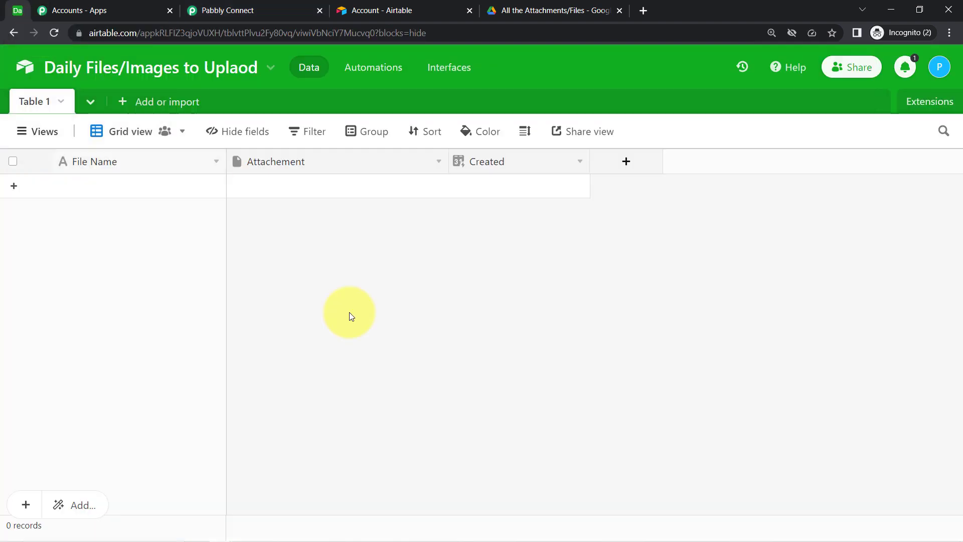
Add a Table 1 record named 'Todays Images - 14th Jan' and start uploading to its Attachement cell.
left_click(112, 190)
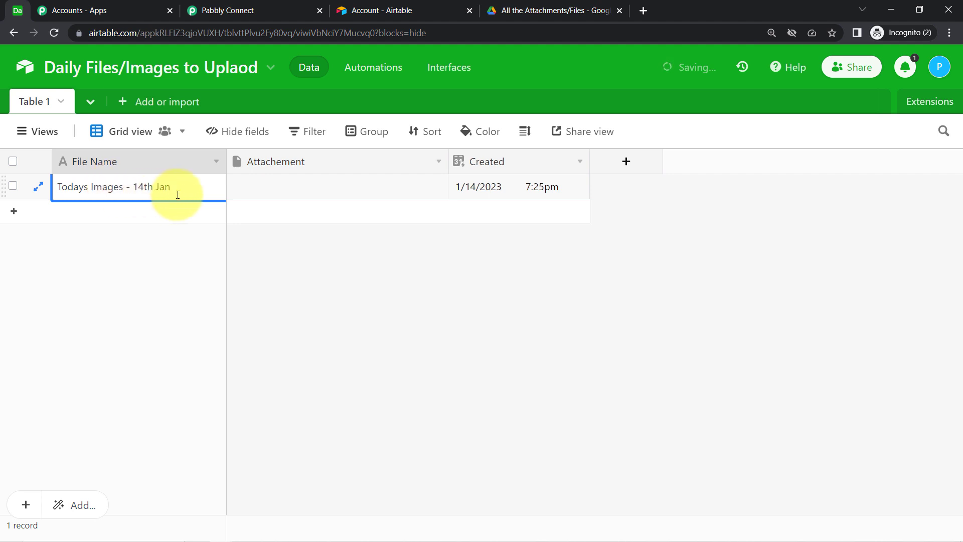
left_click(296, 246)
left_click(253, 188)
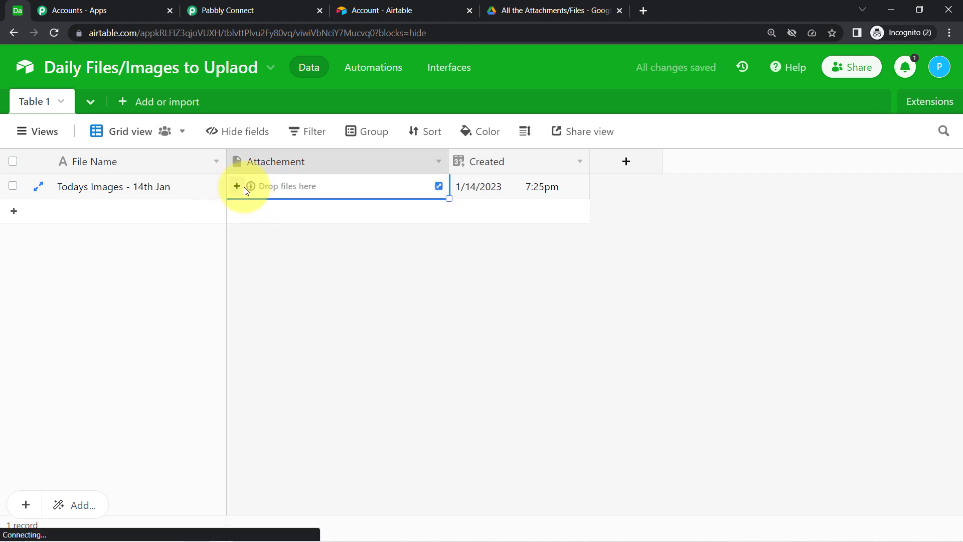
left_click(236, 189)
Browse to the Desktop > diagram folder in the file picker.
left_click(515, 262)
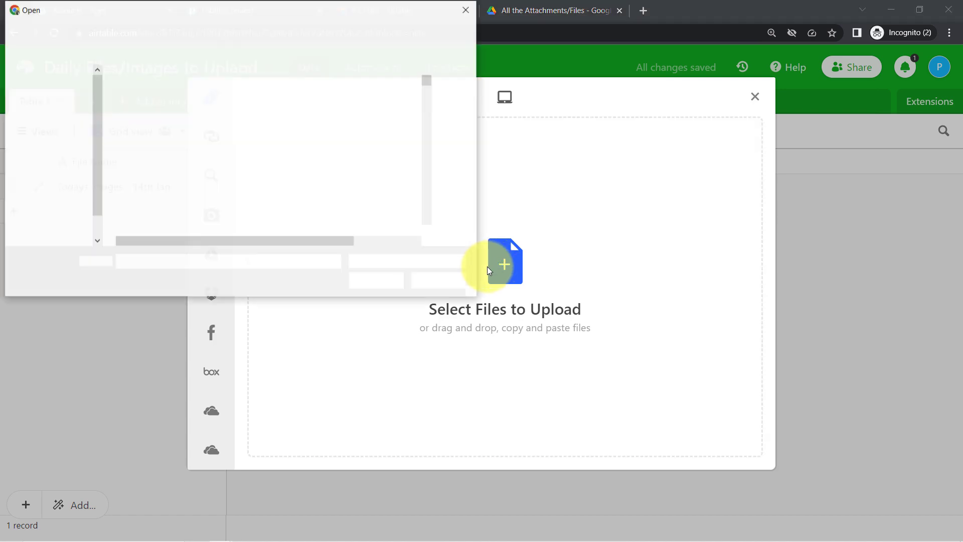
left_click(51, 108)
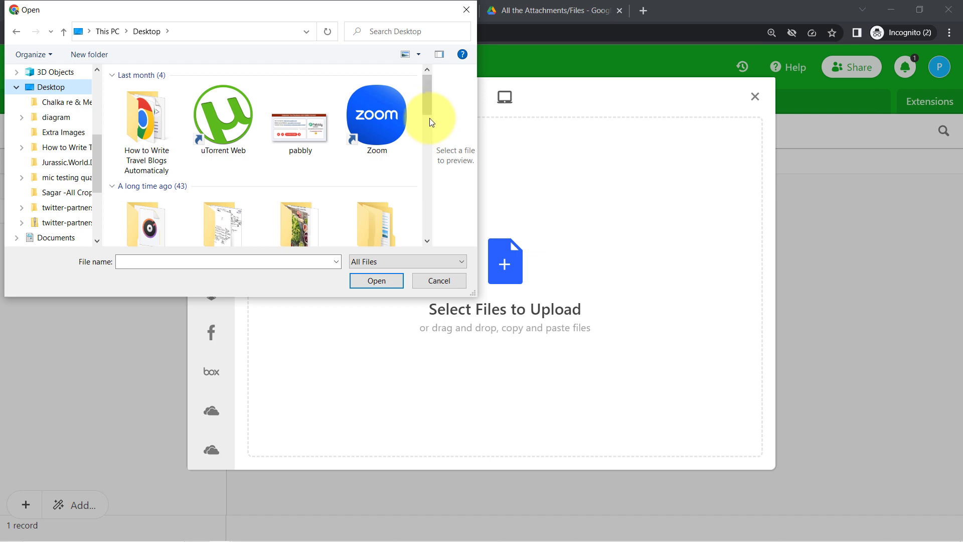
left_click(394, 117)
scroll(393, 117, "down", 2)
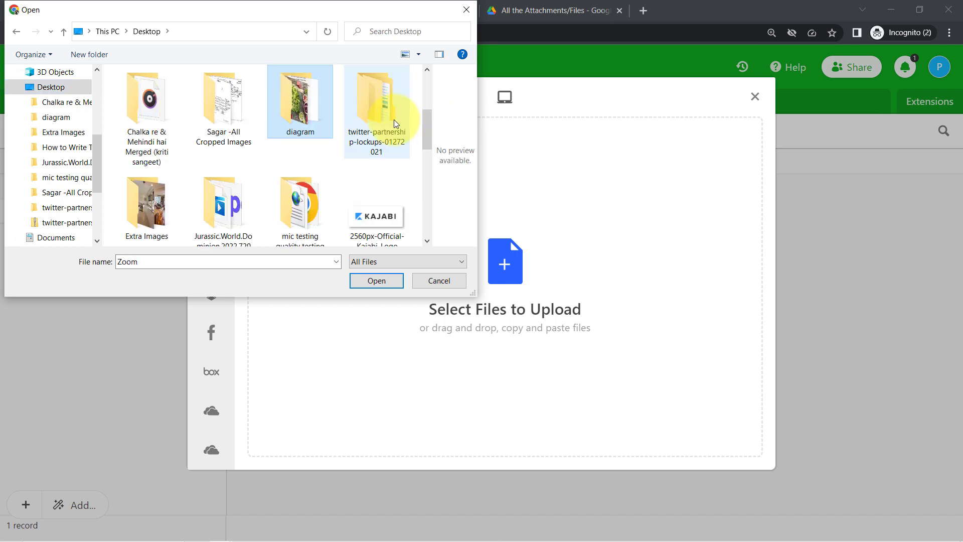
double_click(291, 107)
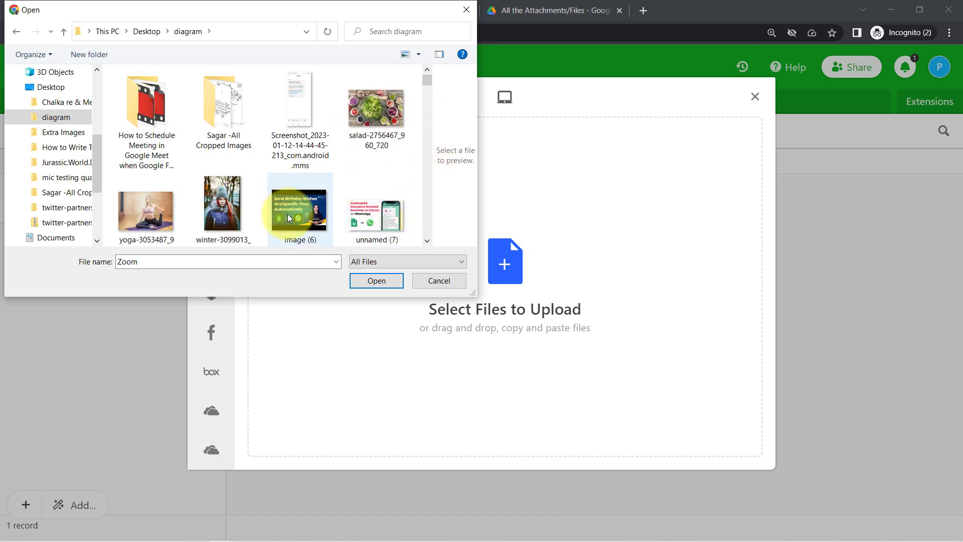
Choose image (6), unnamed (7), image (5), unnamed (3) and image (4) for upload.
left_click(290, 218)
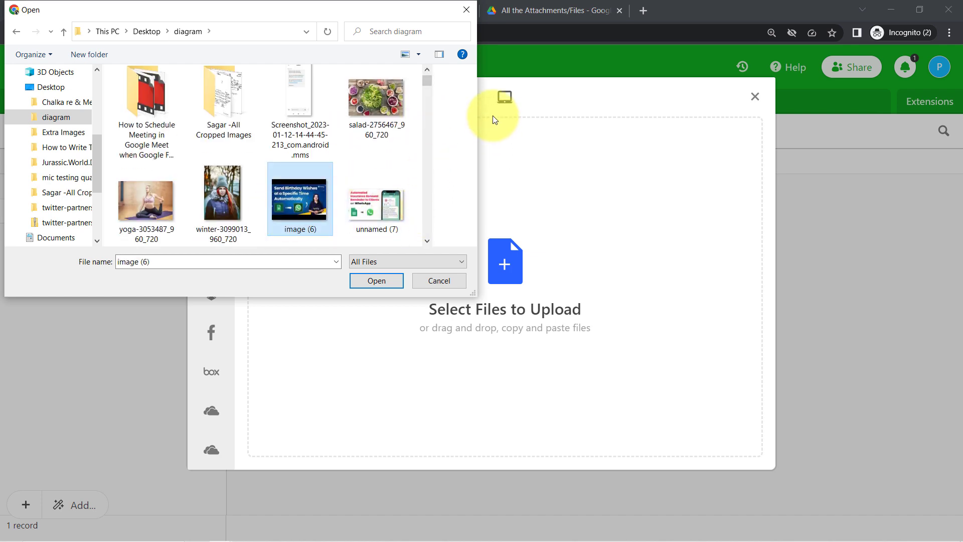
left_click(378, 203, "ctrl")
scroll(426, 83, "down", 2)
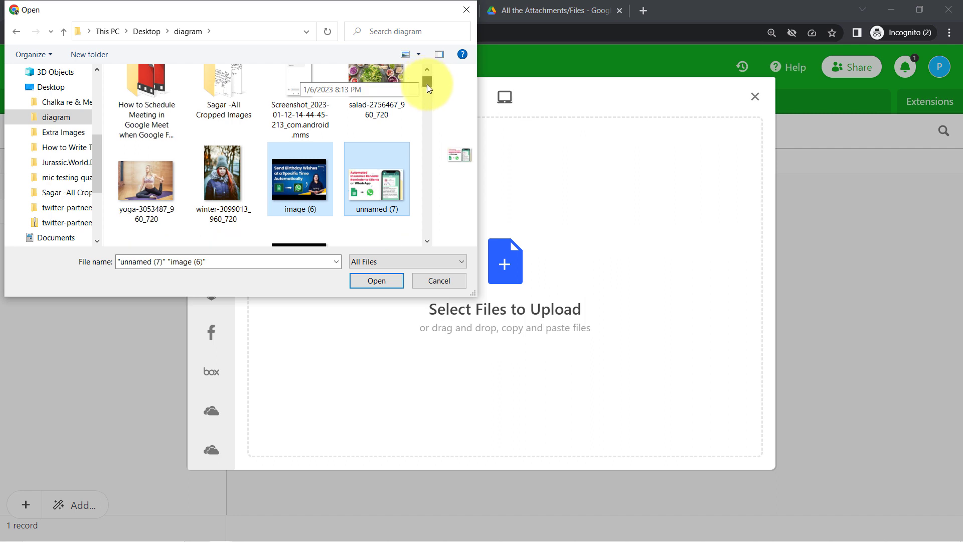
left_click(201, 223, "ctrl")
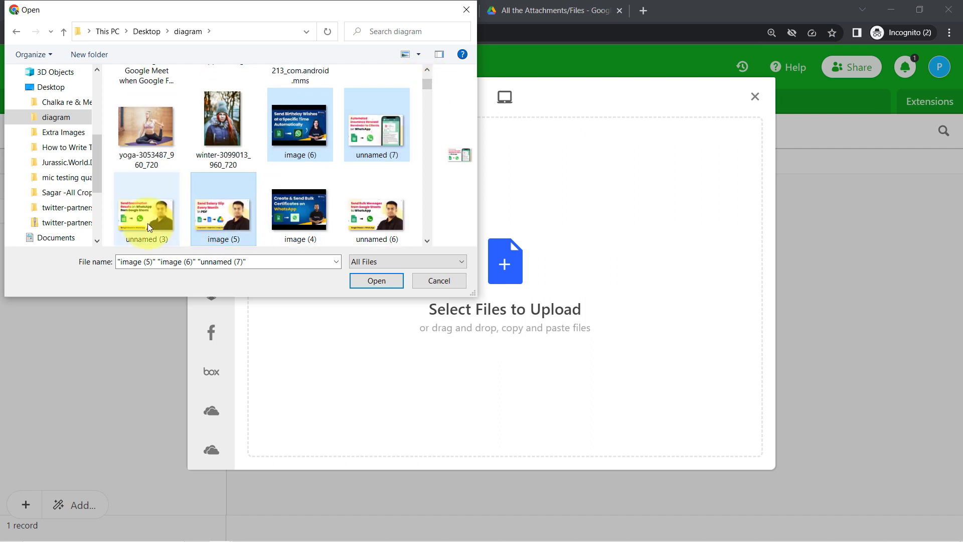
left_click(147, 223, "ctrl")
left_click(315, 208, "ctrl")
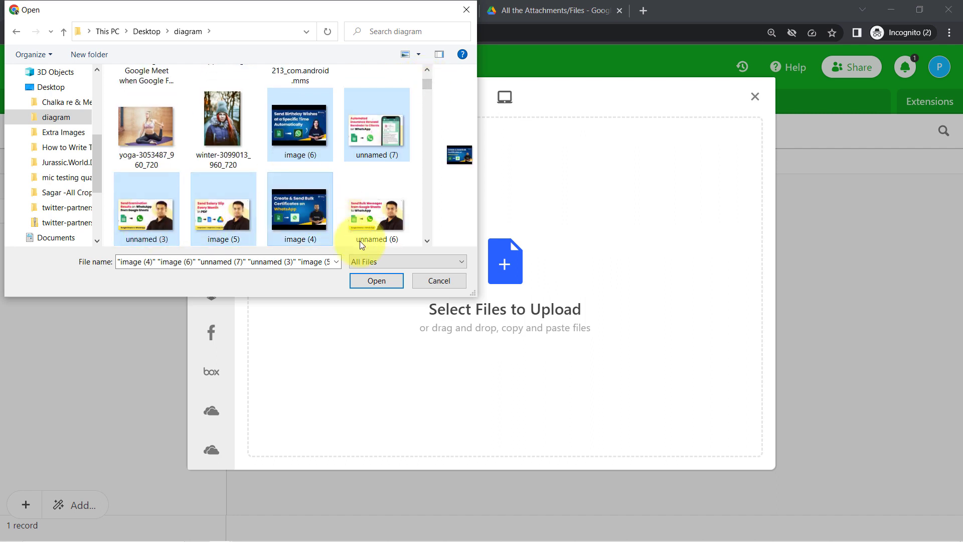
left_click(380, 288)
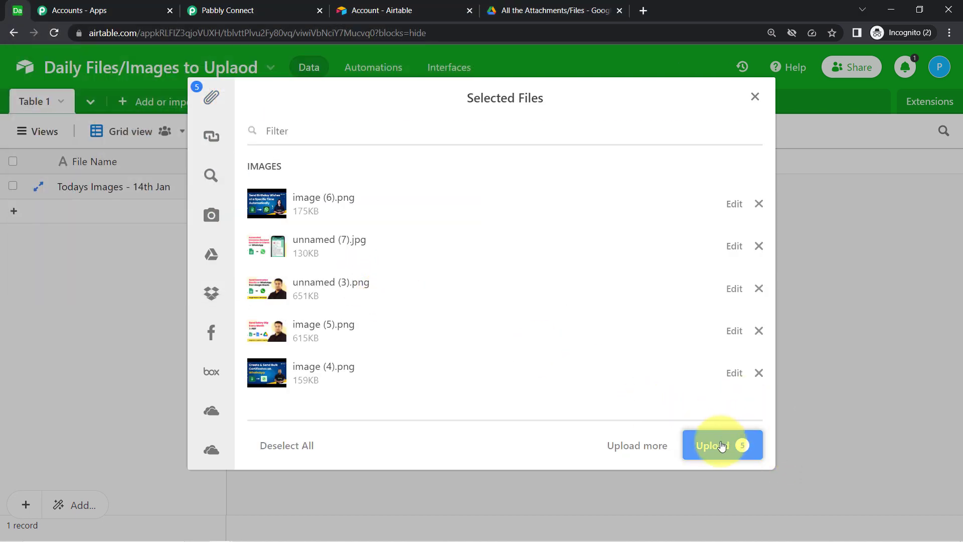
Upload the five images to the record and return to the Pabbly Connect workflow.
left_click(715, 446)
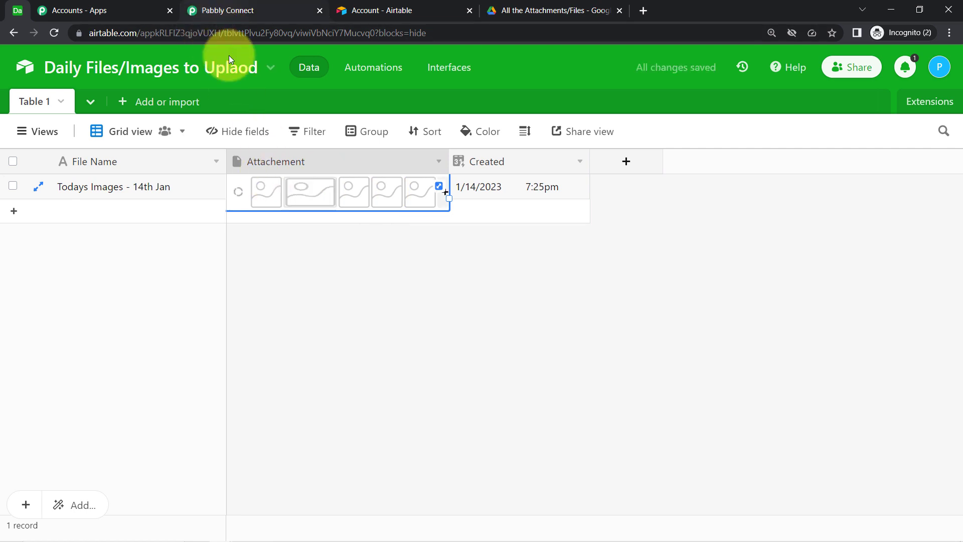
left_click(230, 10)
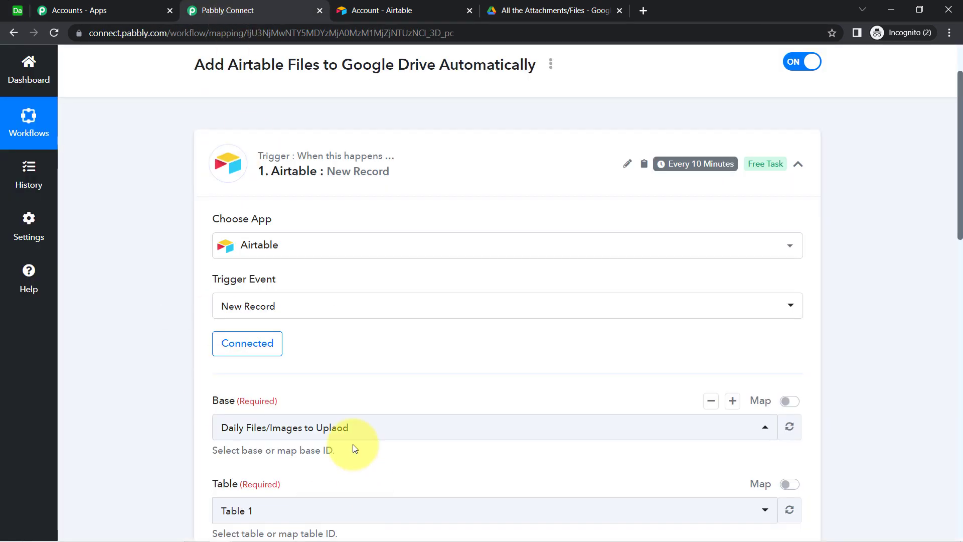
left_click_drag(959, 215, 960, 423)
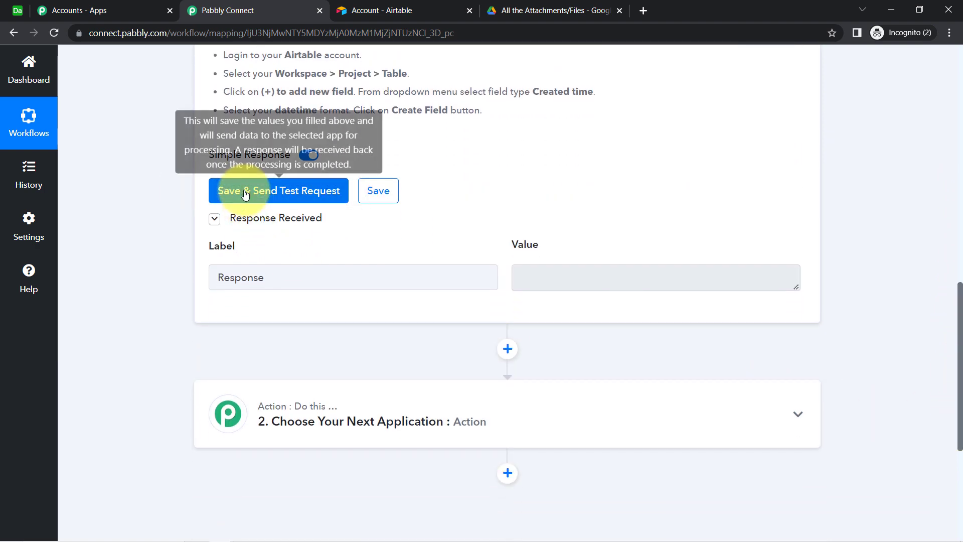
Send a test request for the Airtable trigger and review the returned File Name and creation date.
left_click(245, 456)
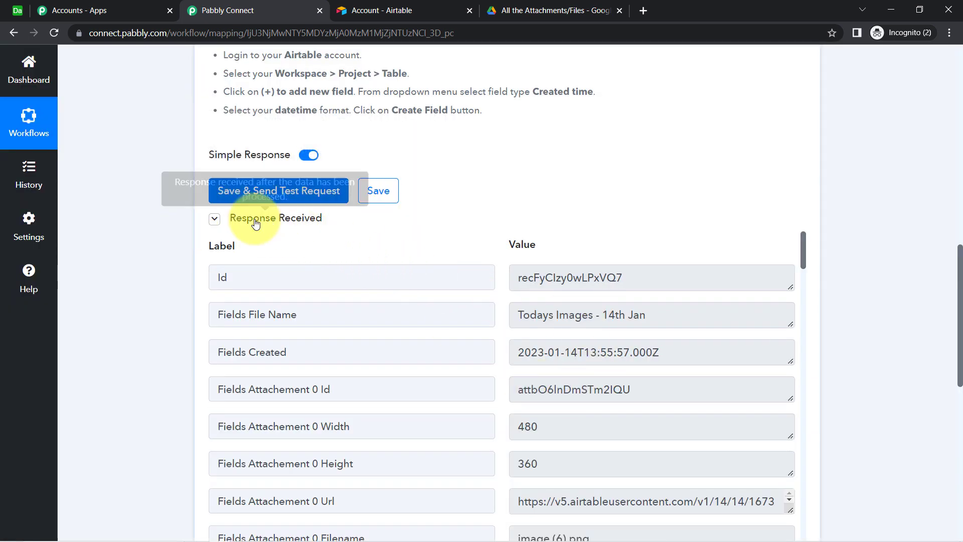
left_click_drag(961, 273, 954, 301)
left_click_drag(254, 217, 282, 216)
left_click_drag(523, 211, 640, 215)
left_click(609, 213)
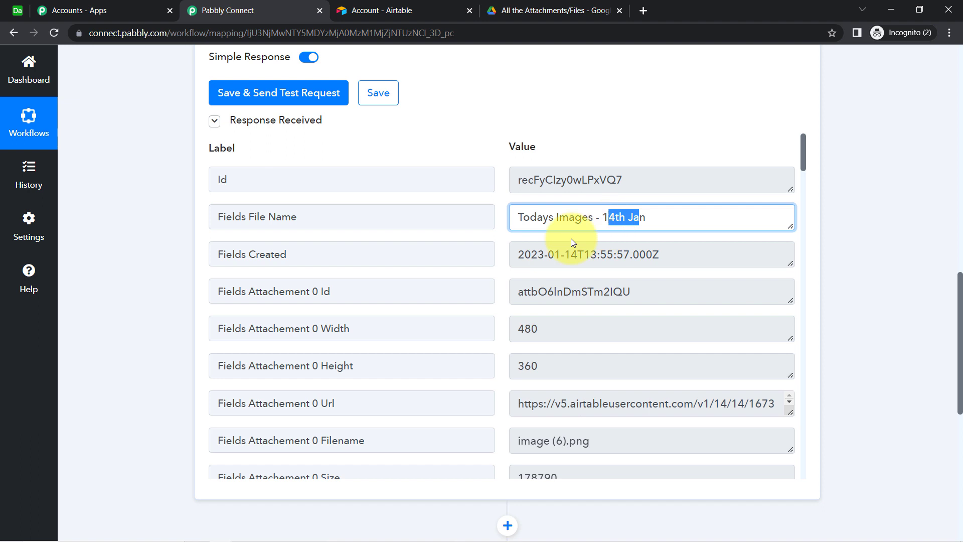
left_click_drag(559, 255, 653, 255)
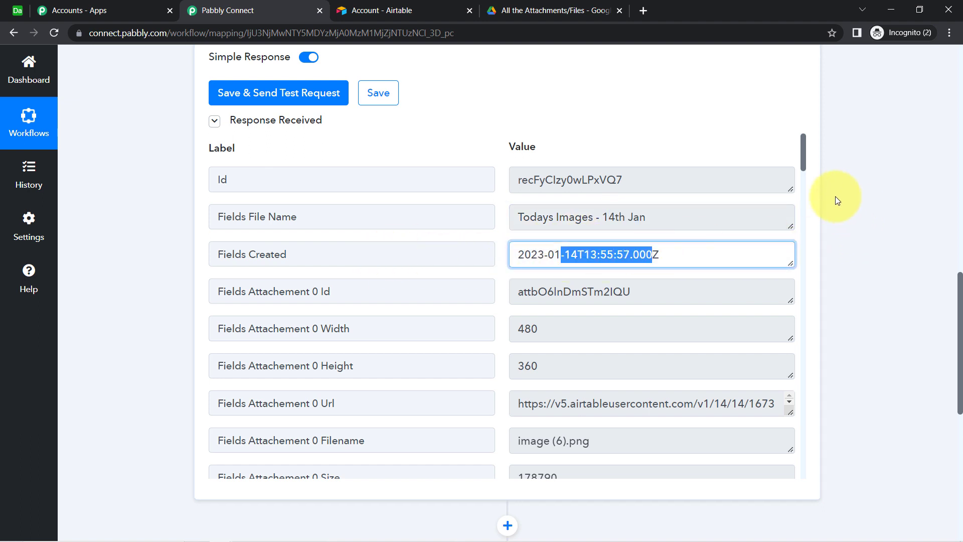
left_click_drag(803, 157, 802, 180)
Open the first attachment's URL in a new tab via right-click Go to.
triple_click(602, 200)
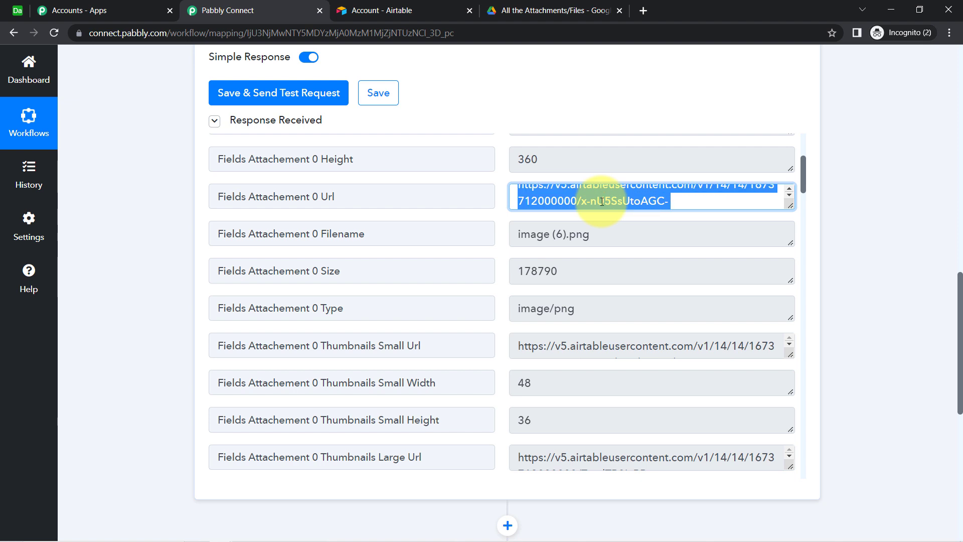
right_click(602, 201)
left_click(619, 244)
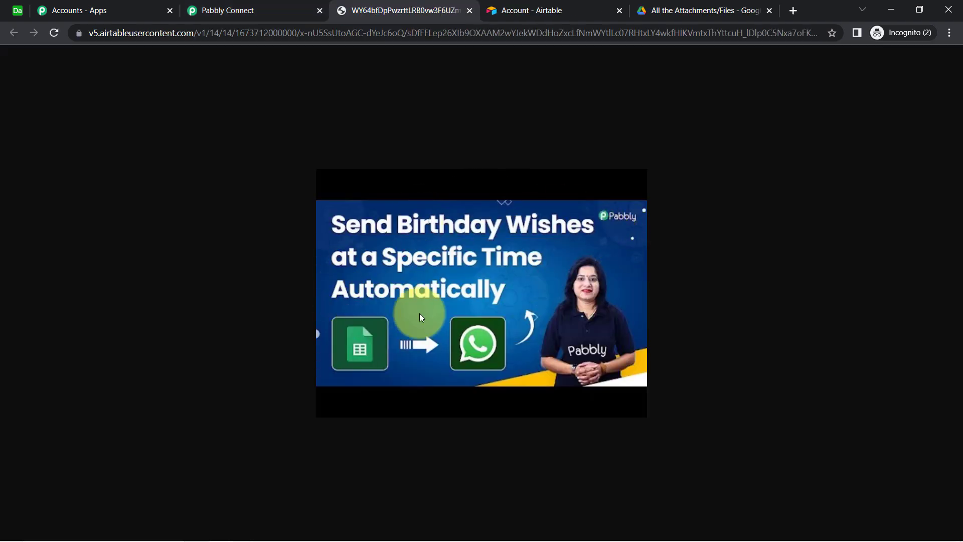
Open the small thumbnail URL from the test response in a new tab.
left_click(250, 11)
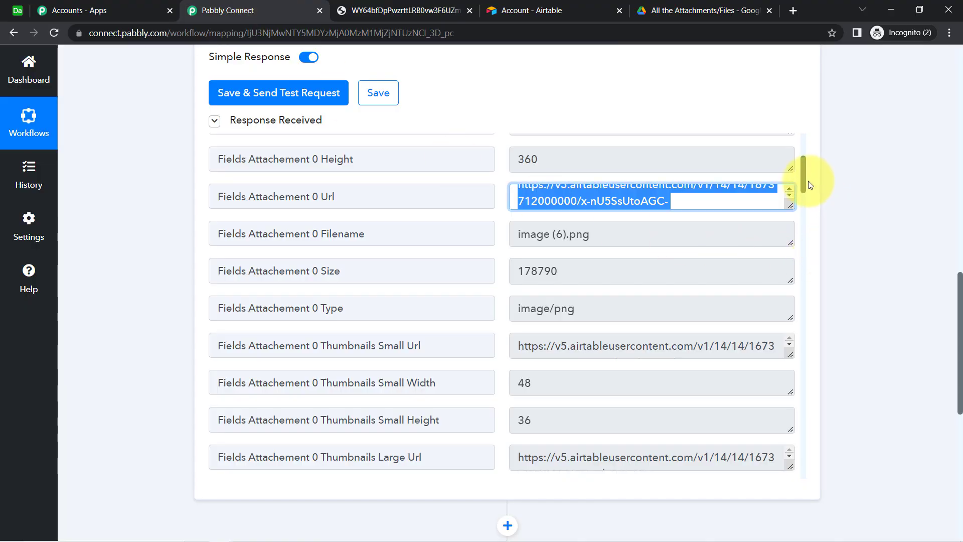
scroll(804, 181, "down", 2)
triple_click(689, 243)
right_click(689, 247)
left_click(710, 287)
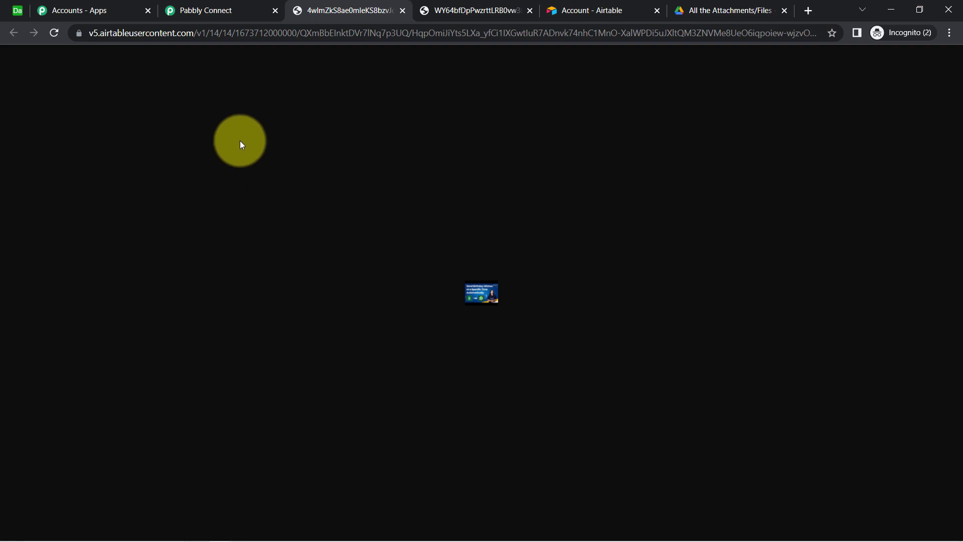
Review the Thumbnails Small Url and Attachement 0 Url fields in the response.
left_click(215, 8)
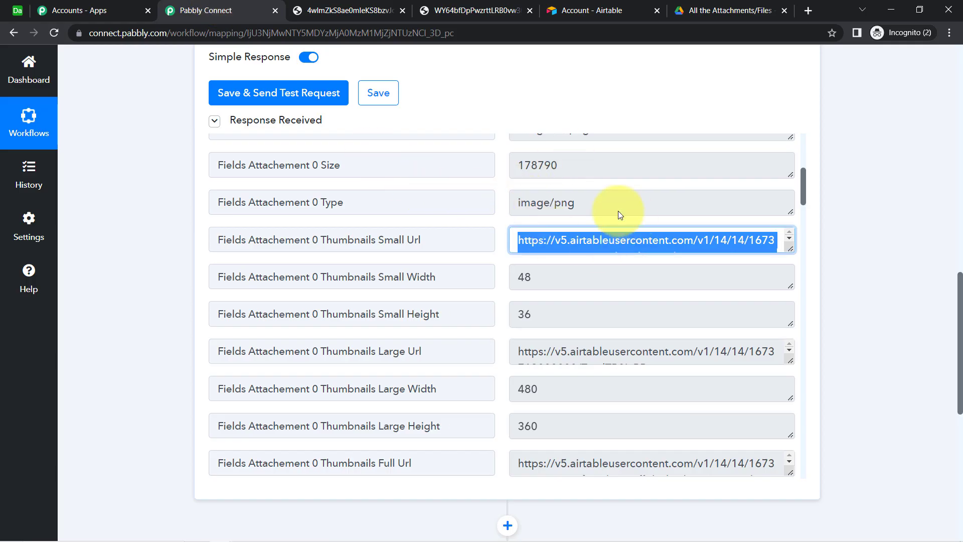
left_click_drag(361, 239, 490, 239)
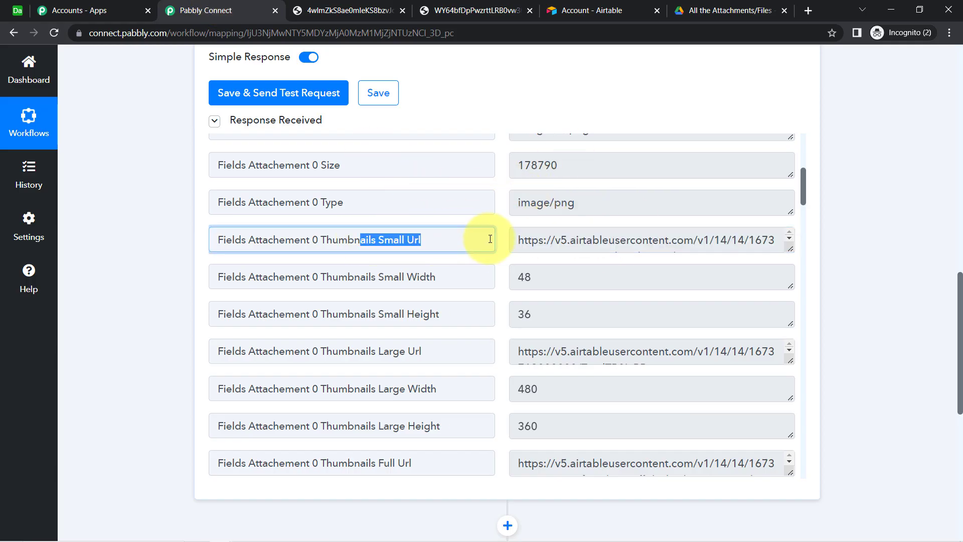
left_click_drag(805, 186, 800, 232)
left_click_drag(321, 273, 279, 275)
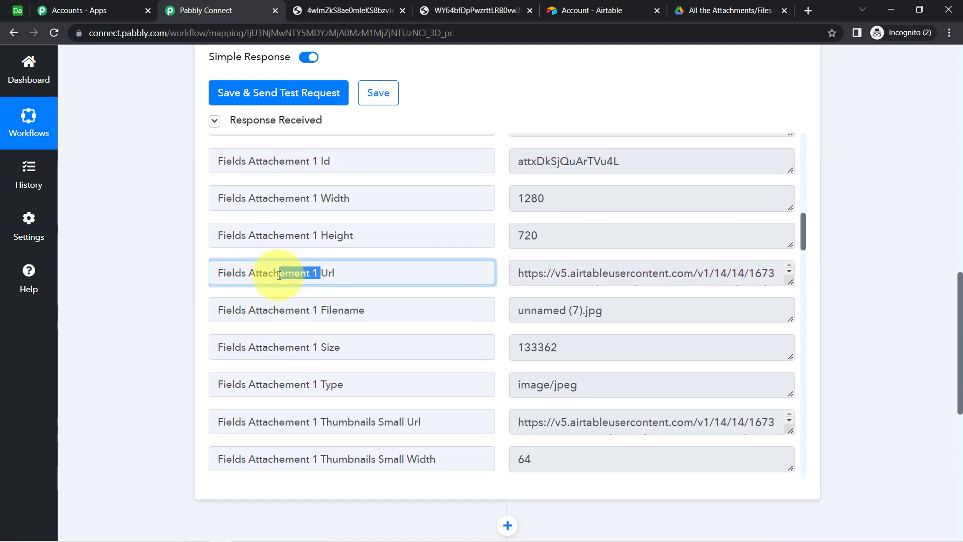
left_click_drag(803, 235, 806, 172)
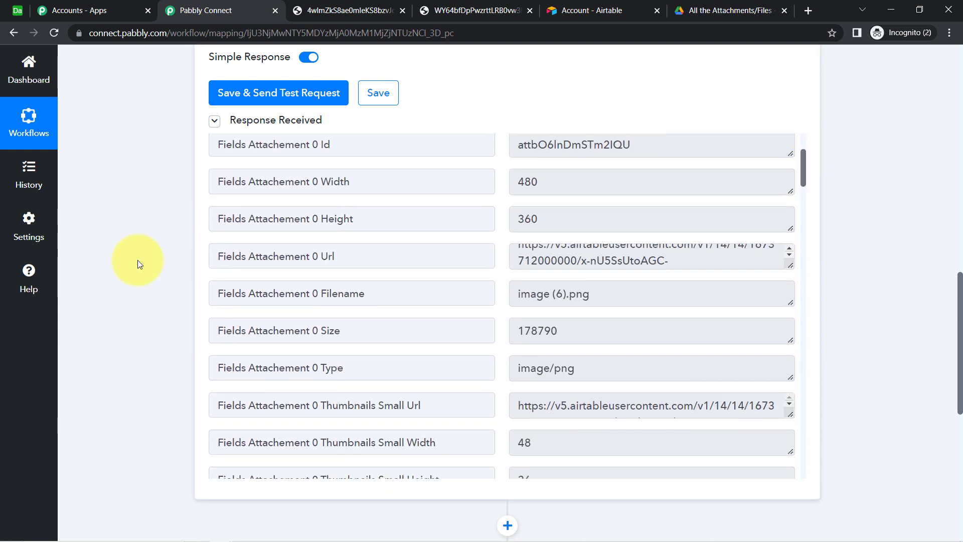
left_click_drag(273, 256, 398, 265)
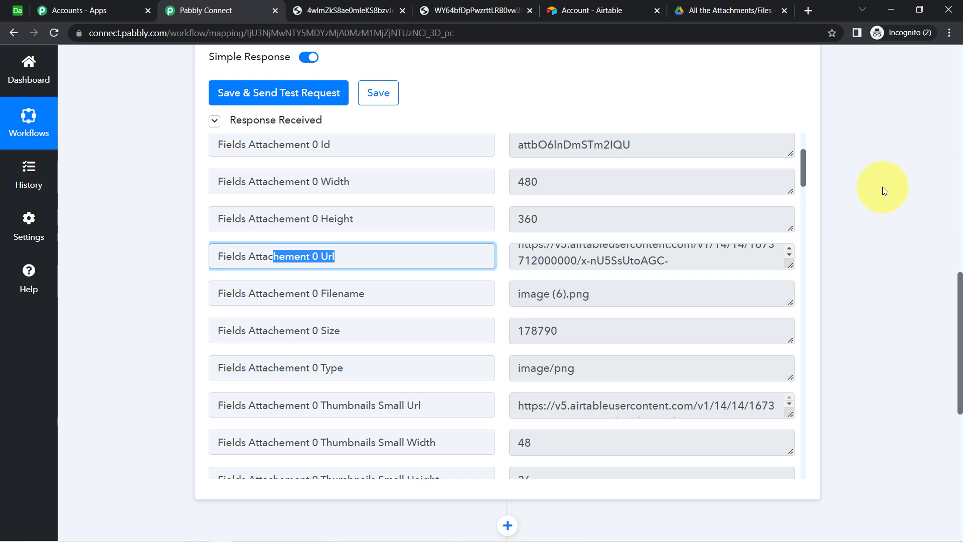
left_click_drag(804, 178, 814, 231)
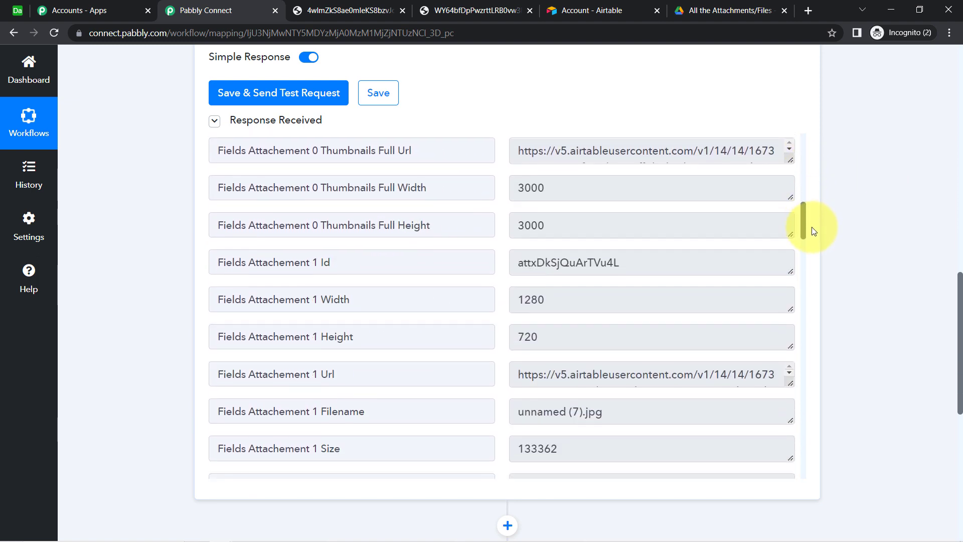
Open the second attachment's URL in a new tab to view its image.
triple_click(599, 382)
right_click(664, 385)
left_click(660, 412)
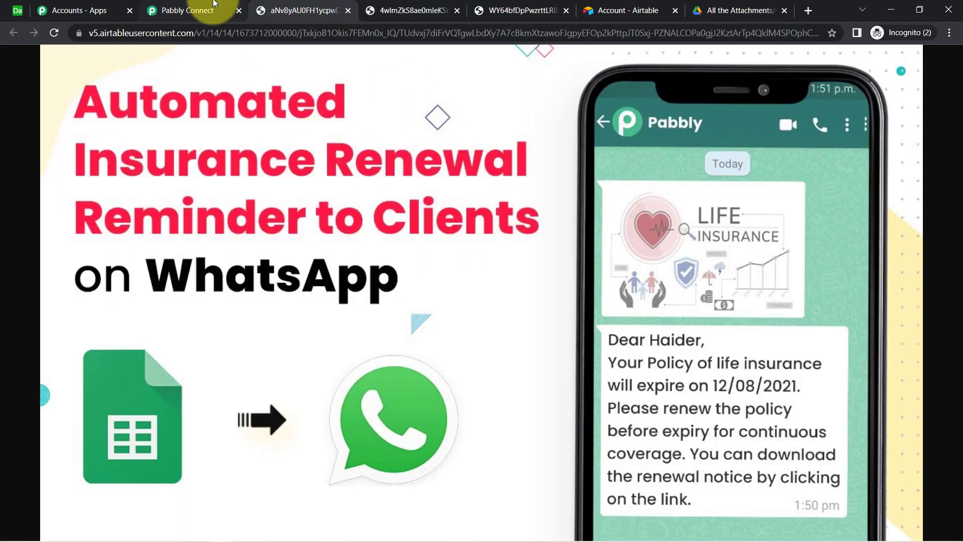
left_click(213, 3)
left_click_drag(803, 224, 824, 295)
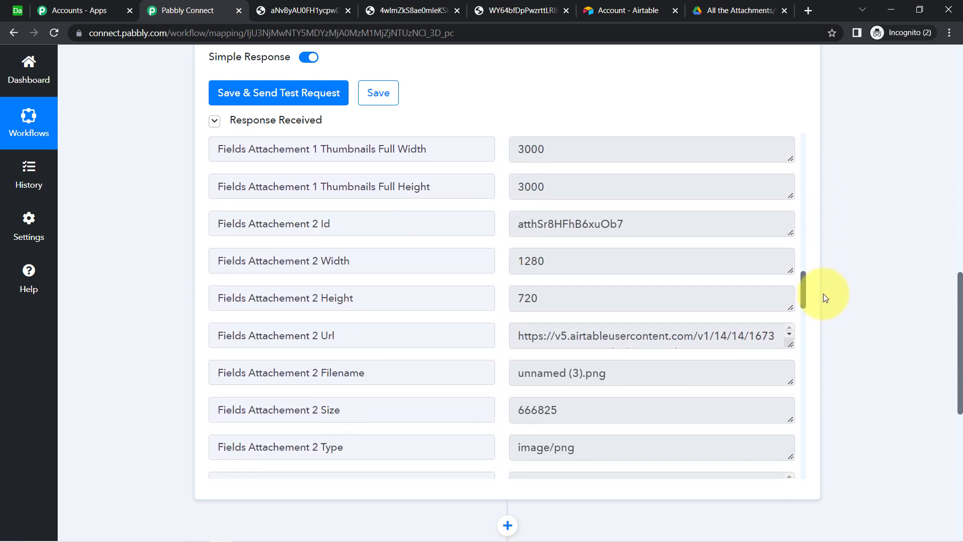
triple_click(639, 337)
right_click(640, 344)
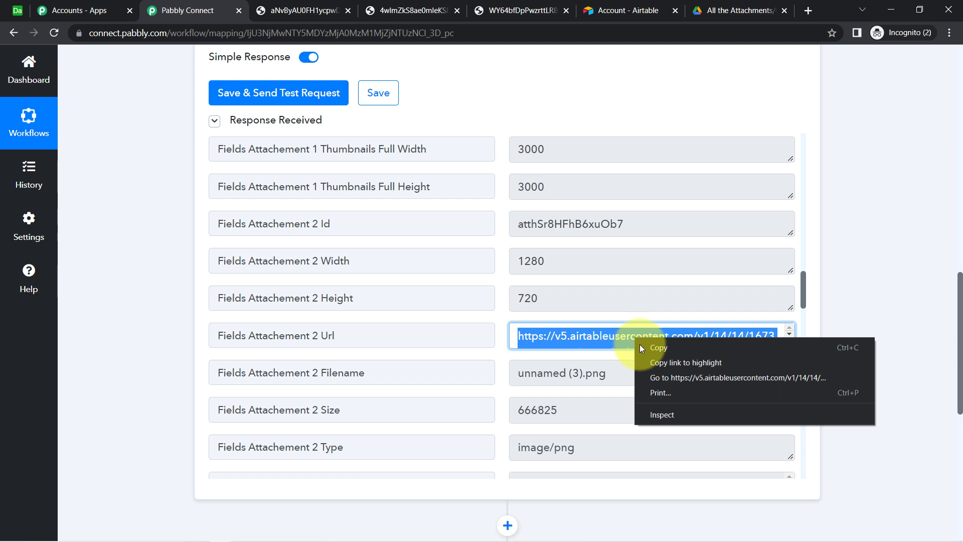
left_click(666, 378)
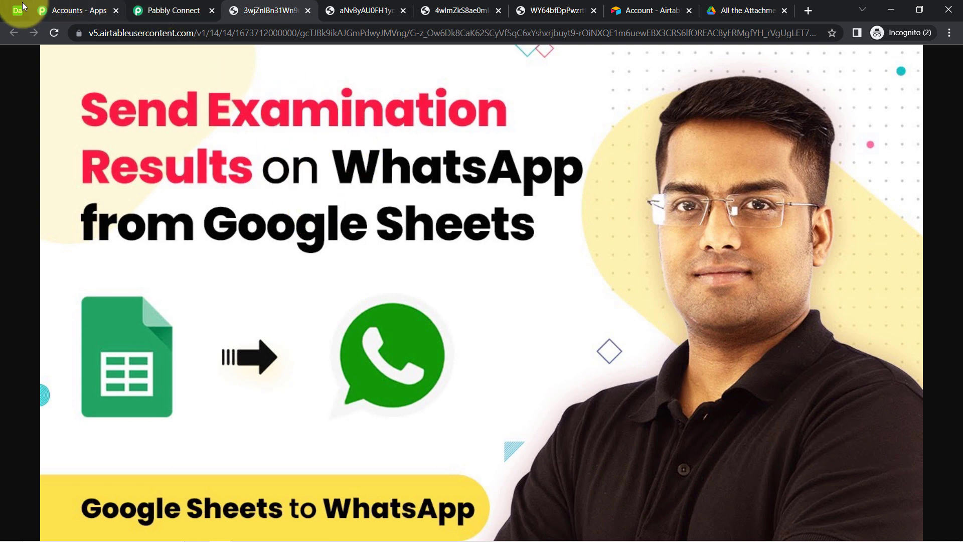
Check the Airtable record, then turn Simple Response off and resend the trigger test request.
left_click(60, 11)
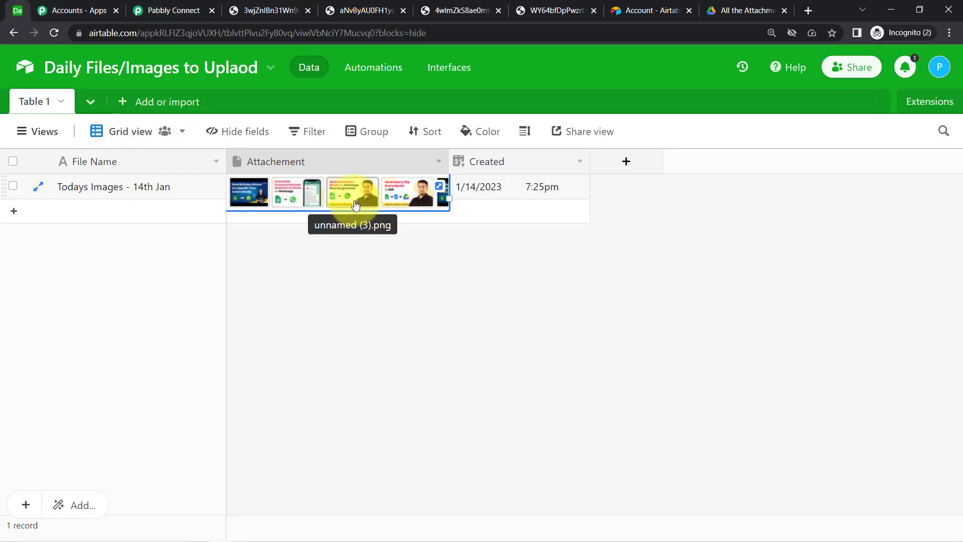
left_click(152, 5)
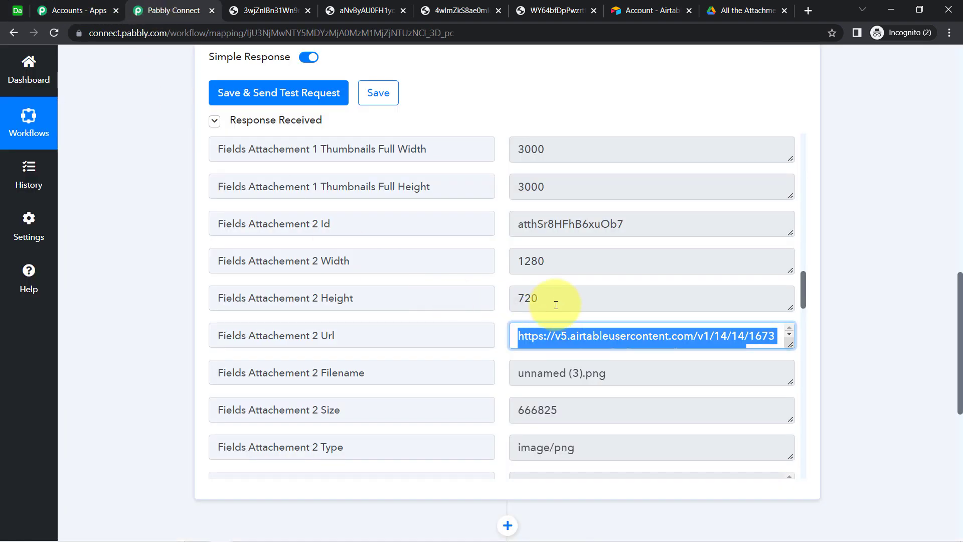
mouse_move(960, 300)
left_mouse_down()
mouse_move(961, 315)
mouse_move(960, 295)
left_mouse_up()
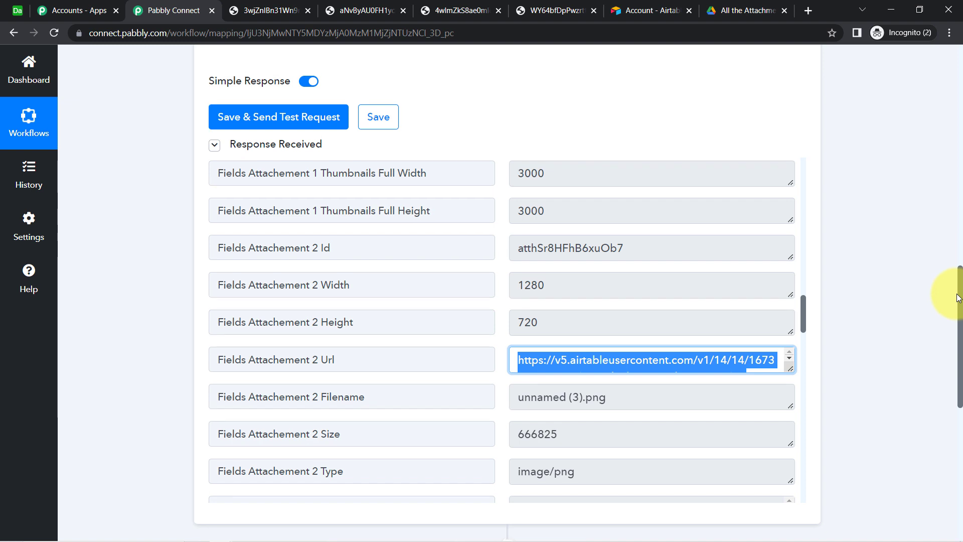
left_click_drag(958, 297, 958, 304)
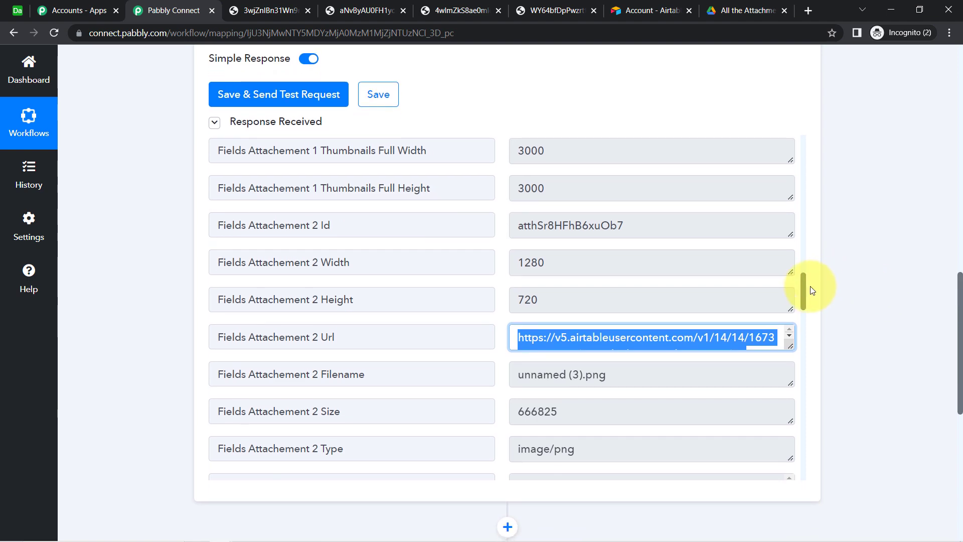
left_click_drag(807, 291, 830, 323)
left_click_drag(961, 340, 961, 312)
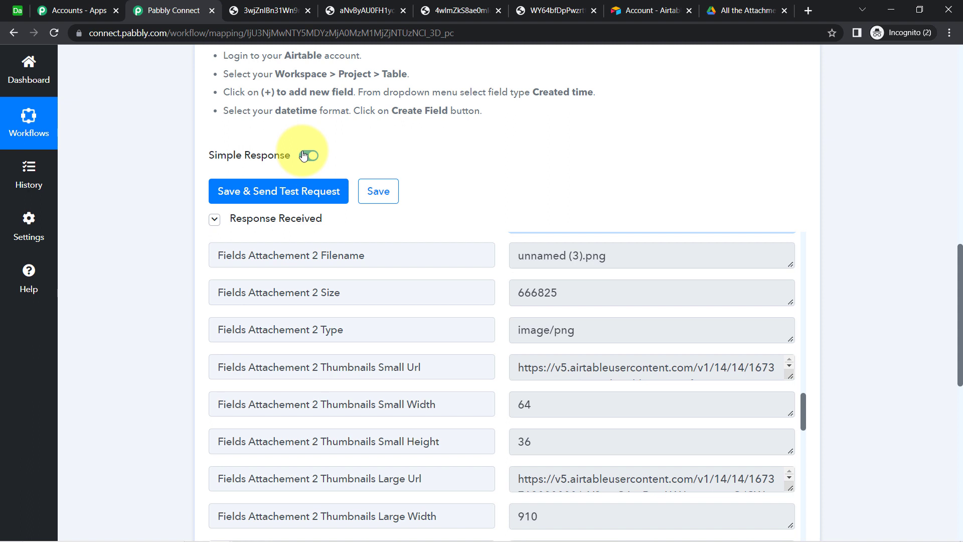
left_click(249, 191)
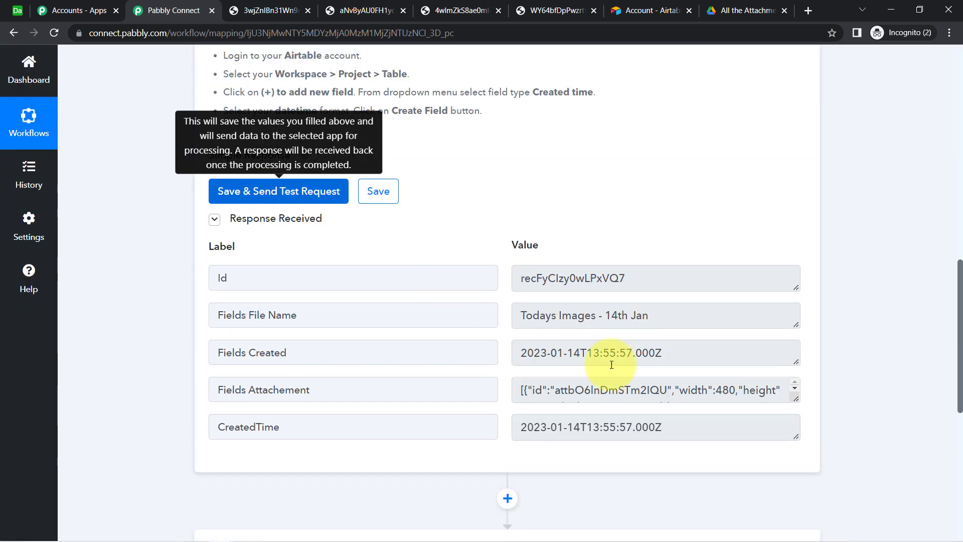
Enlarge the Fields Attachement box to read each image's id, URL, filename and size in the JSON.
scroll(961, 355, "down", 4)
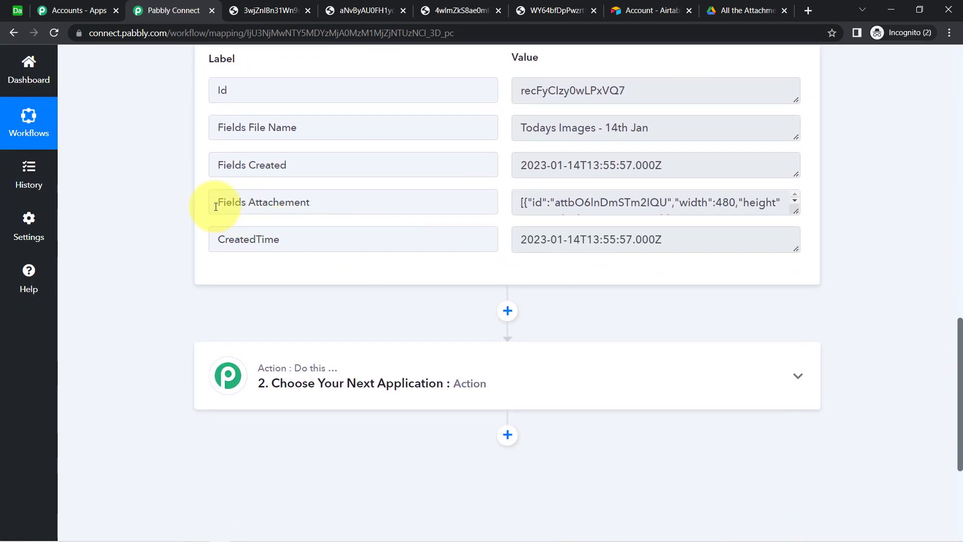
left_click_drag(225, 205, 314, 201)
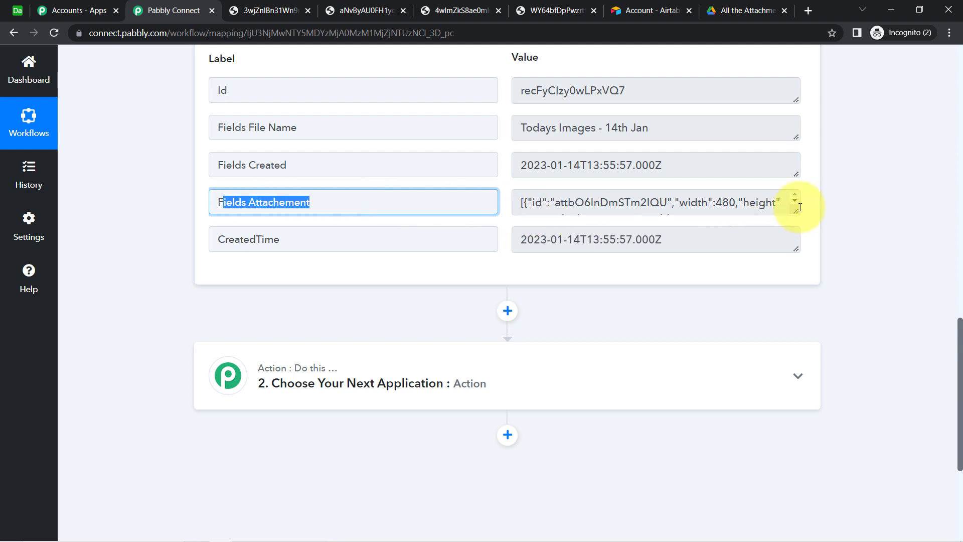
left_click_drag(796, 212, 799, 406)
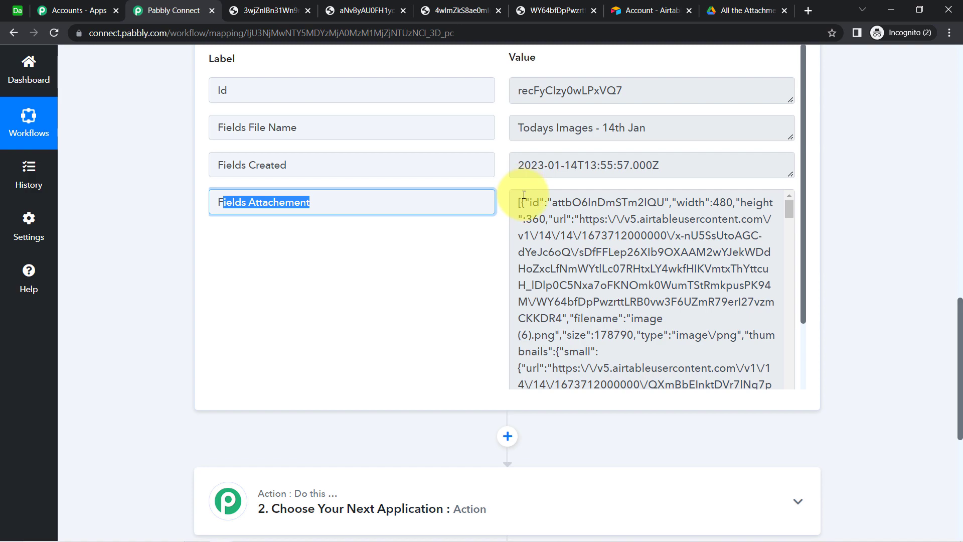
left_click_drag(524, 195, 512, 200)
left_click_drag(788, 227, 791, 179)
scroll(781, 173, "down", 4)
scroll(781, 173, "up", 4)
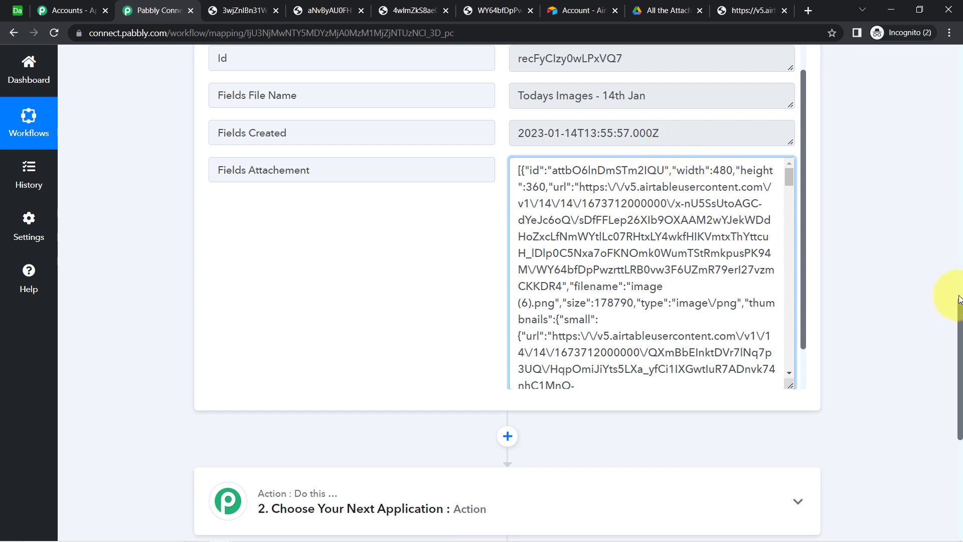
left_click_drag(959, 307, 951, 395)
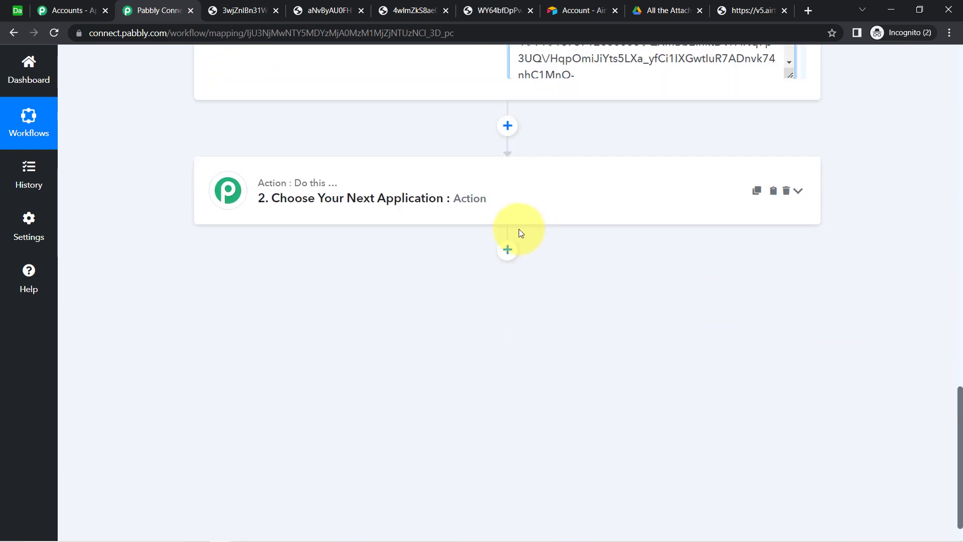
Add Iterator by Pabbly as the next action step and look over its array options.
left_click(483, 216)
left_click(364, 270)
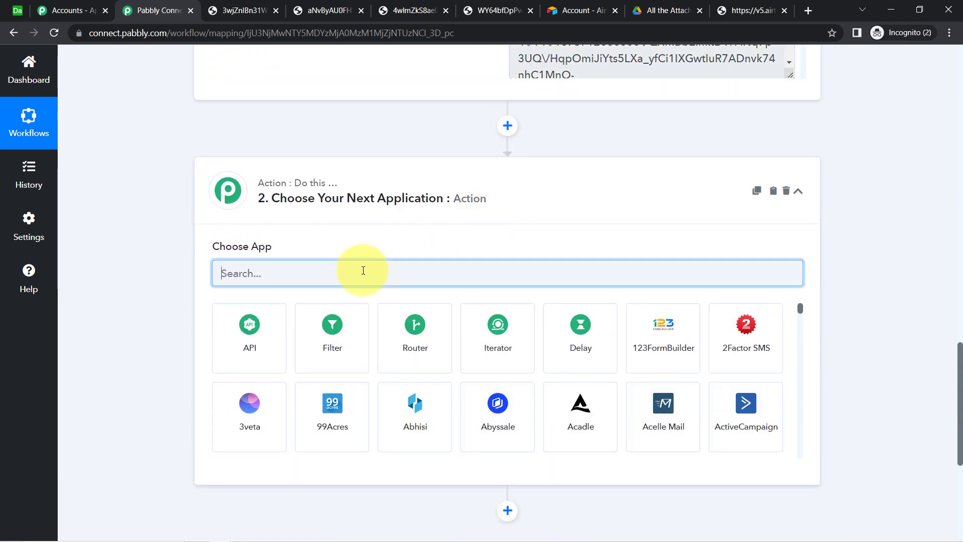
left_click(486, 358)
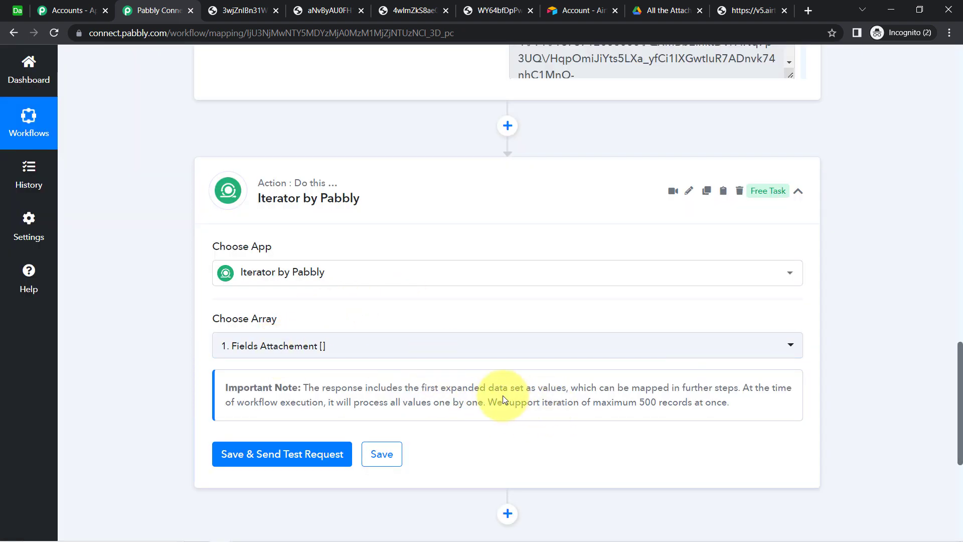
left_click_drag(751, 387, 490, 404)
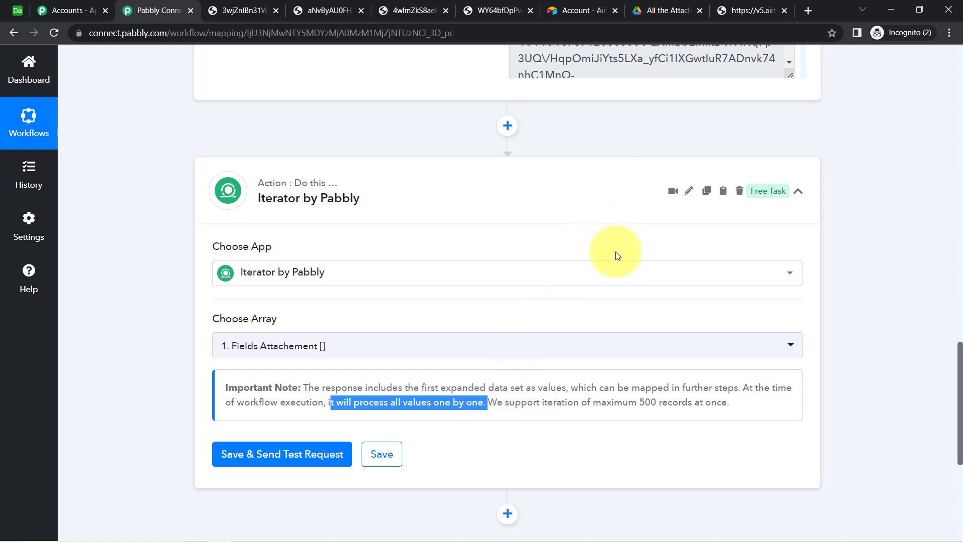
left_click(238, 322)
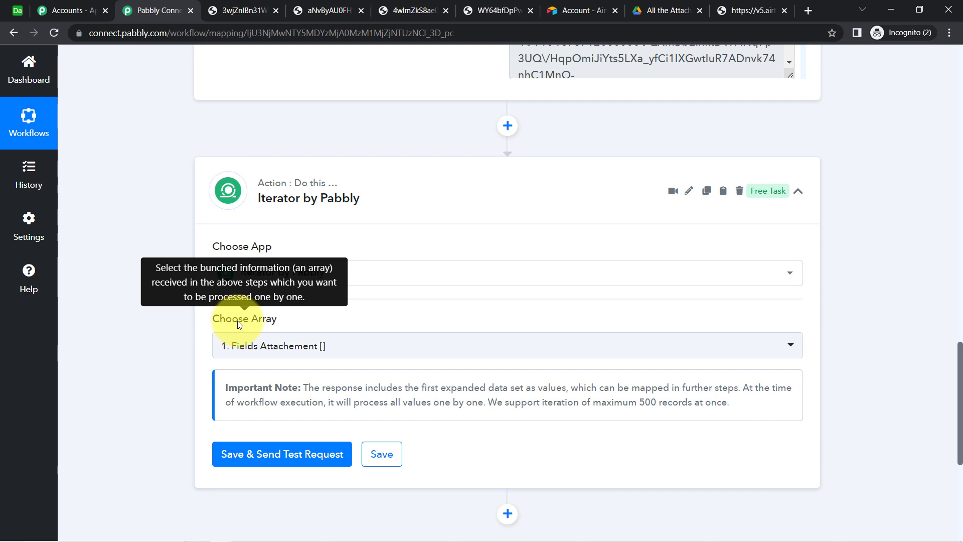
left_click_drag(238, 324, 283, 319)
left_click(280, 345)
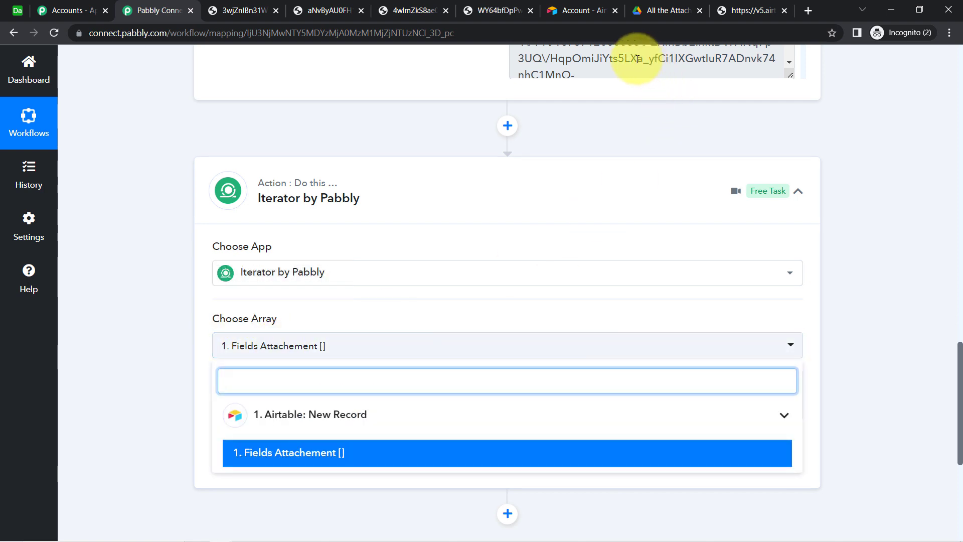
left_click(955, 364)
left_click_drag(959, 369, 959, 302)
scroll(959, 308, "up", 1)
scroll(959, 307, "down", 1)
Set the Iterator to loop over Fields Attachement and send a test request.
left_click_drag(558, 98, 590, 212)
scroll(958, 296, "down", 5)
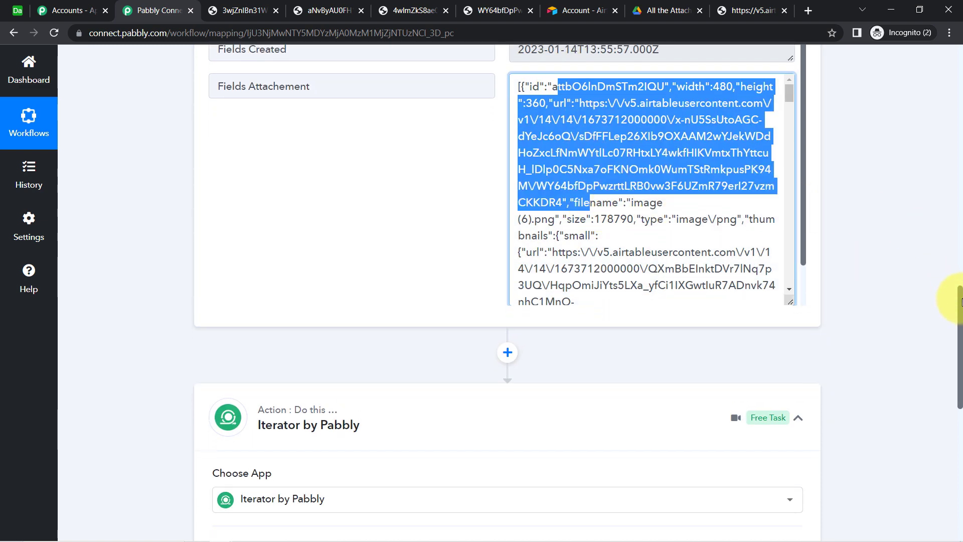
scroll(959, 366, "down", 2)
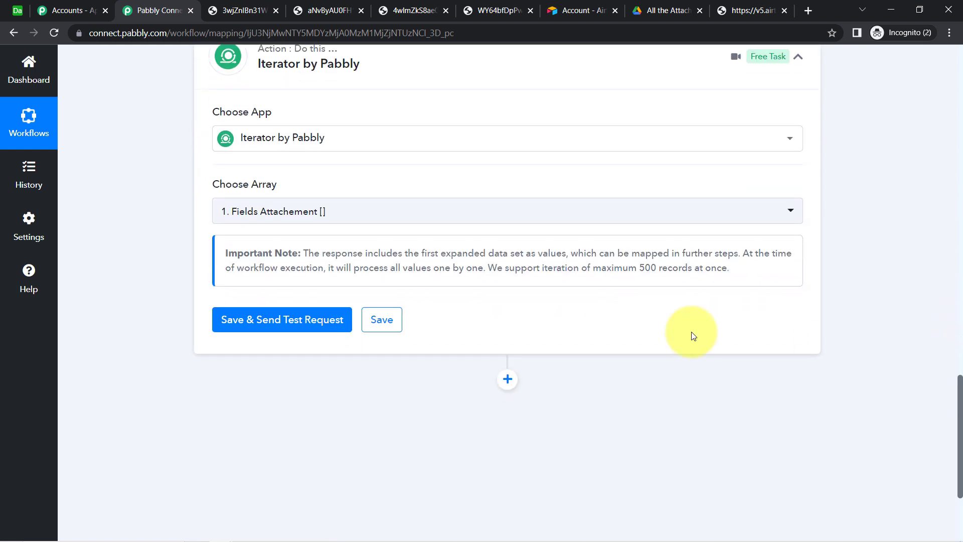
left_click(248, 220)
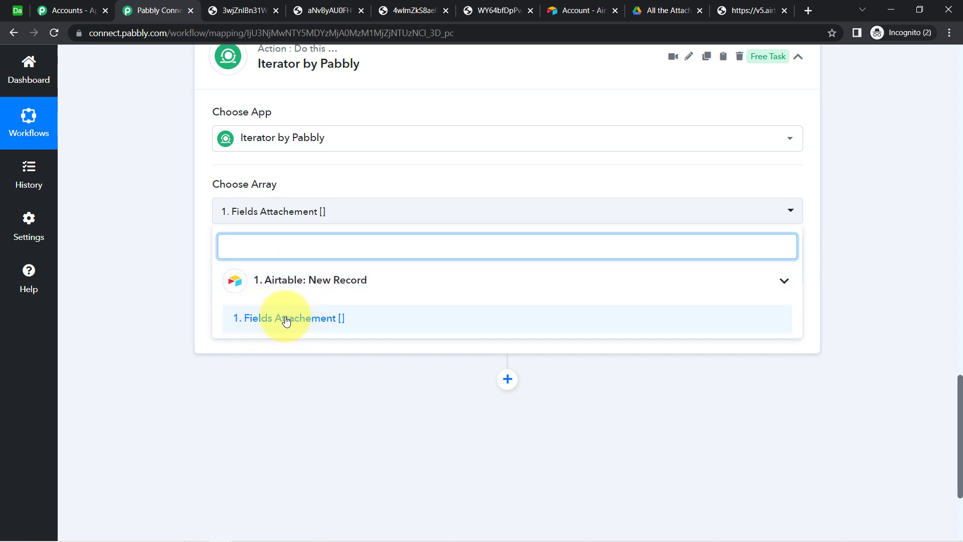
left_click(315, 324)
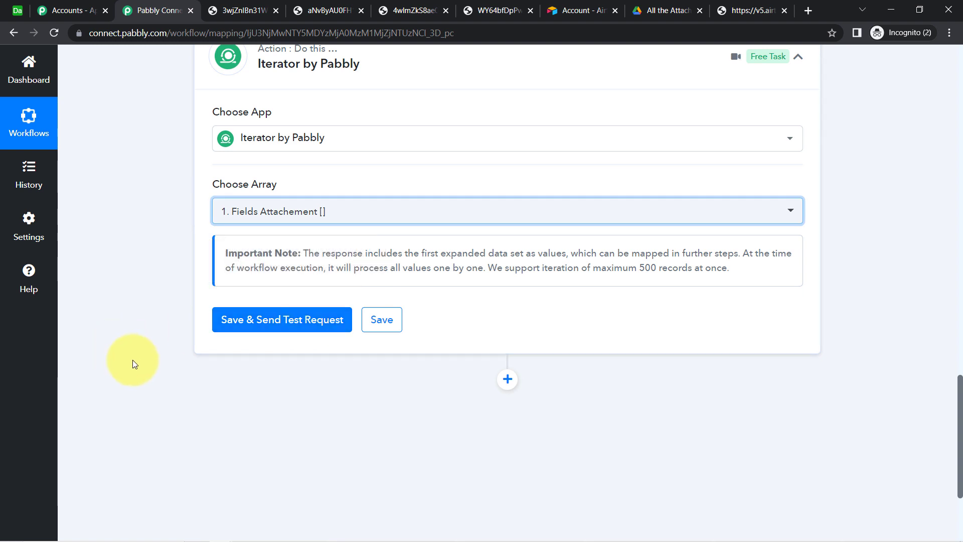
left_click(230, 326)
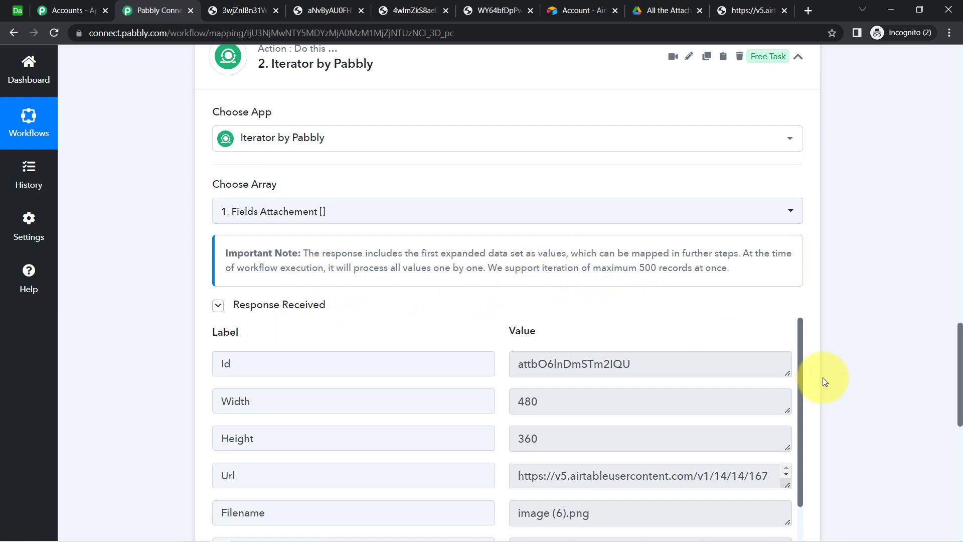
Review the iterated Id, Width and Height, and open image (6).png's Url in a new tab.
left_click_drag(960, 354, 960, 397)
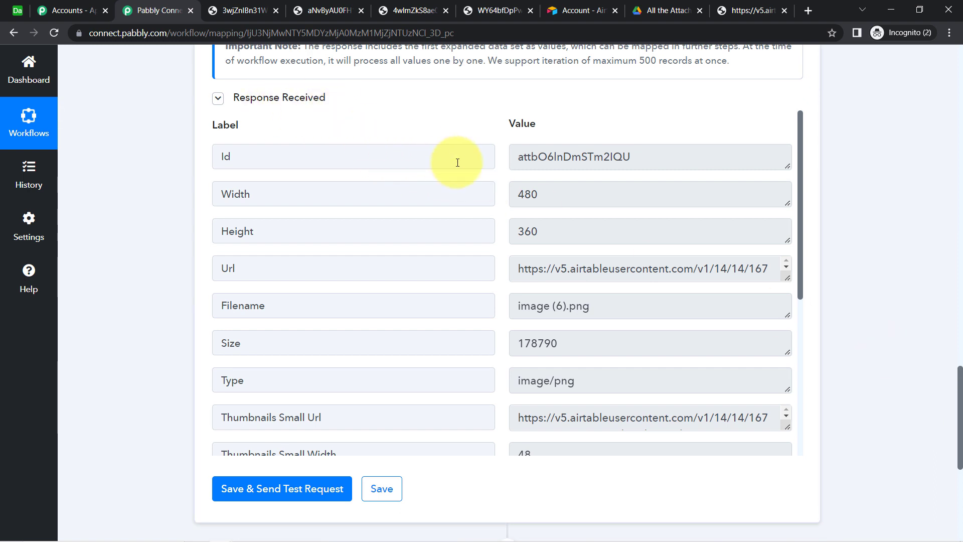
left_click_drag(547, 159, 518, 167)
left_click(524, 196)
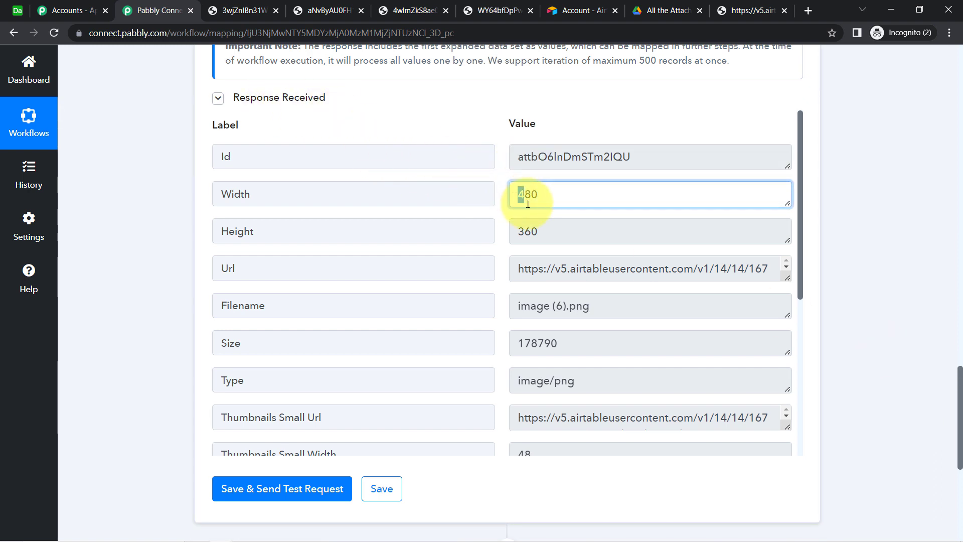
left_click(527, 228)
left_click(557, 263)
triple_click(557, 263)
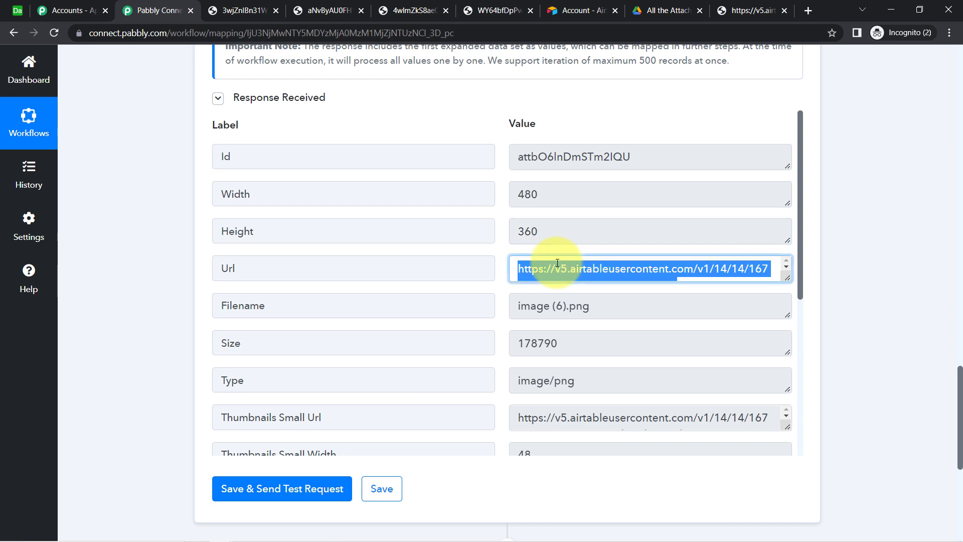
right_click(558, 268)
left_click(579, 308)
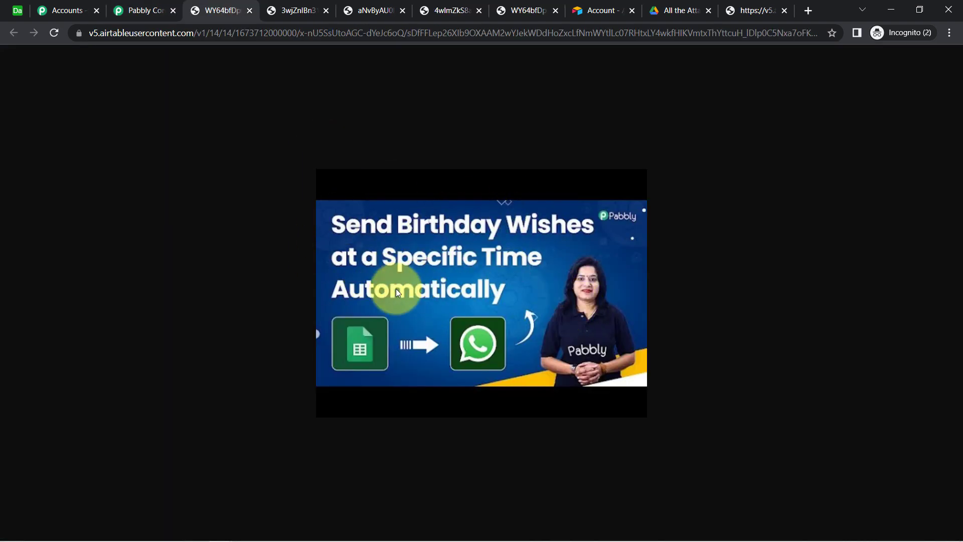
Open the iterated Thumbnails Small Url image in a new tab.
left_click(136, 11)
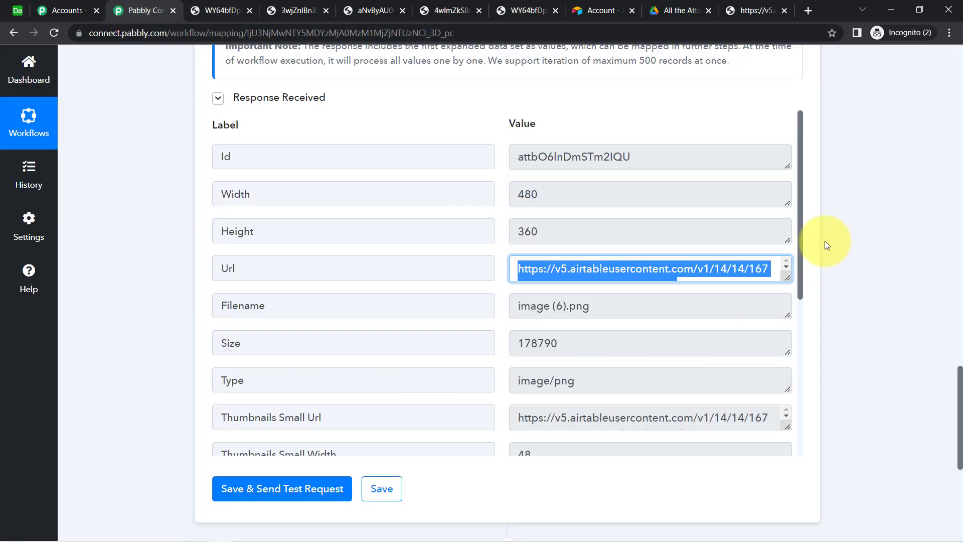
scroll(800, 204, "down", 4)
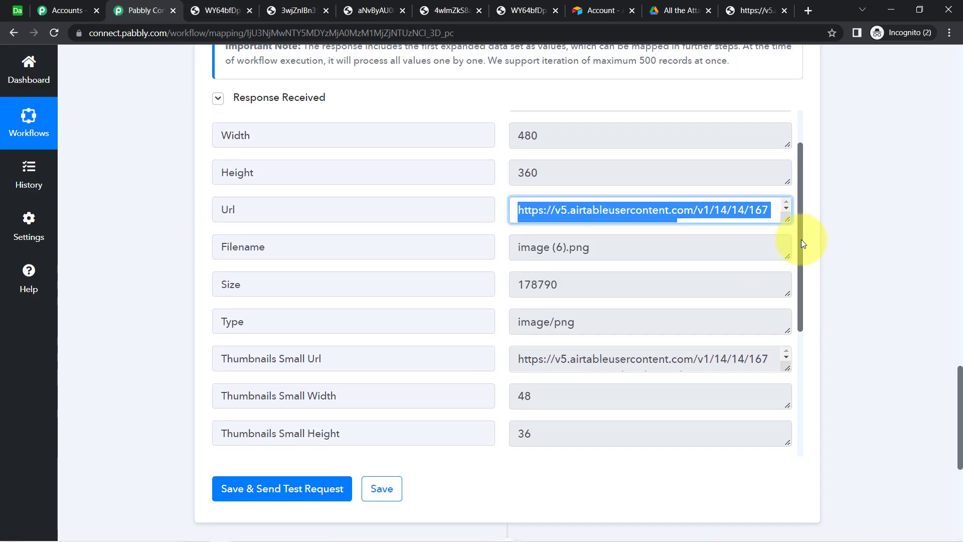
double_click(290, 242)
triple_click(298, 241)
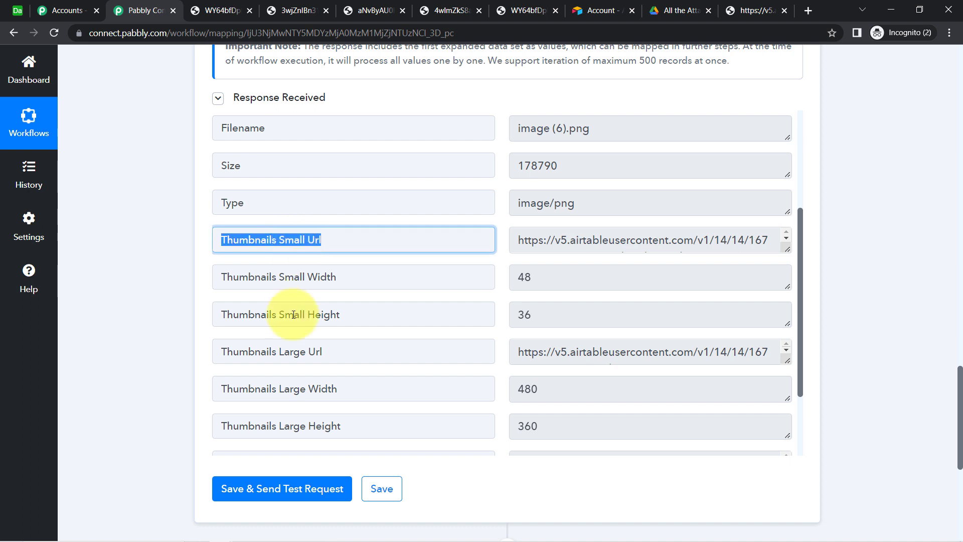
double_click(292, 353)
triple_click(616, 239)
right_click(621, 238)
left_click(637, 282)
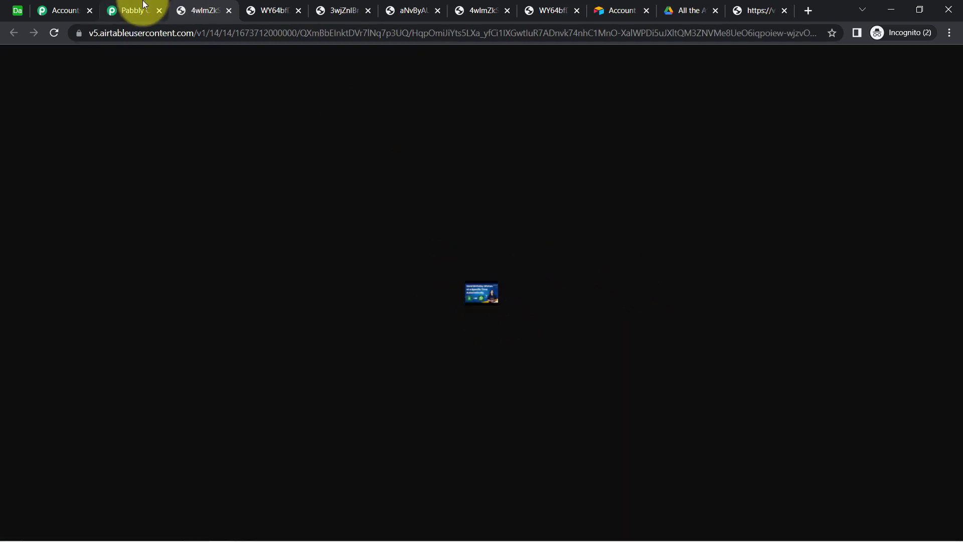
Open the Thumbnails Large Url image in a new tab.
left_click(132, 10)
triple_click(523, 352)
right_click(544, 353)
left_click(577, 393)
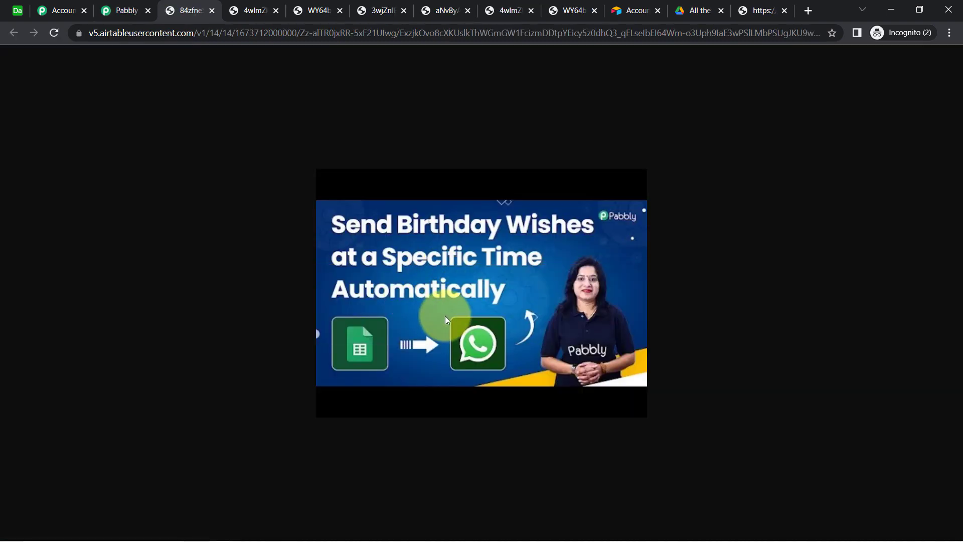
Return to the workflow and add a new action step below the Iterator.
left_click(121, 12)
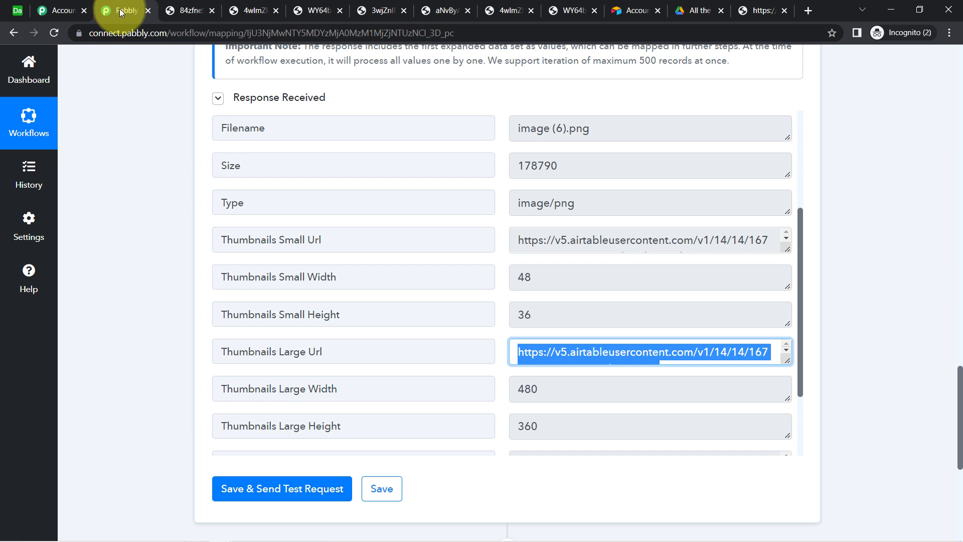
left_click_drag(800, 283, 792, 176)
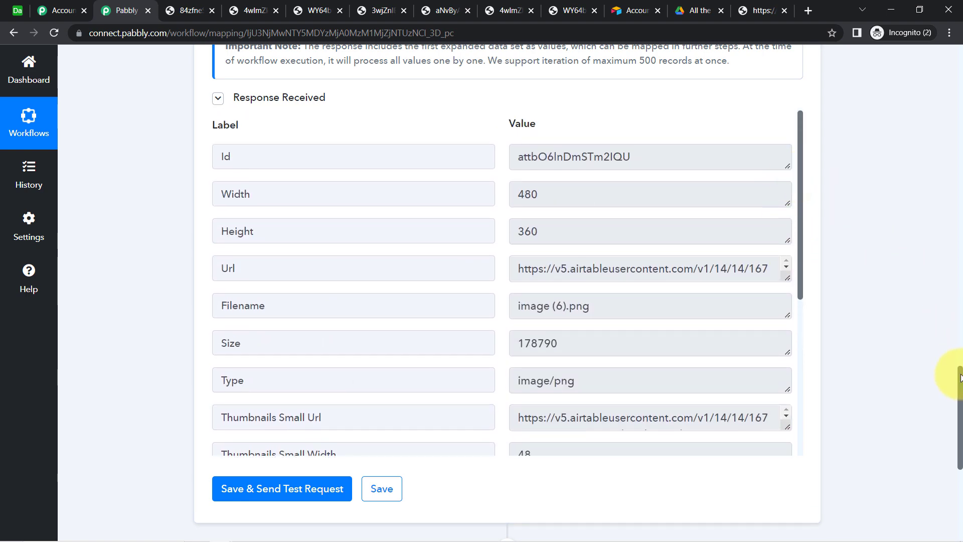
left_click_drag(960, 377, 960, 355)
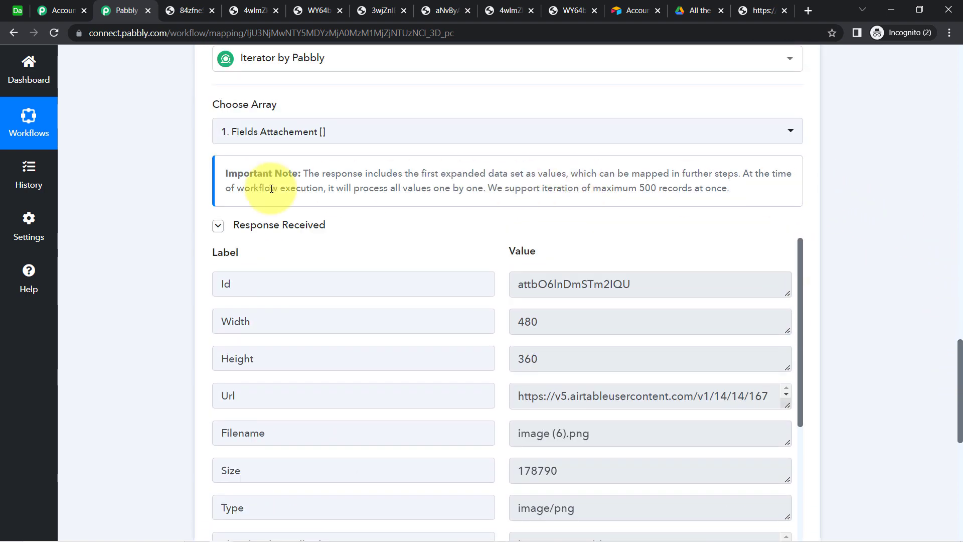
left_click_drag(310, 189, 565, 190)
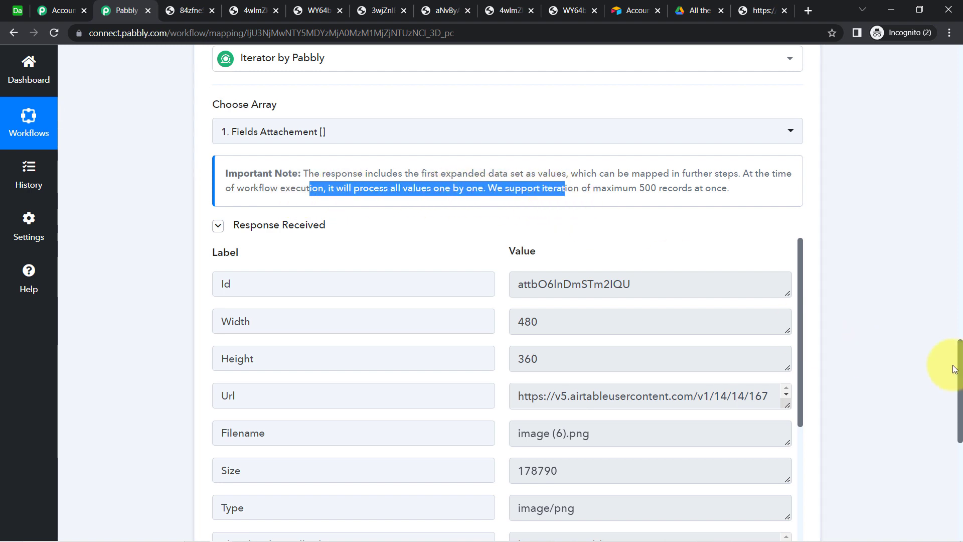
left_click_drag(960, 371, 960, 480)
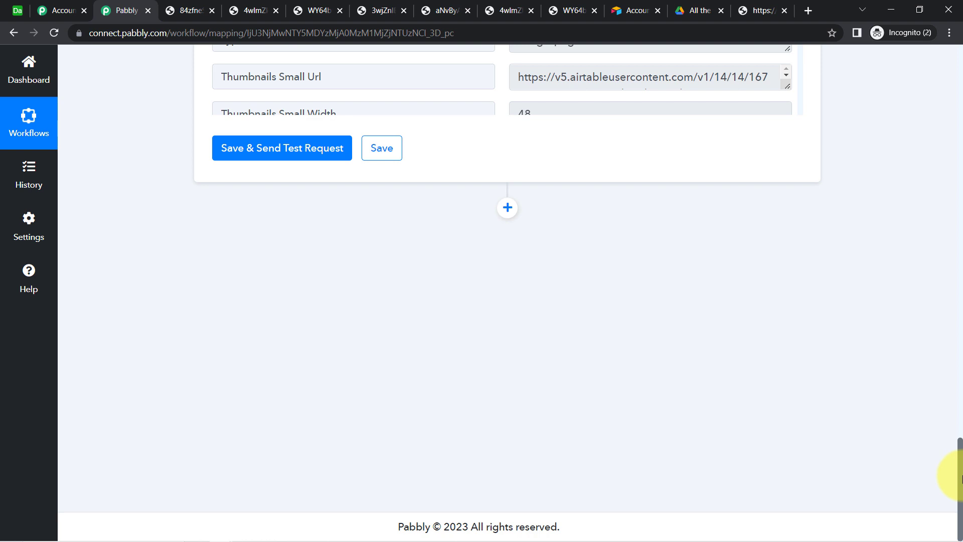
left_click(507, 208)
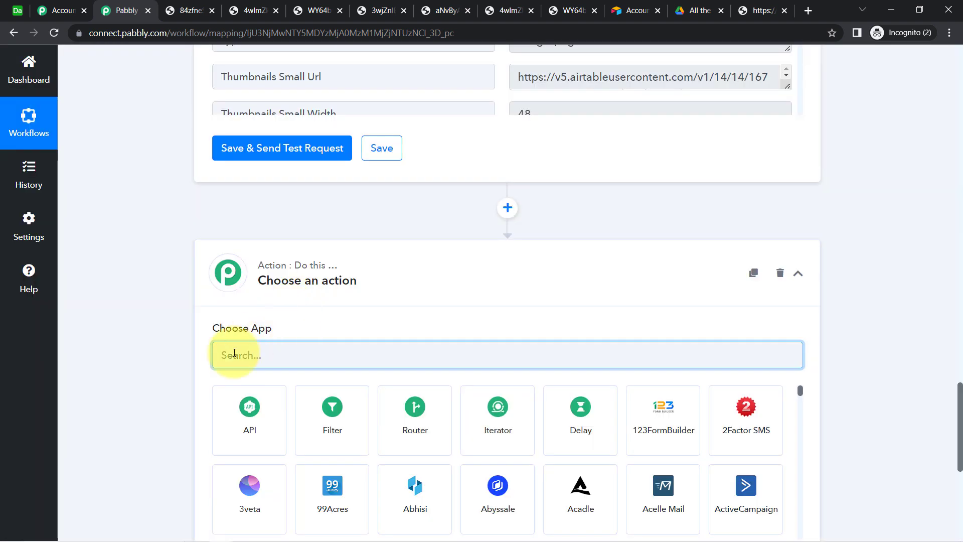
Search 'googl', choose Google Drive, and set the action event to Upload a File.
type("google d")
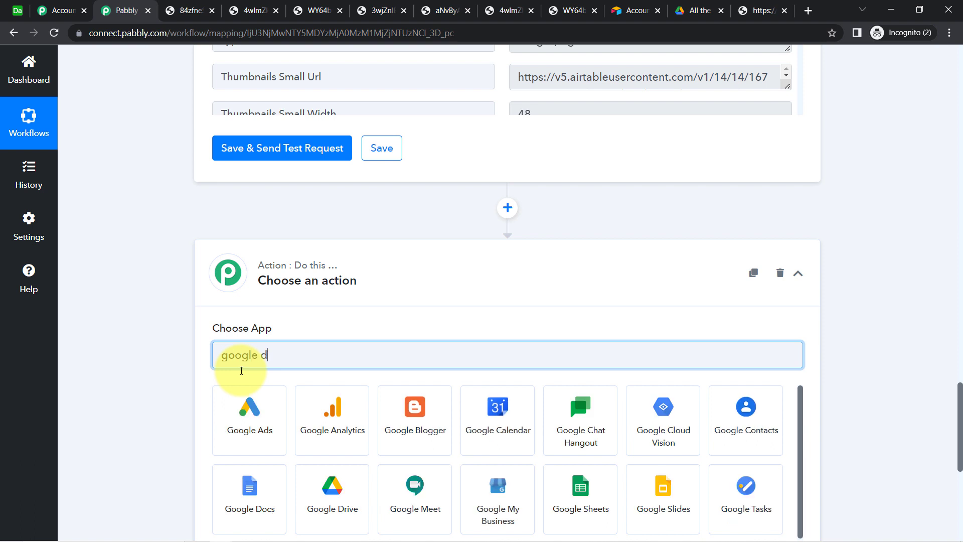
left_click(321, 417)
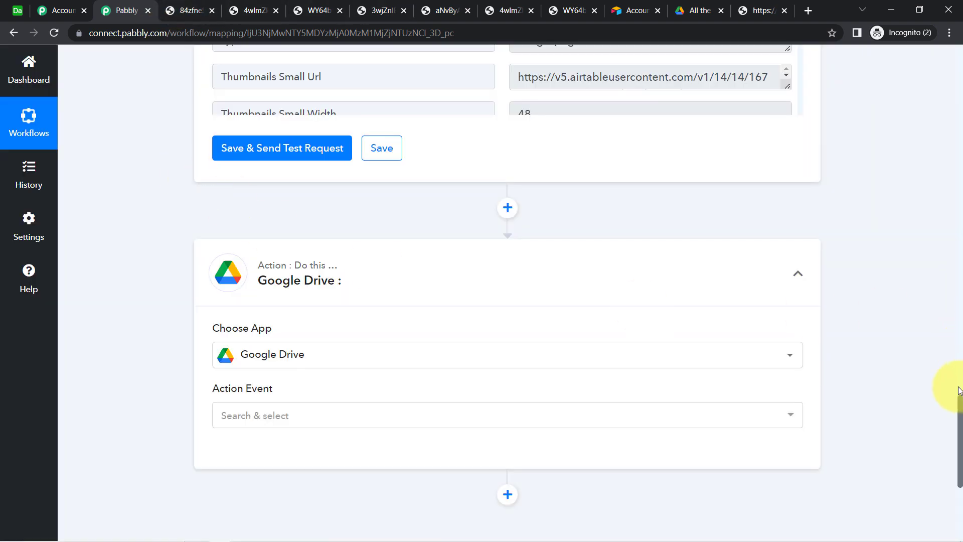
left_click_drag(960, 403, 922, 437)
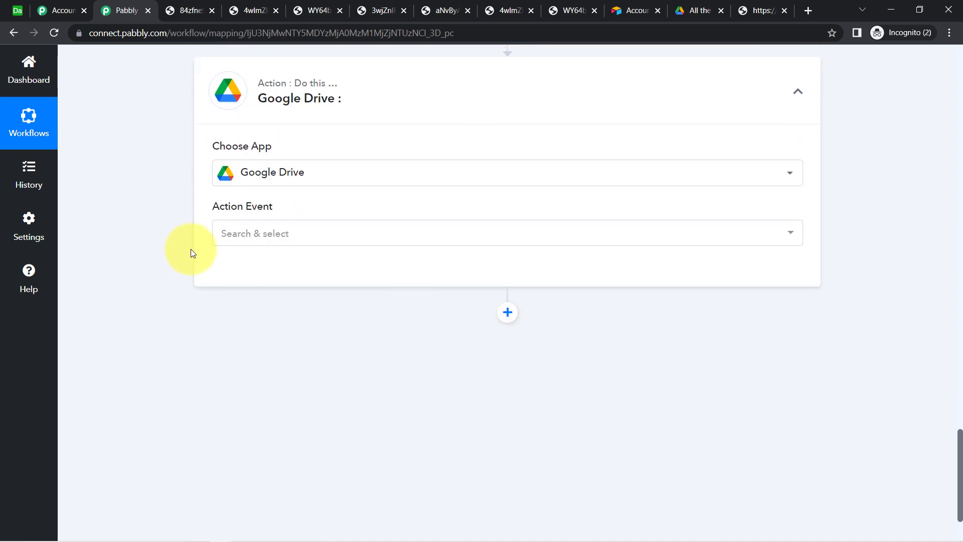
left_click(262, 231)
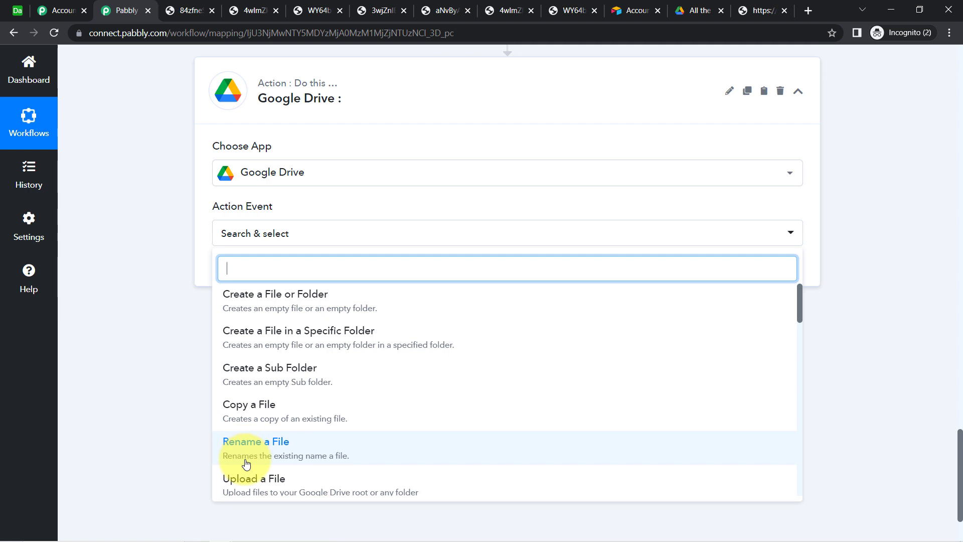
left_click(245, 480)
left_click(260, 237)
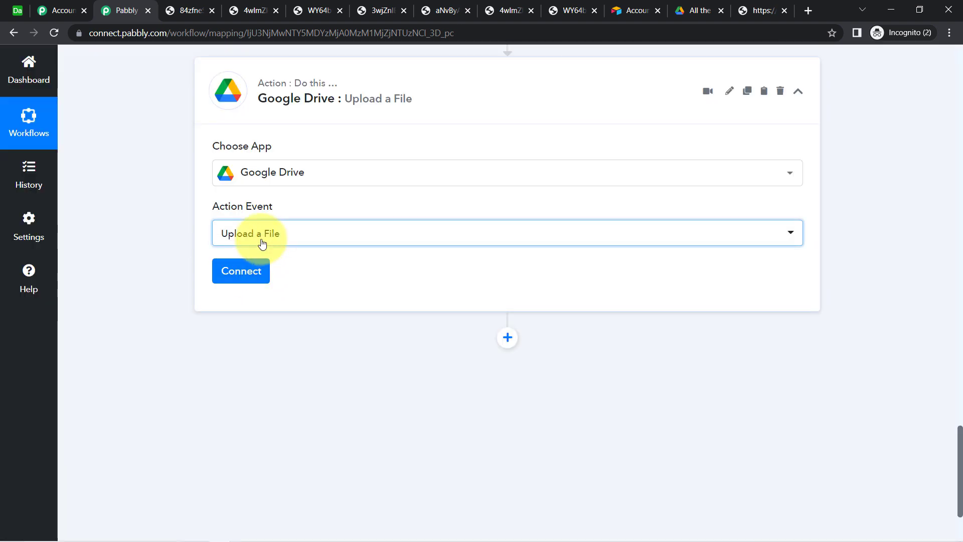
left_click_drag(801, 294, 800, 307)
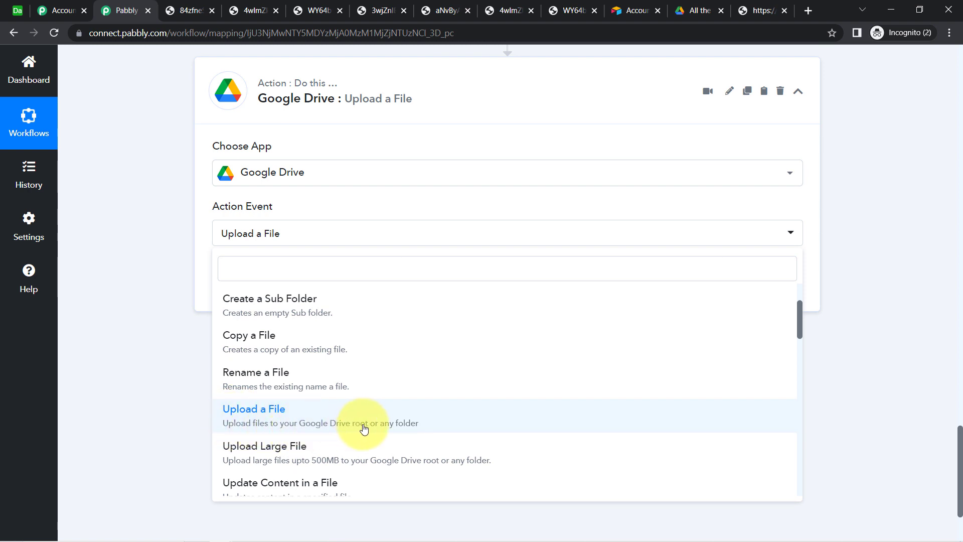
left_click(409, 427)
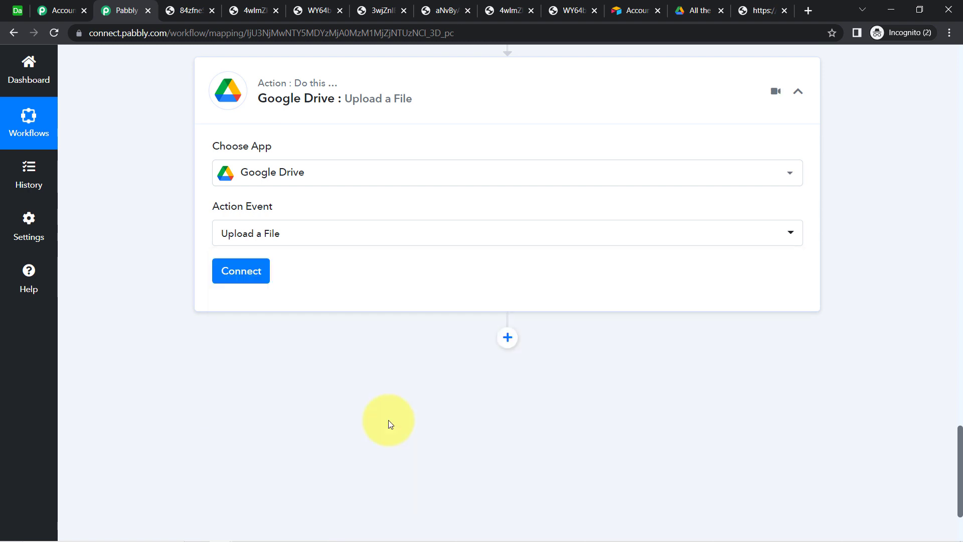
left_click(230, 282)
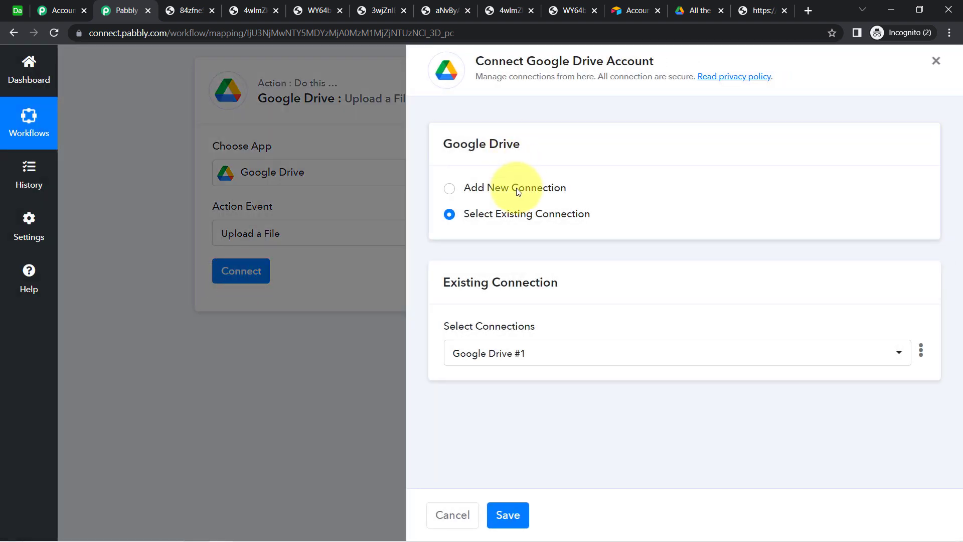
Connect the Google Drive step using the existing Google Drive #1 connection and save.
left_click(516, 189)
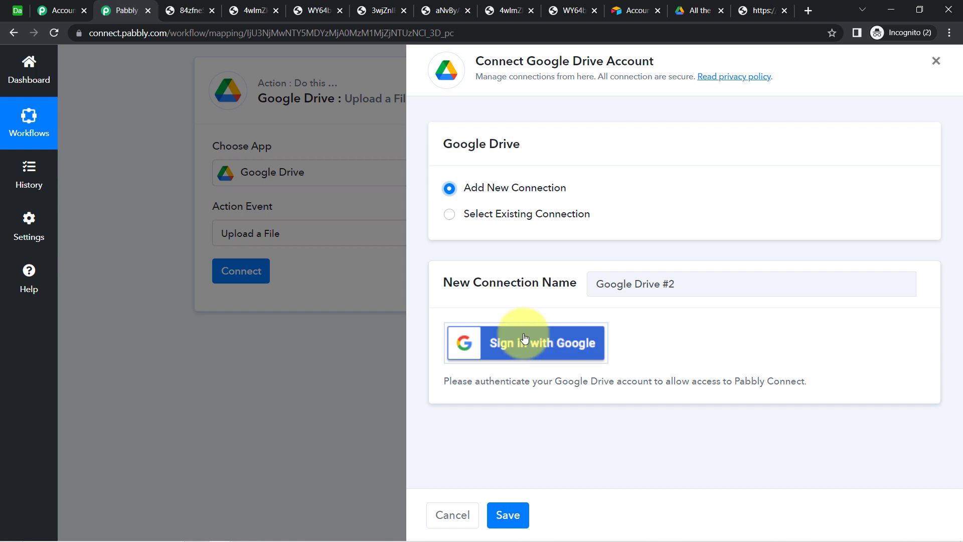
left_click(498, 219)
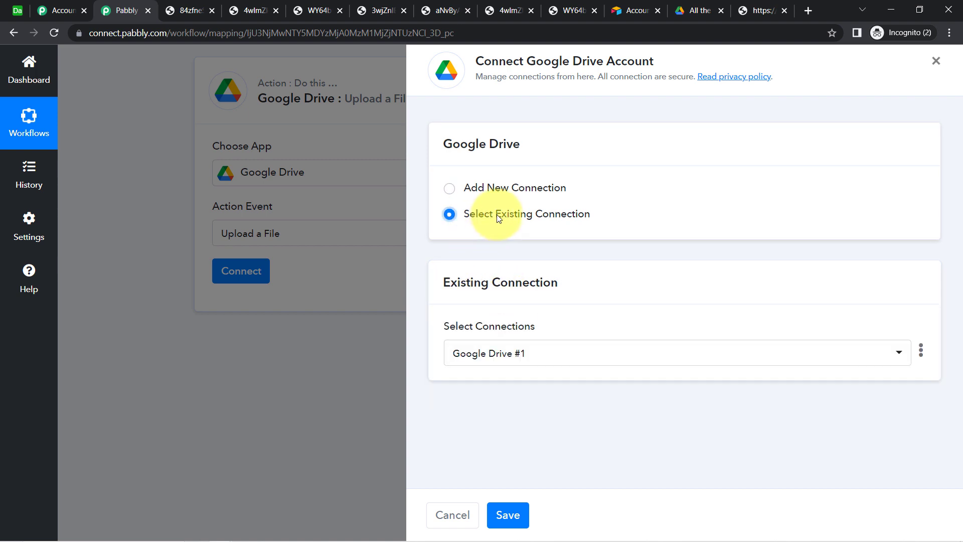
left_click(504, 515)
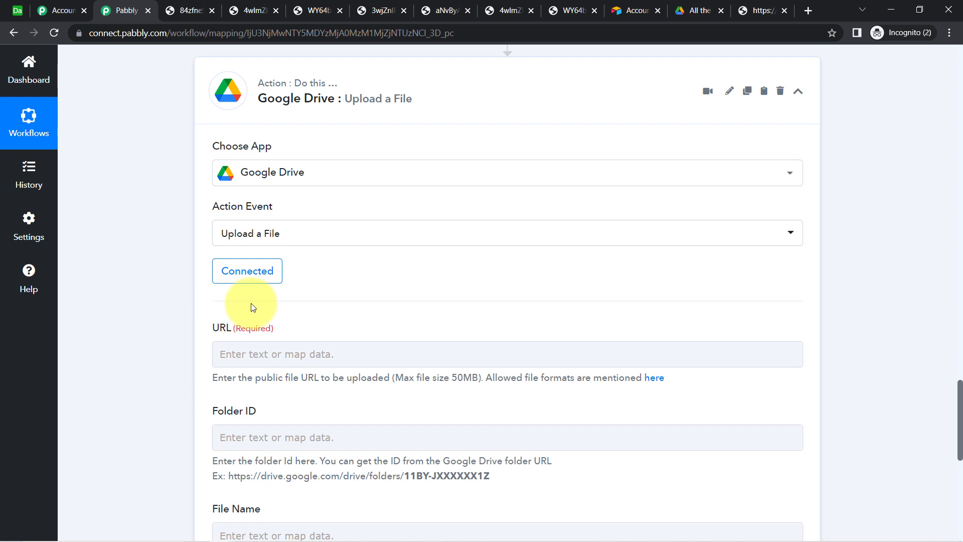
Review the URL field's public file URL and 50MB limit notes against the Iterator's Url.
left_click_drag(959, 426, 961, 446)
left_click_drag(214, 209, 253, 221)
left_click_drag(214, 262, 367, 265)
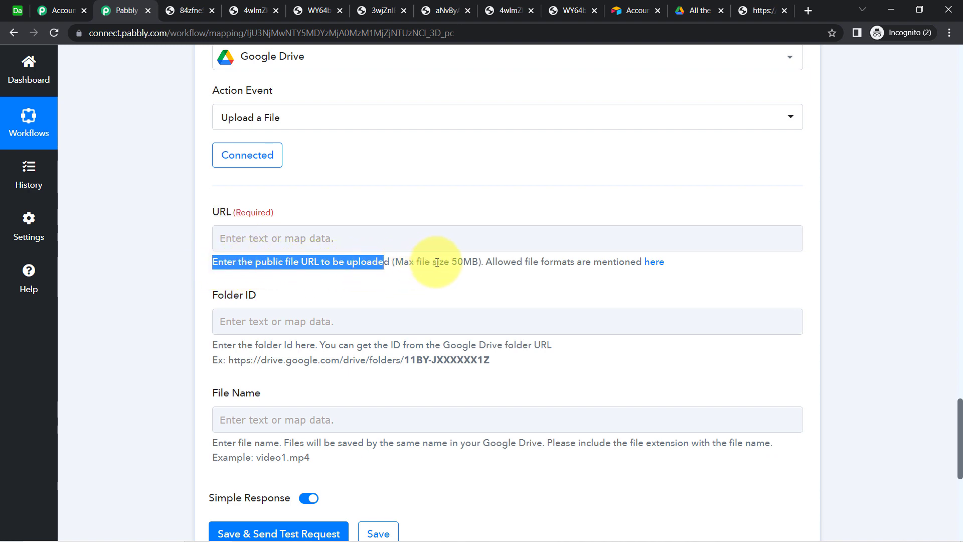
left_click_drag(450, 264, 612, 270)
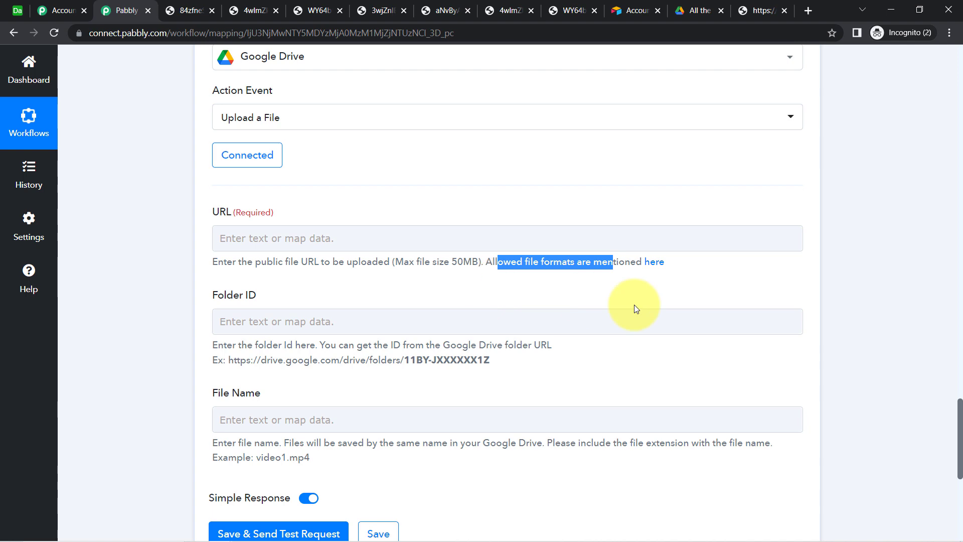
left_click_drag(959, 435, 955, 327)
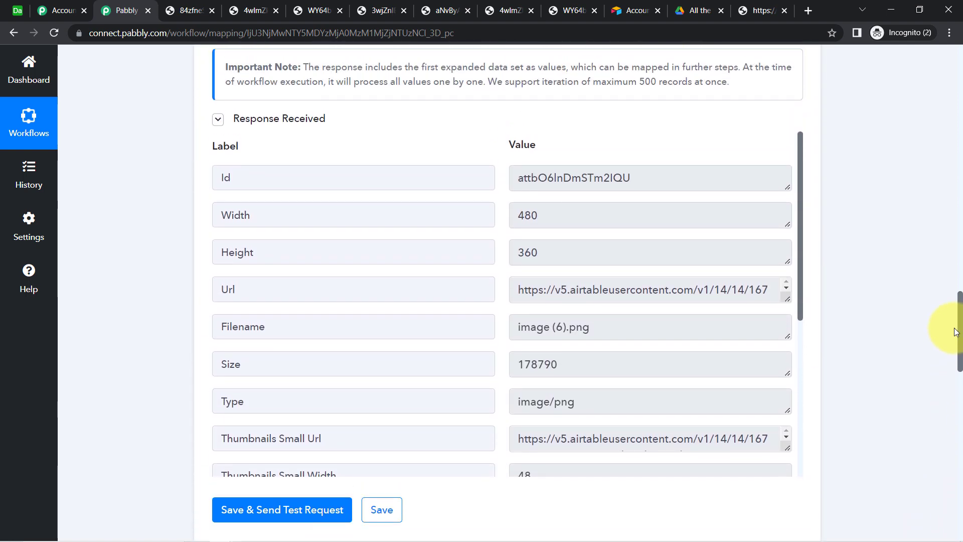
double_click(304, 299)
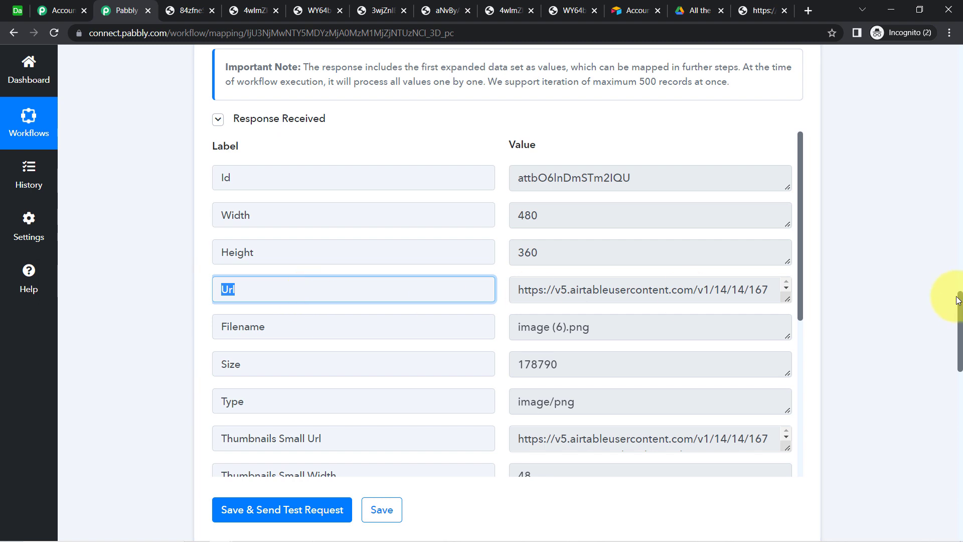
left_click_drag(960, 310, 961, 437)
Map the URL field to '2. Url' from the Iterator by Pabbly step.
left_click(238, 125)
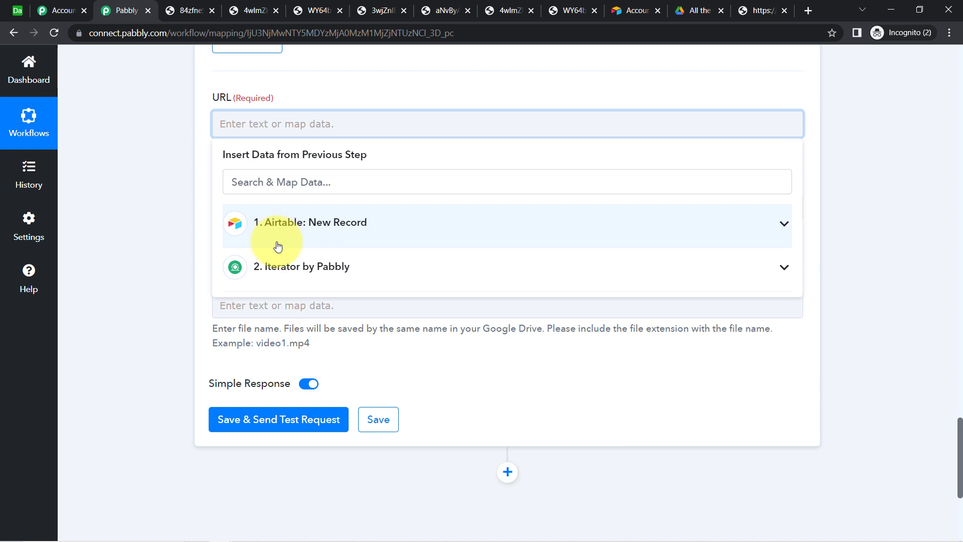
left_click(273, 265)
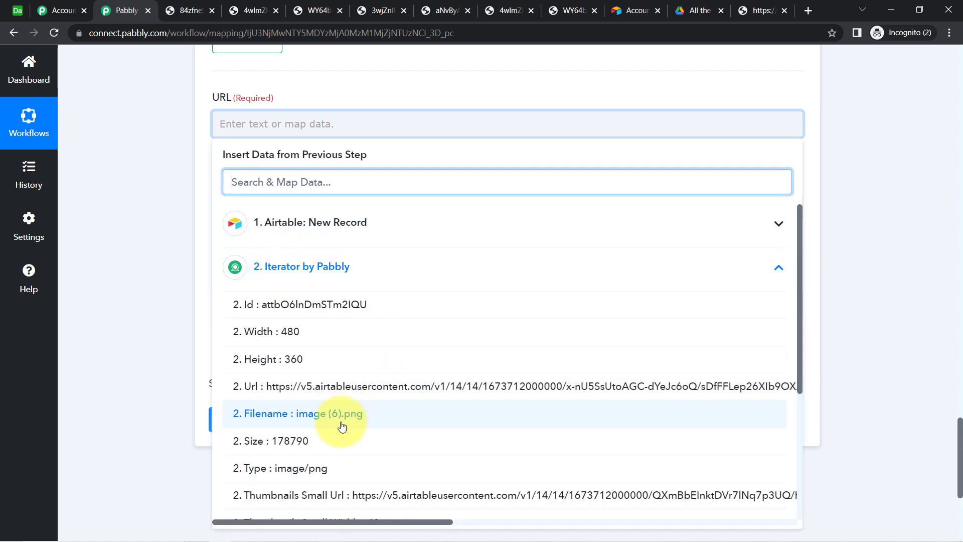
left_click(370, 391)
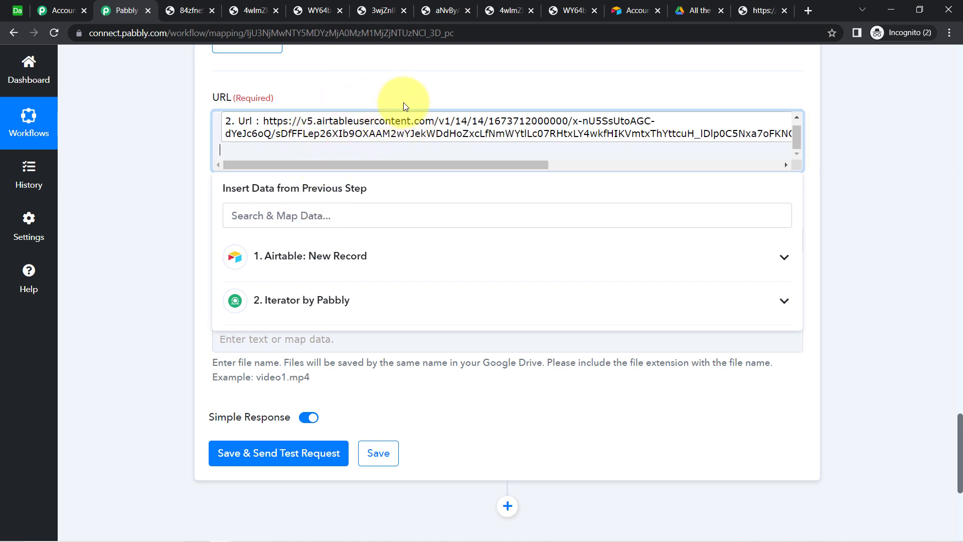
left_click(155, 155)
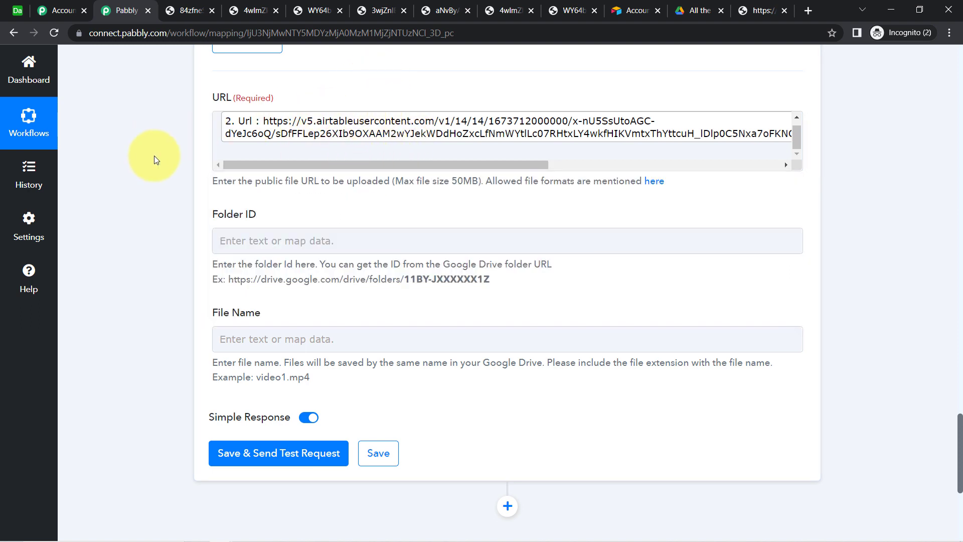
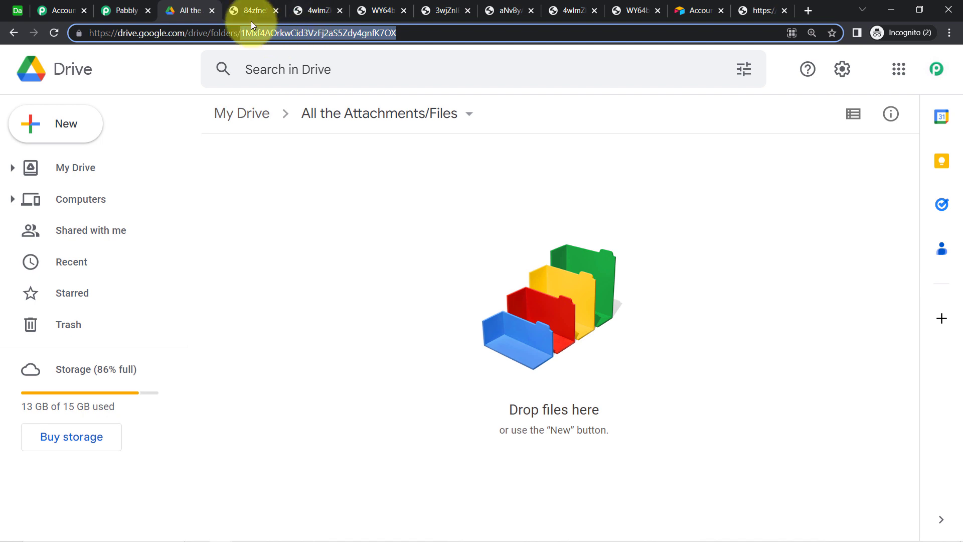
Paste the copied folder ID into the upload step's Folder ID field.
left_click(122, 10)
left_click(235, 240)
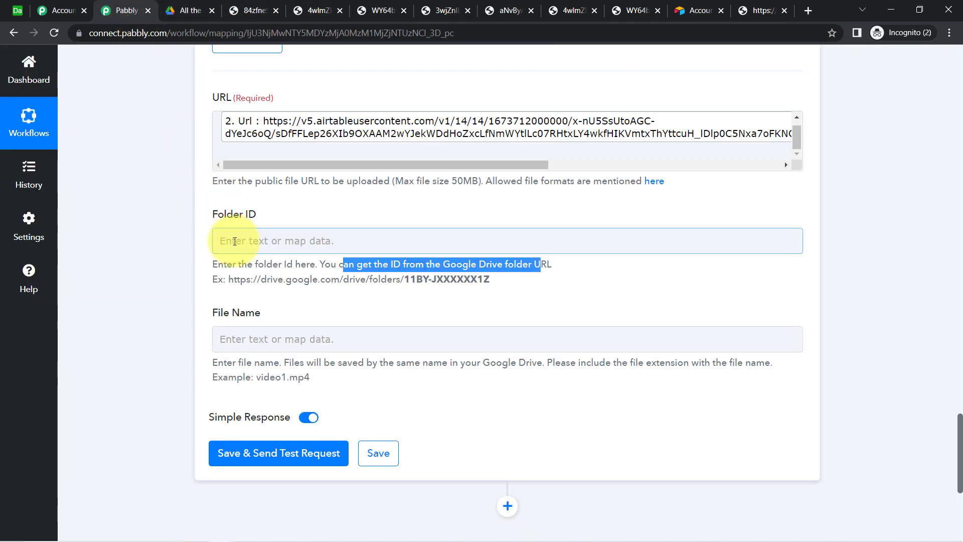
left_click(187, 273)
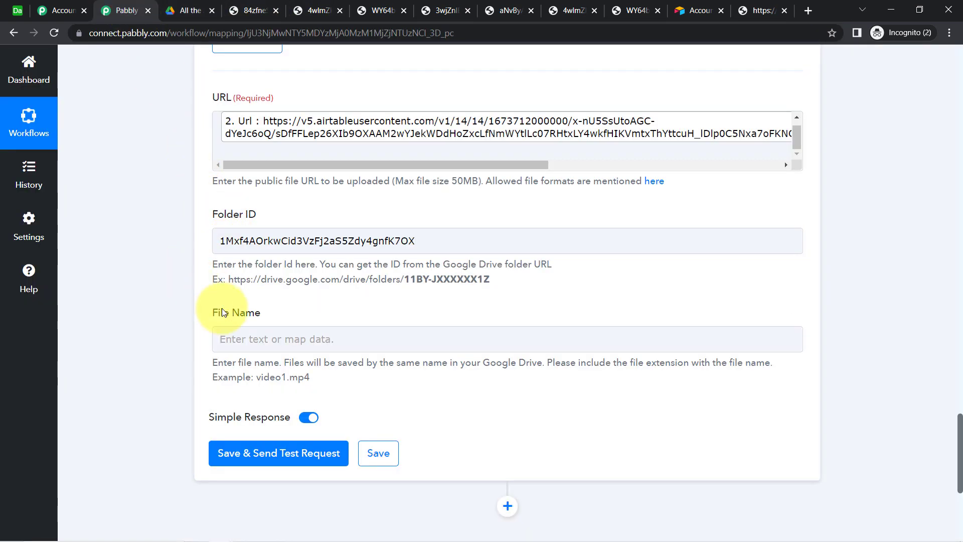
left_click_drag(222, 312, 252, 313)
left_click(189, 339)
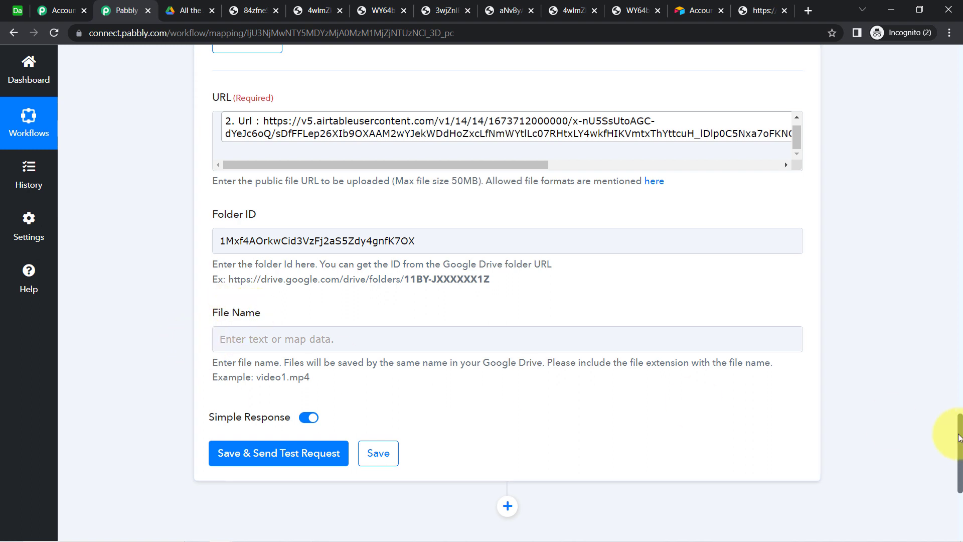
Highlight the File Name hints about saved names, file extensions and the example name.
scroll(954, 439, "down", 2)
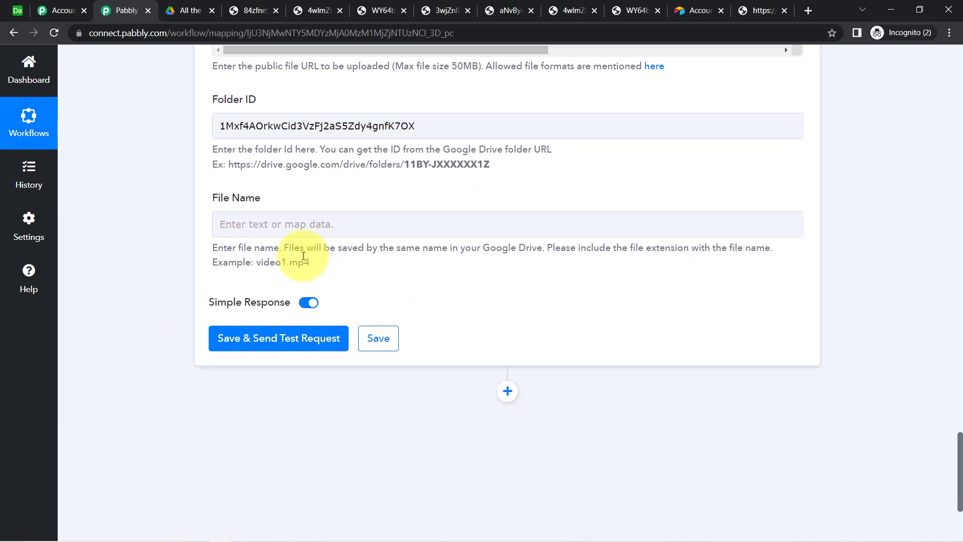
left_click_drag(300, 248, 463, 248)
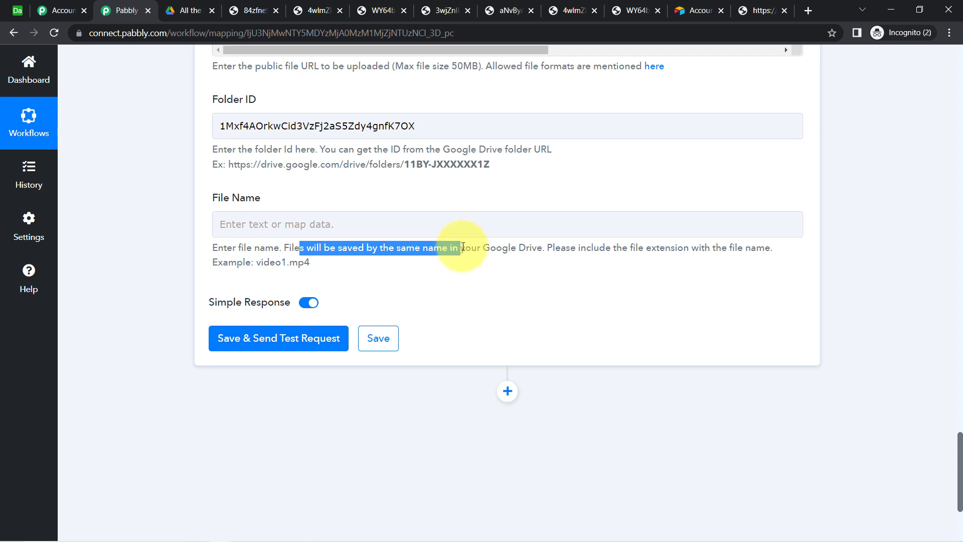
left_click_drag(577, 248, 752, 248)
left_click_drag(228, 262, 282, 258)
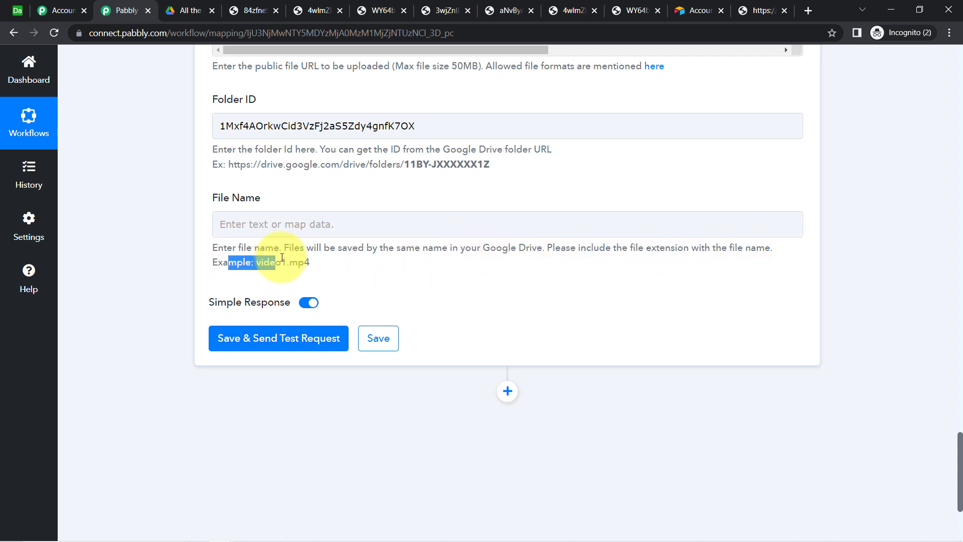
Map File Name to the Filename field from 2. Iterator by Pabbly.
left_click(274, 229)
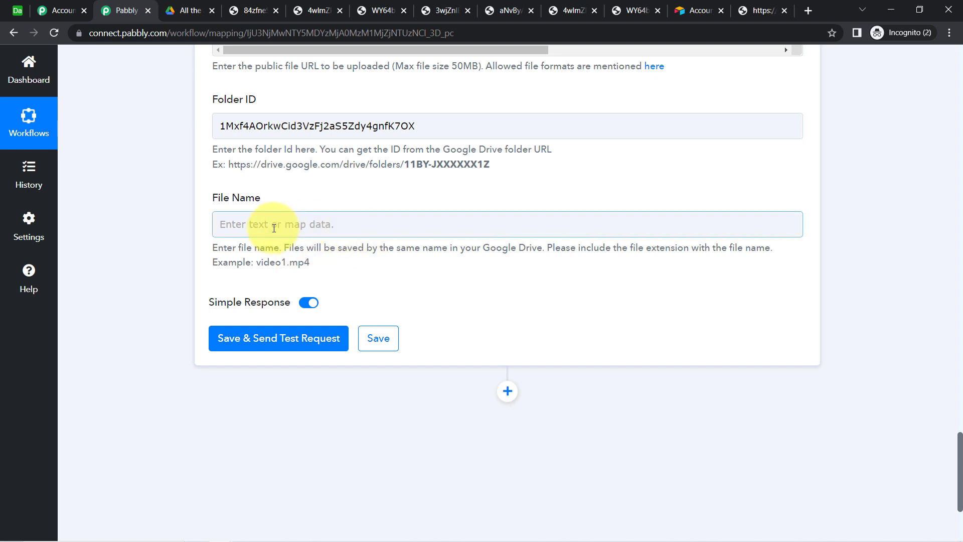
left_click(252, 224)
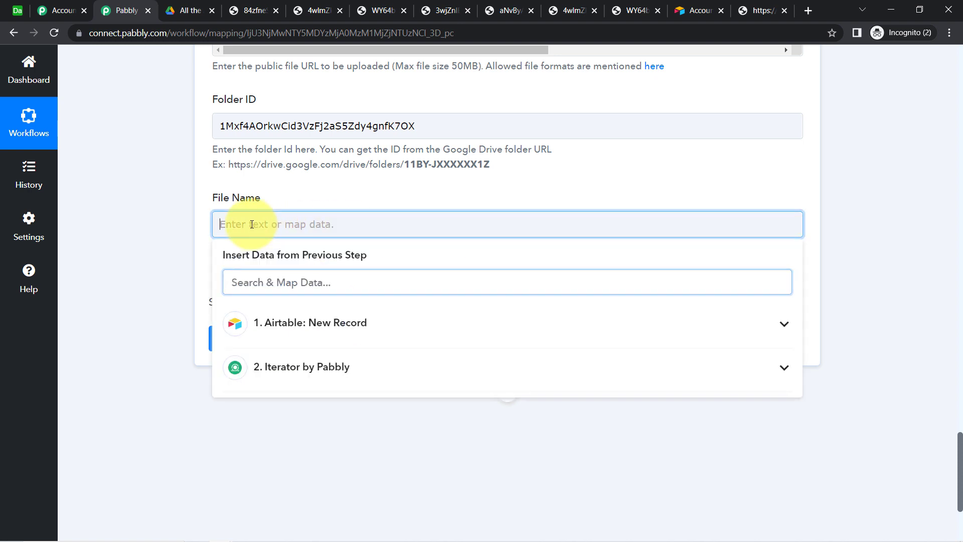
left_click(297, 367)
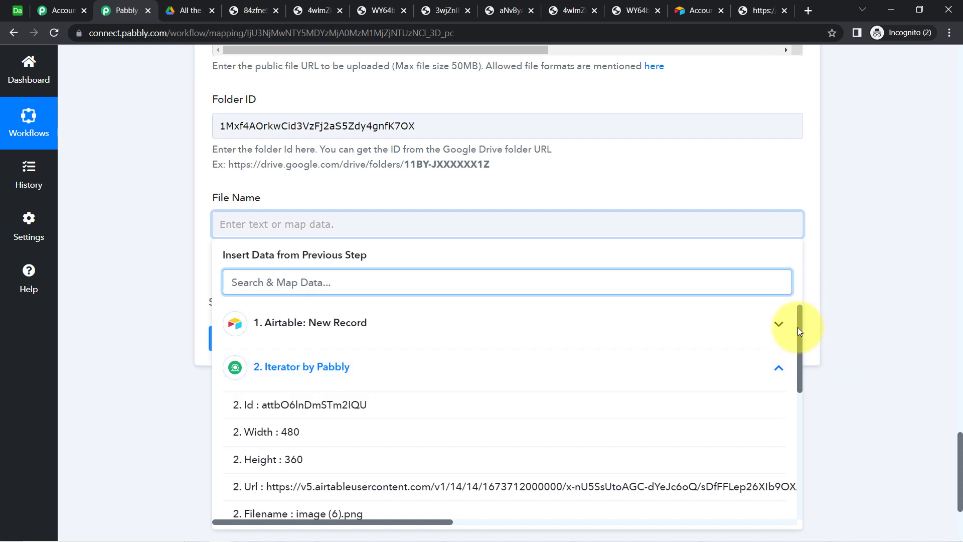
left_click_drag(799, 330, 796, 394)
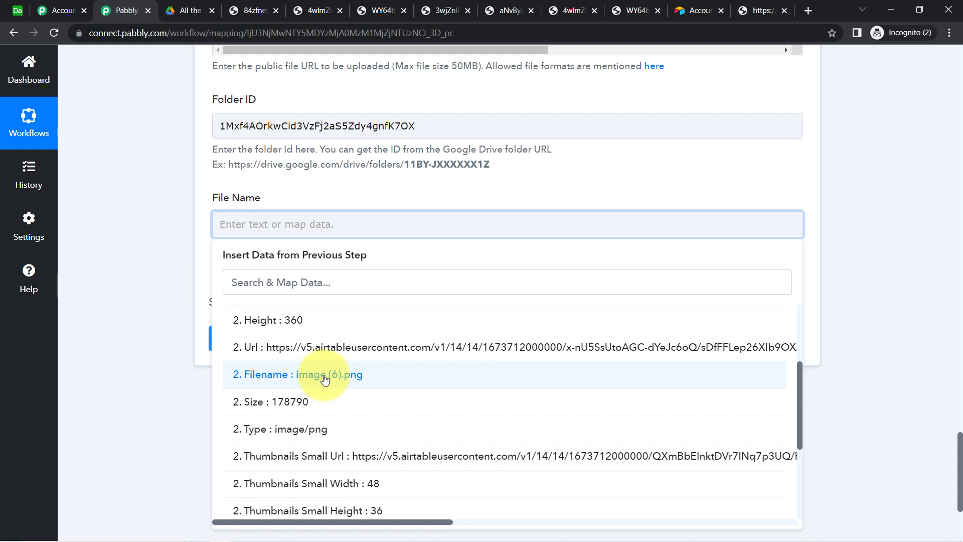
left_click(340, 376)
left_click(182, 246)
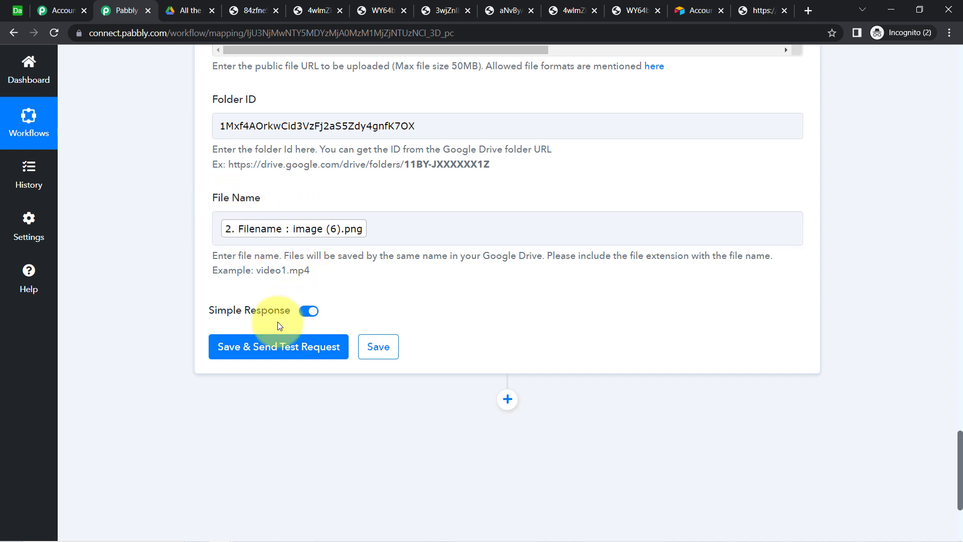
left_click(186, 14)
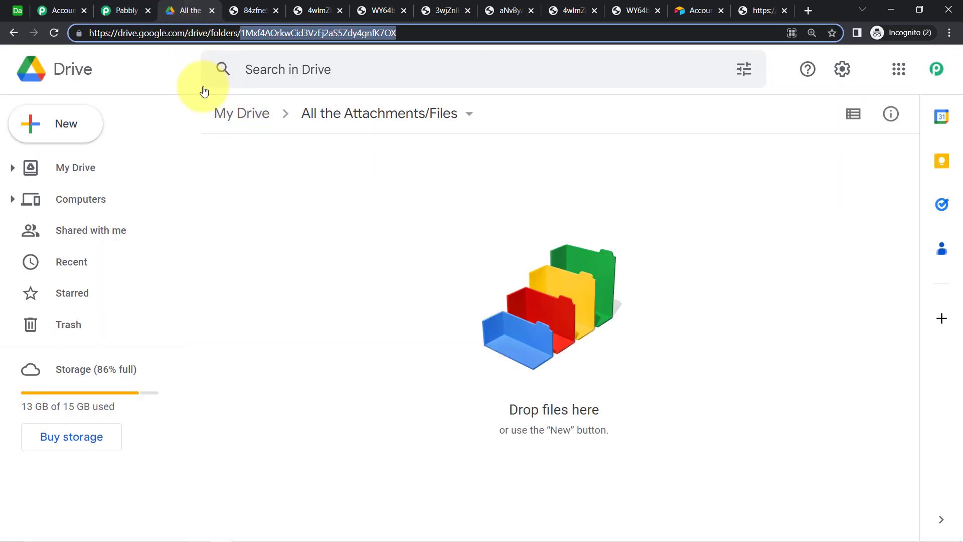
Close all browser tabs to the right of the Google Drive tab.
right_click(180, 7)
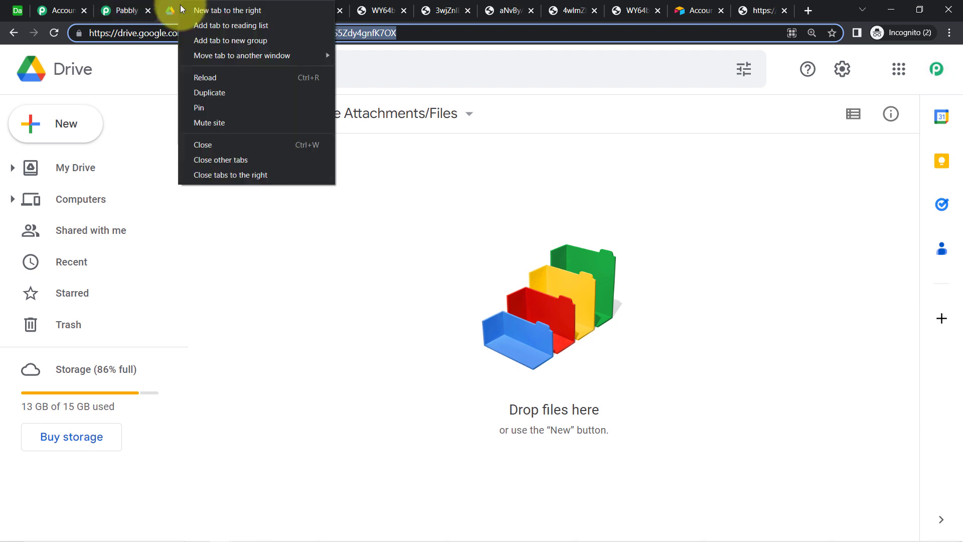
left_click(207, 174)
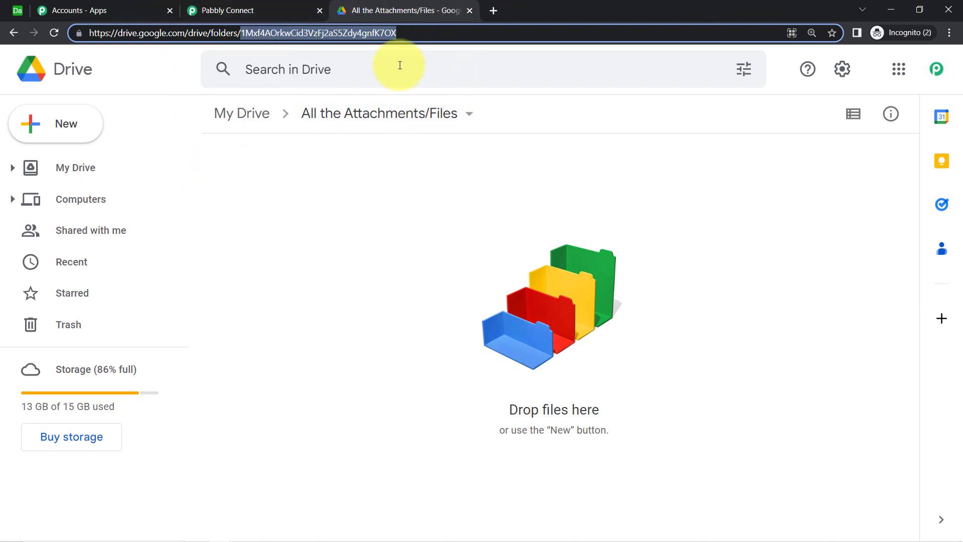
left_click(271, 7)
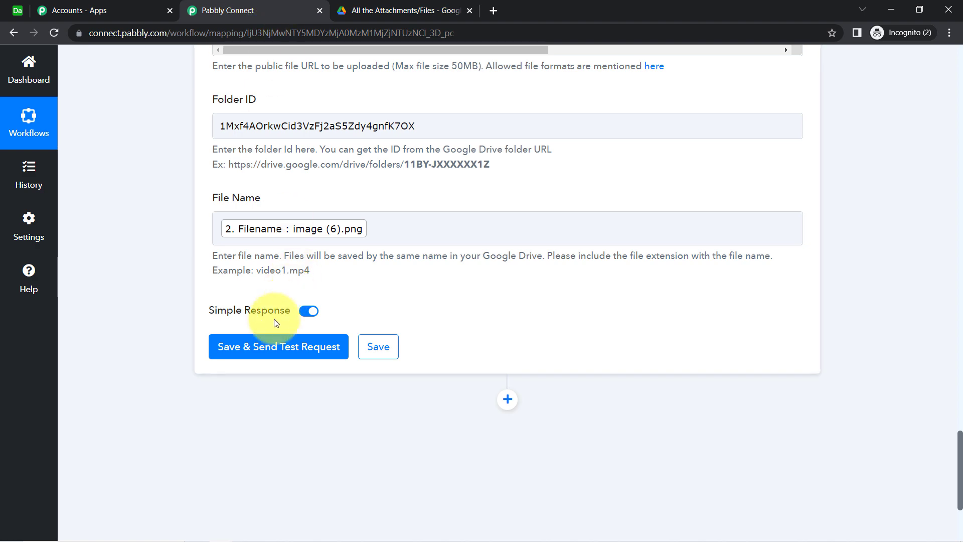
Save and test the upload step, confirming image (6).png appears in All the Attachments/Files.
left_click(273, 347)
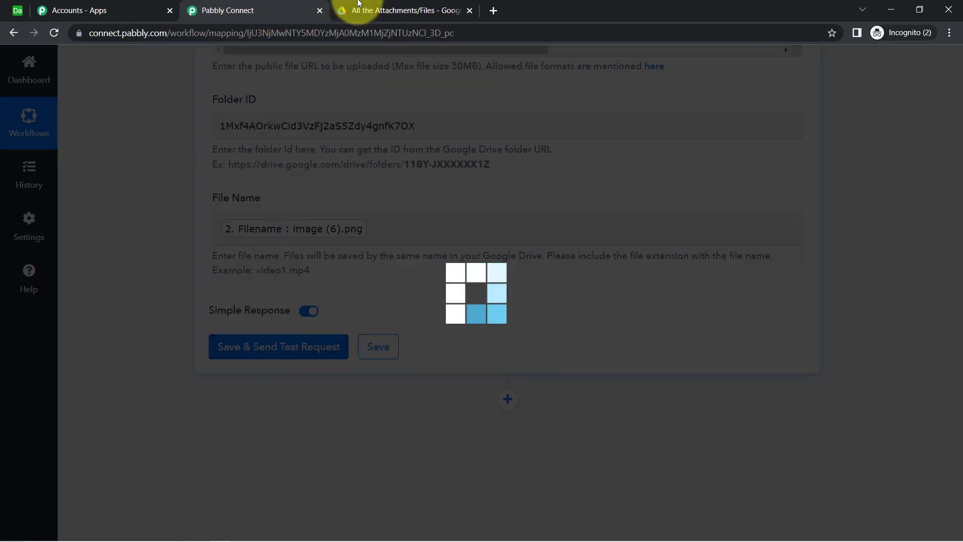
left_click(346, 11)
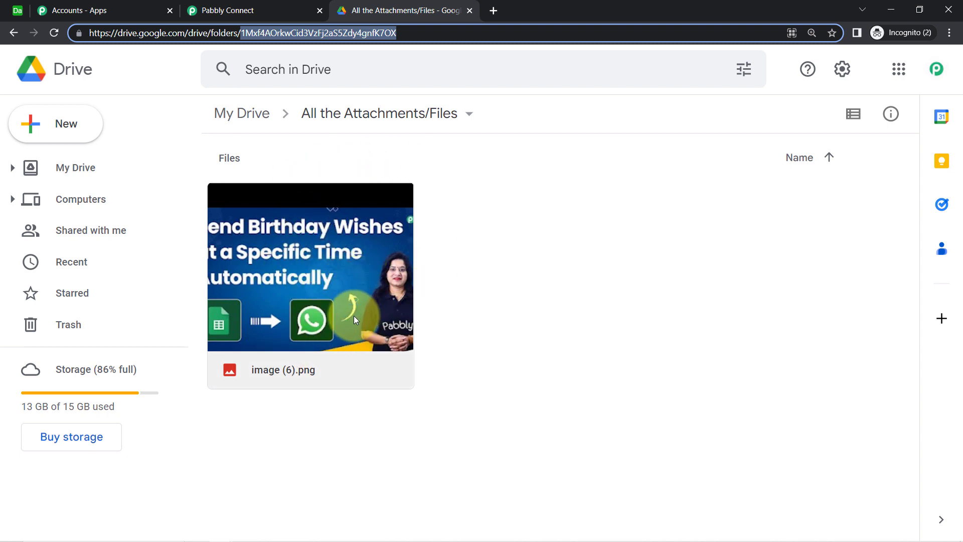
left_click(276, 10)
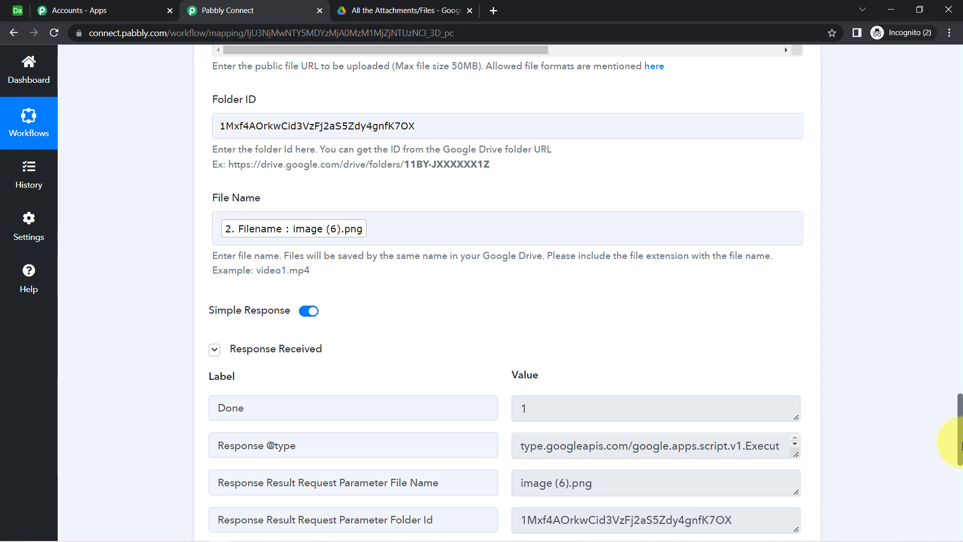
left_click_drag(961, 444, 960, 80)
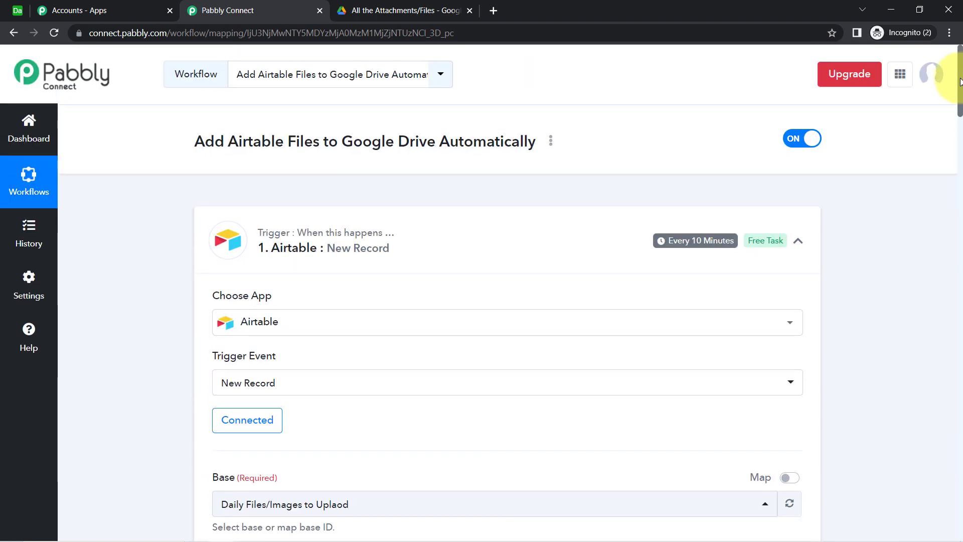
mouse_move(681, 241)
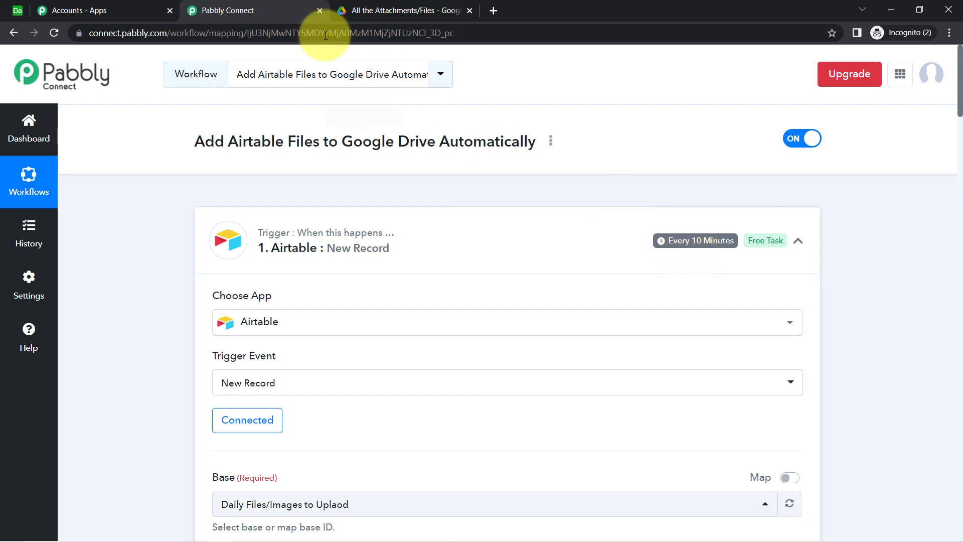
left_click(395, 4)
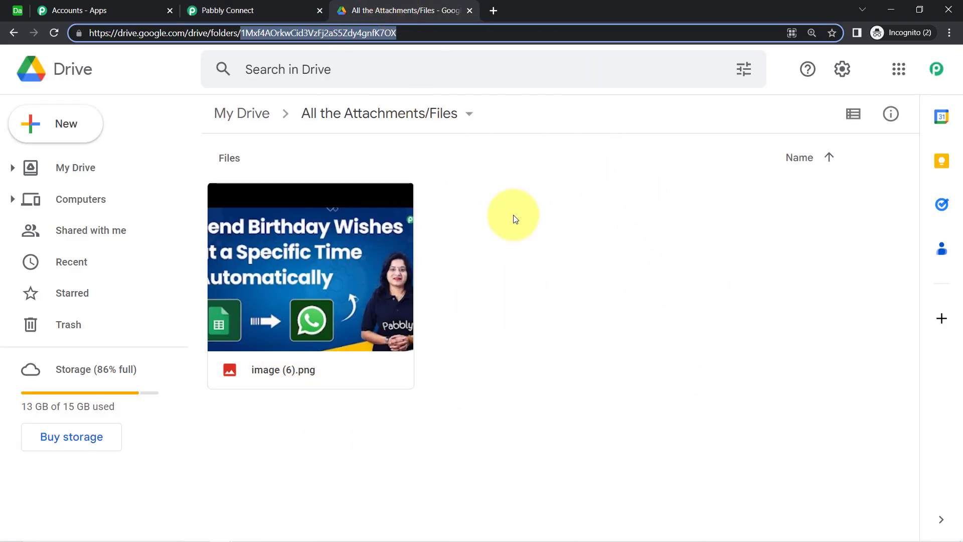
left_click(215, 2)
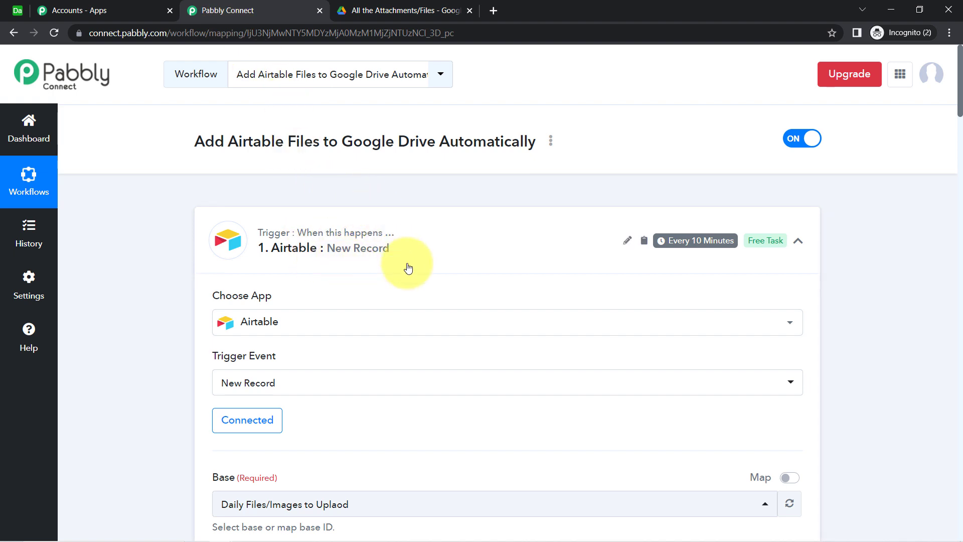
left_click(17, 10)
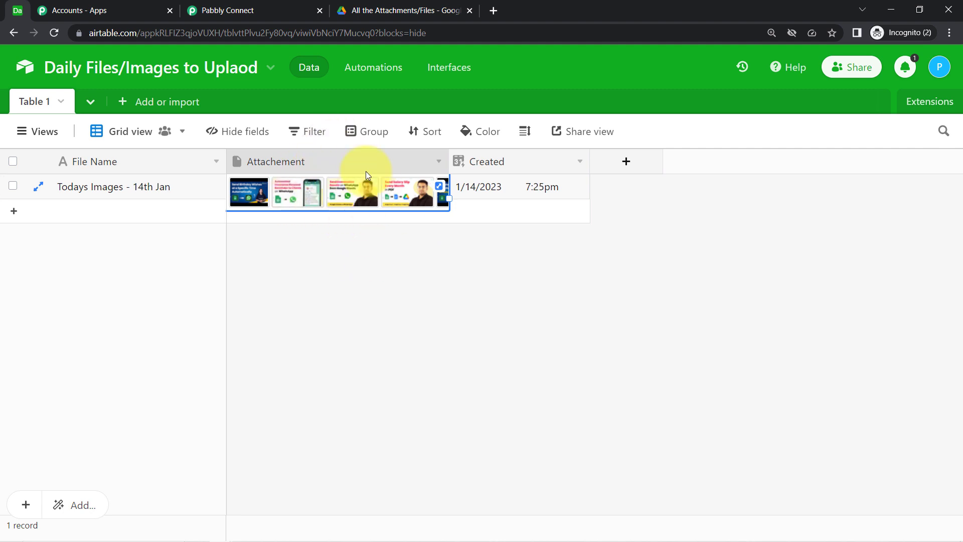
left_click(347, 10)
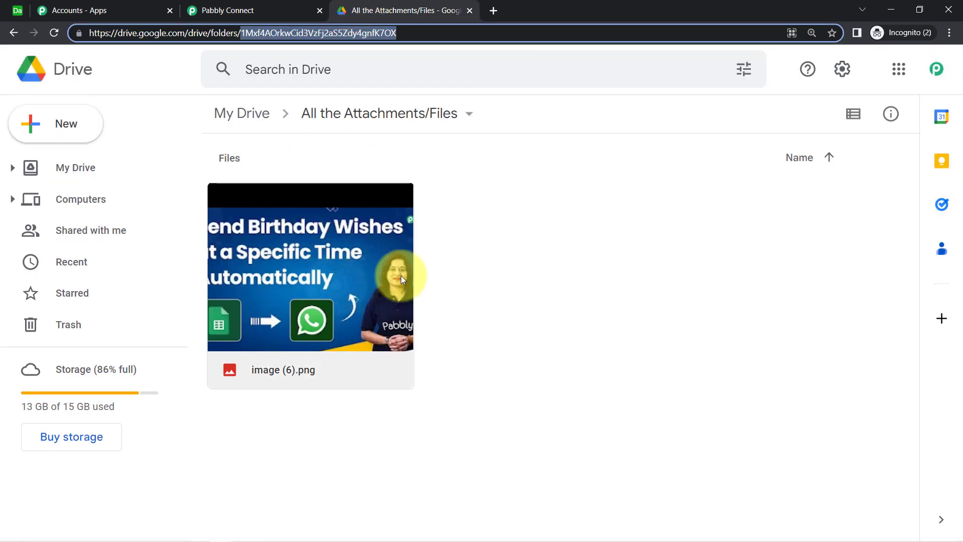
left_click(17, 10)
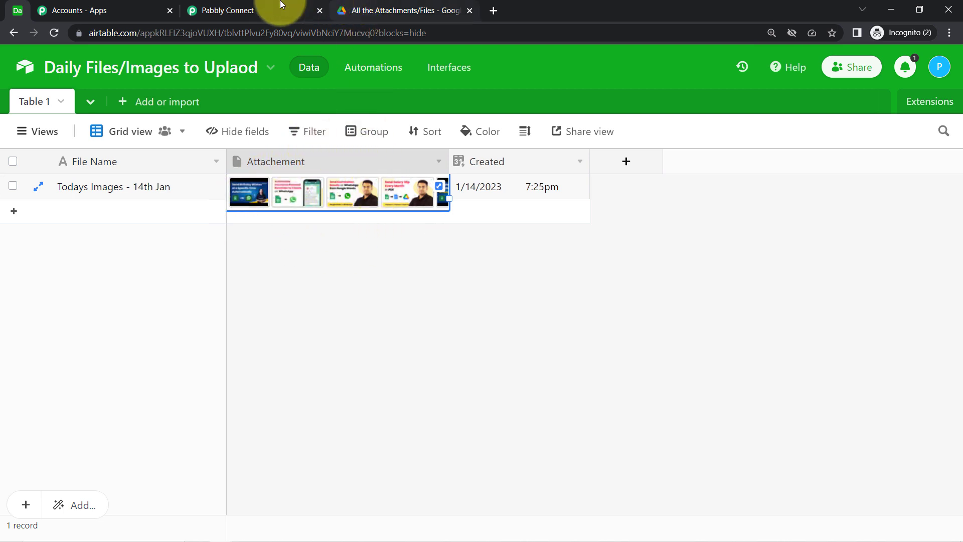
left_click(381, 10)
left_click(242, 10)
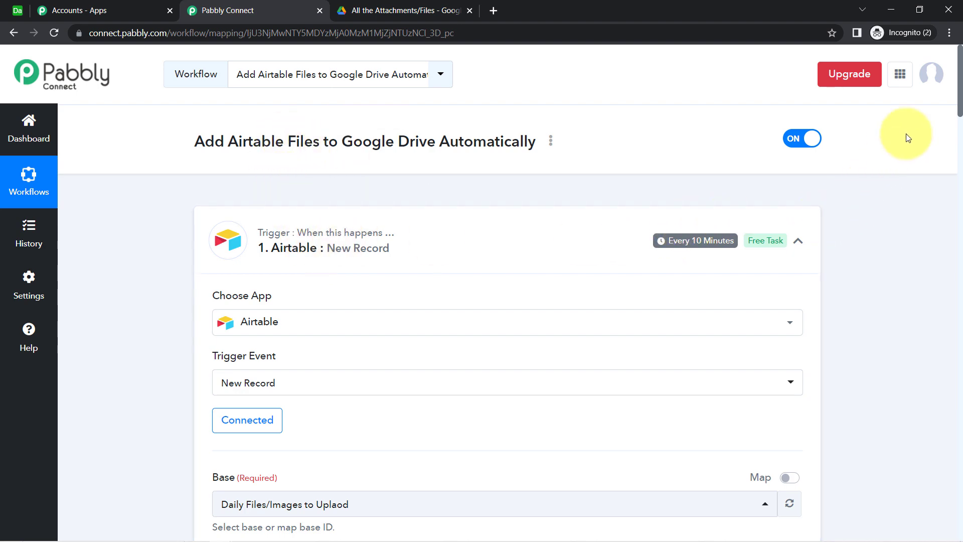
left_click_drag(956, 114, 952, 392)
scroll(952, 392, "down", 3)
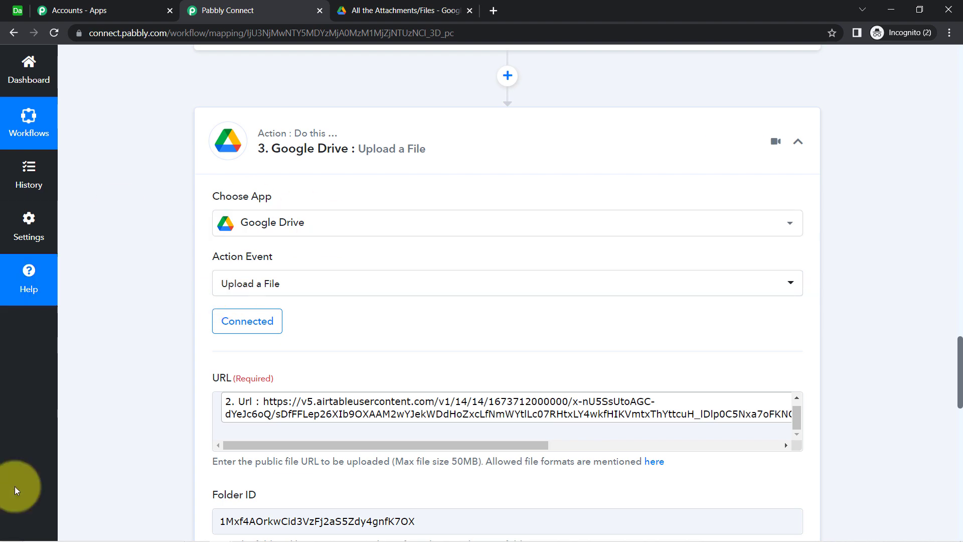
left_click(17, 15)
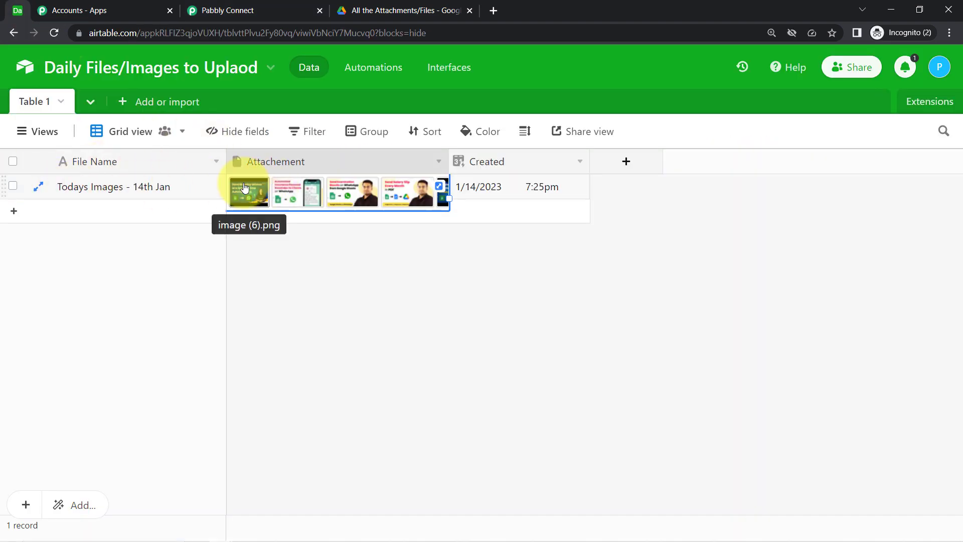
left_click(236, 10)
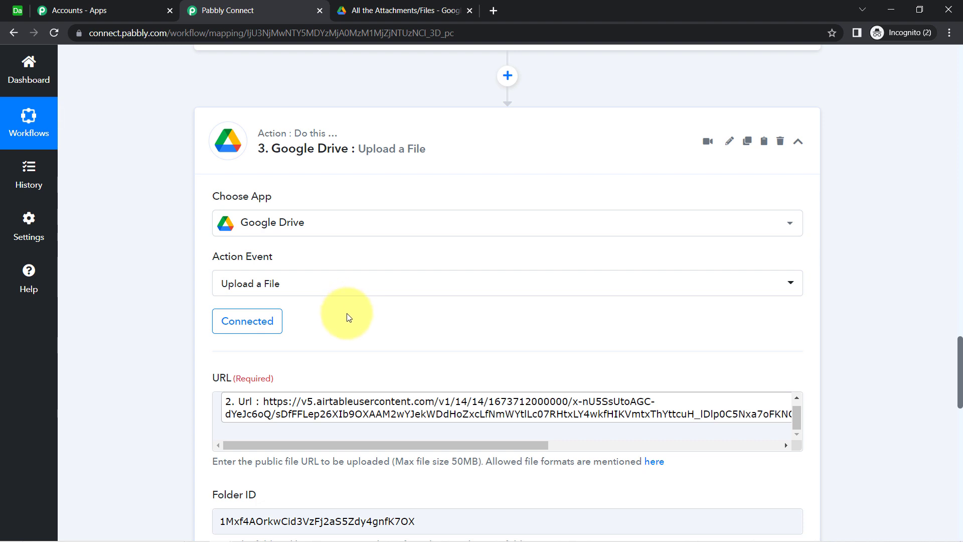
Insert a Google Drive step before Upload a File using the Create a Sub Folder action.
scroll(960, 385, "up", 3)
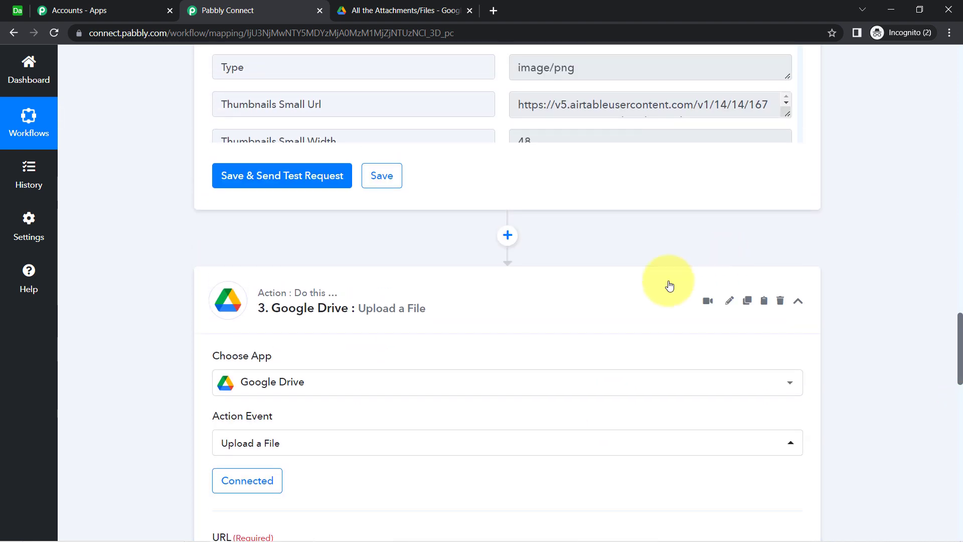
left_click(508, 236)
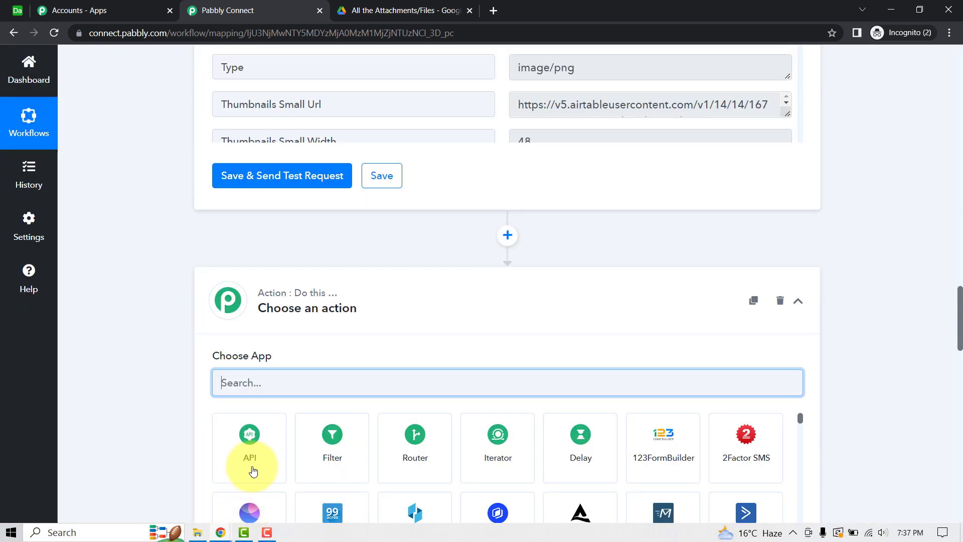
type("g")
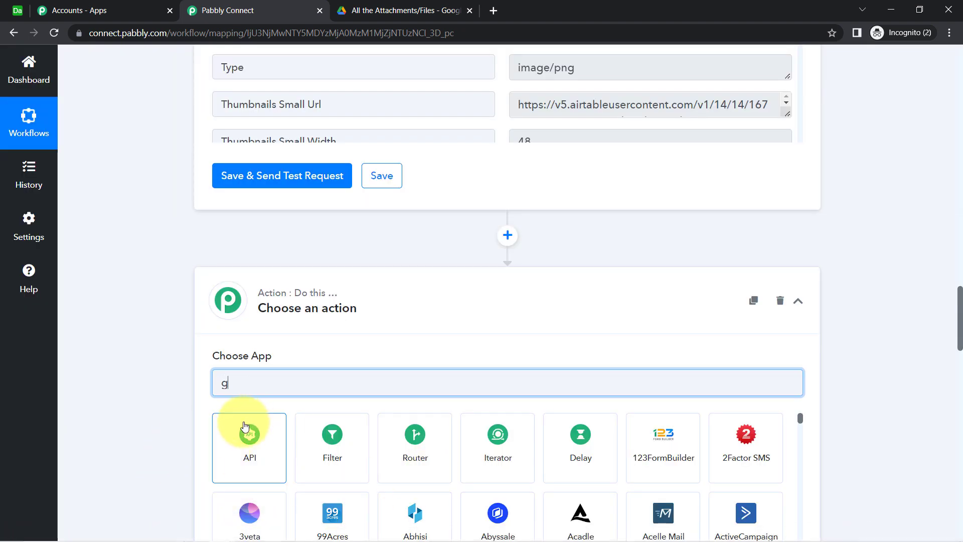
type("oogle dri")
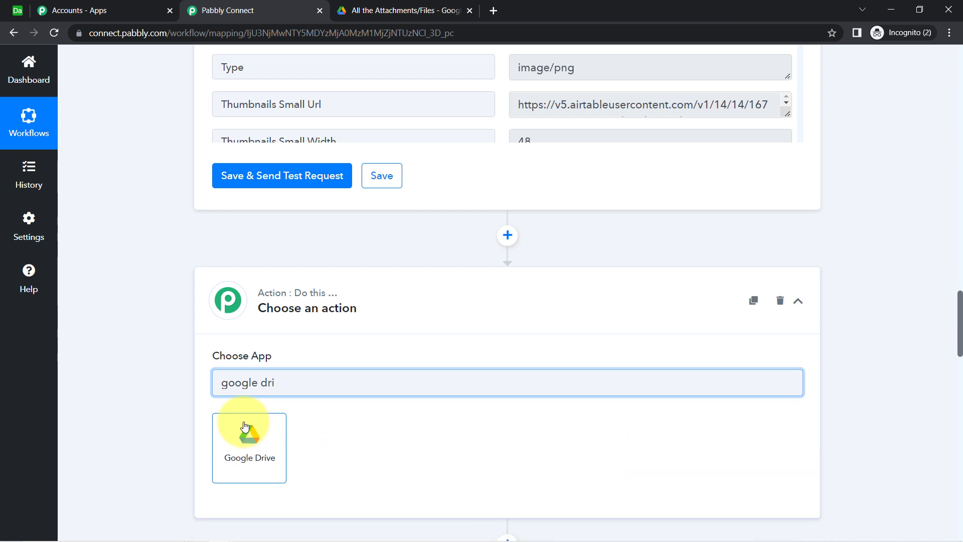
left_click(244, 434)
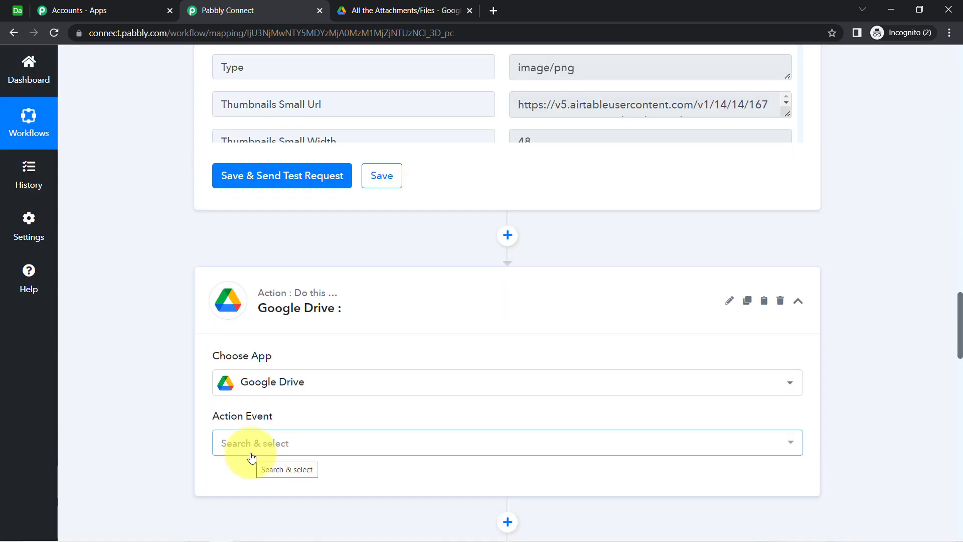
scroll(961, 337, "down", 4)
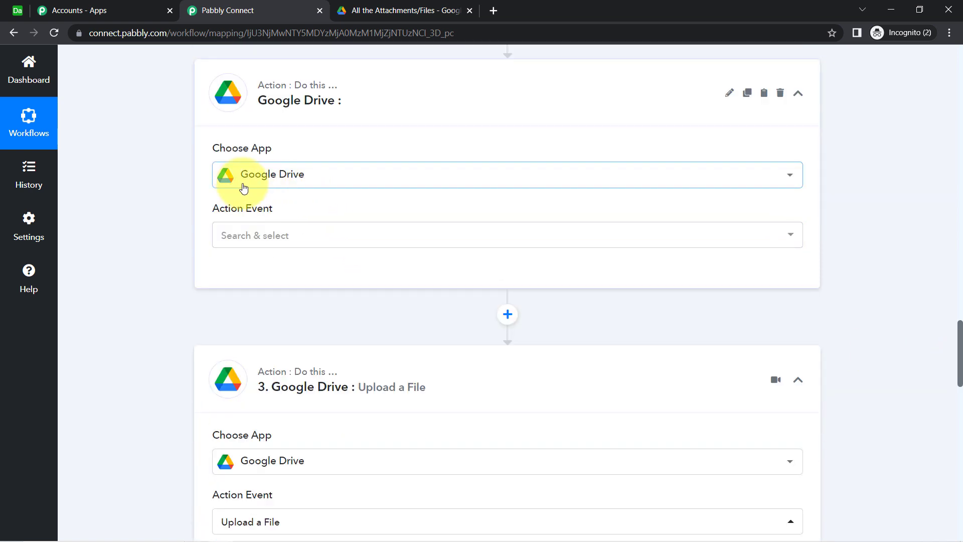
left_click(253, 243)
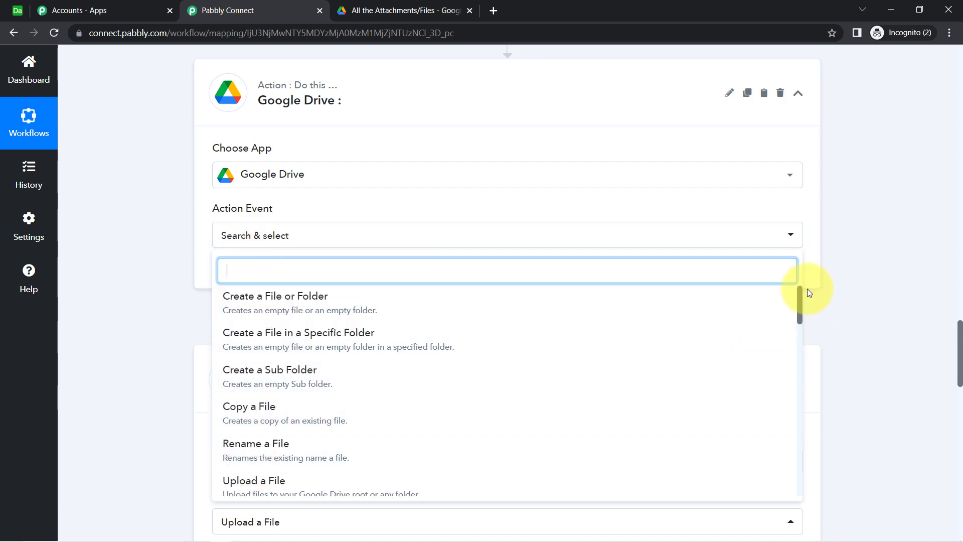
mouse_move(802, 294)
left_mouse_down()
mouse_move(797, 333)
mouse_move(800, 307)
left_mouse_up()
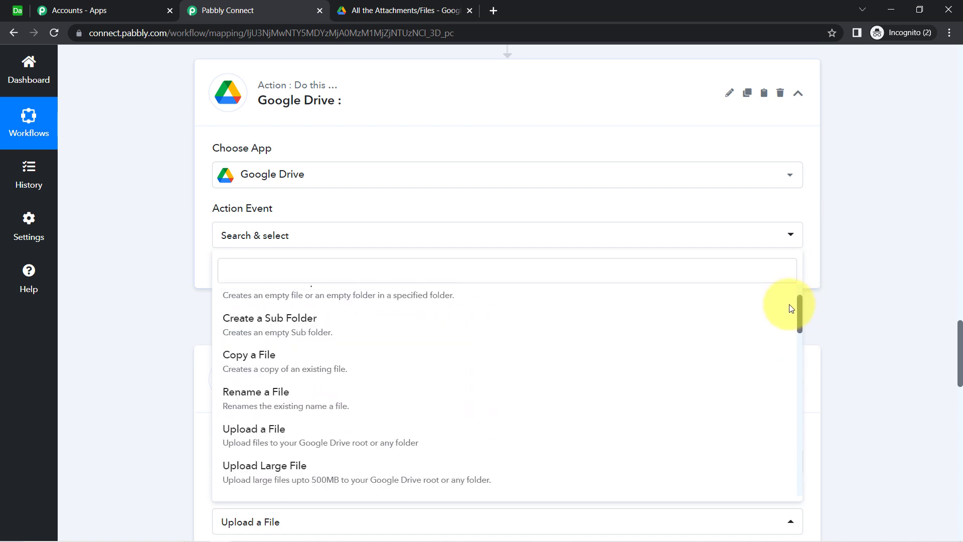
left_click(274, 325)
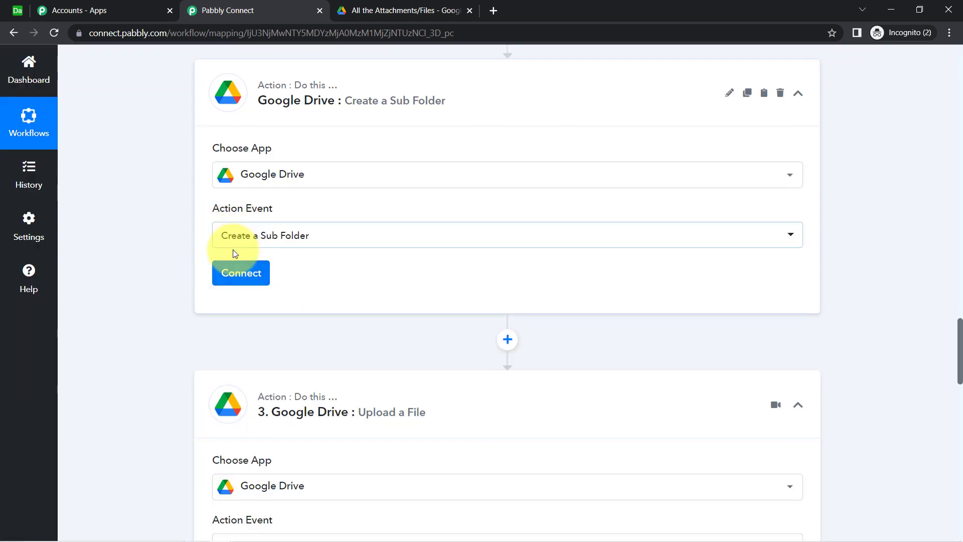
Connect the step with the existing Google Drive connection and check the All the Attachments/Files parent folder.
left_click(238, 271)
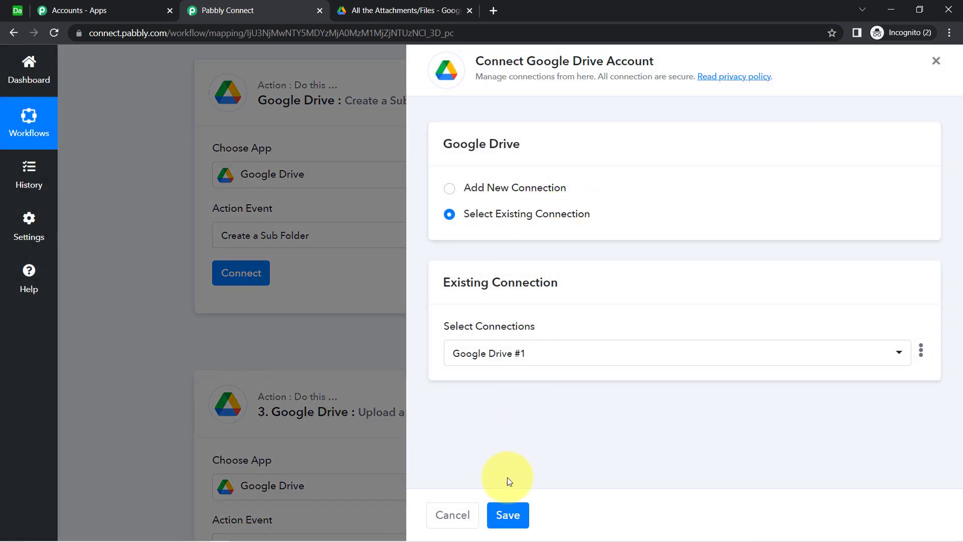
left_click(507, 514)
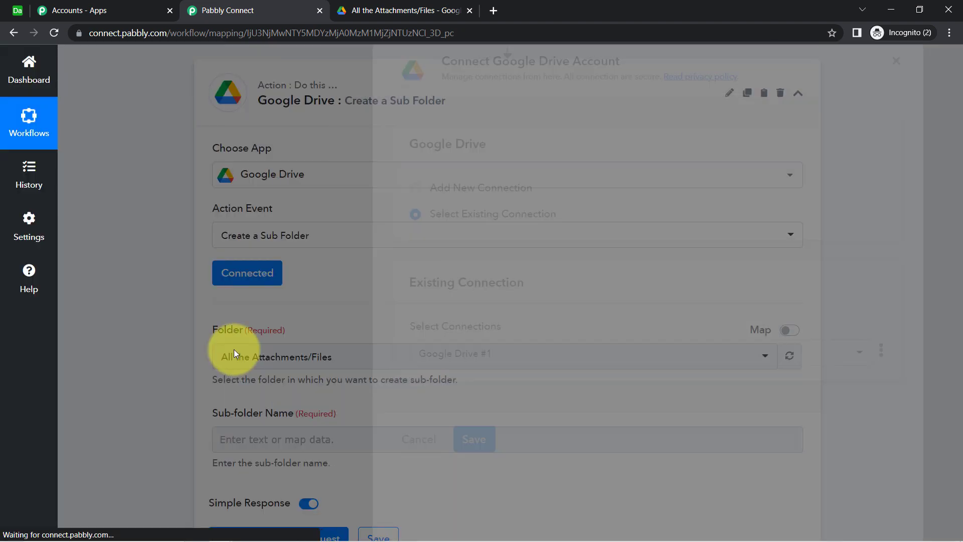
scroll(959, 351, "down", 3)
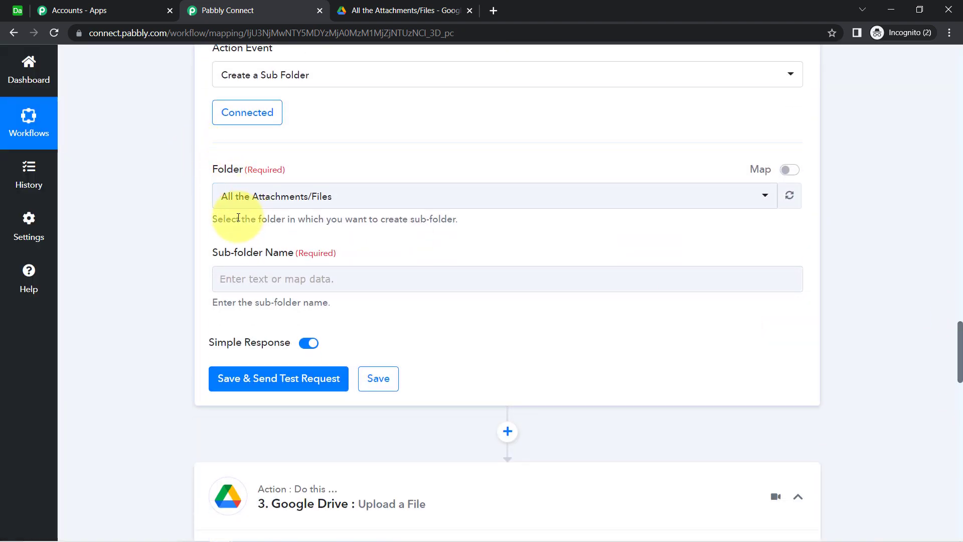
left_click_drag(236, 219, 441, 224)
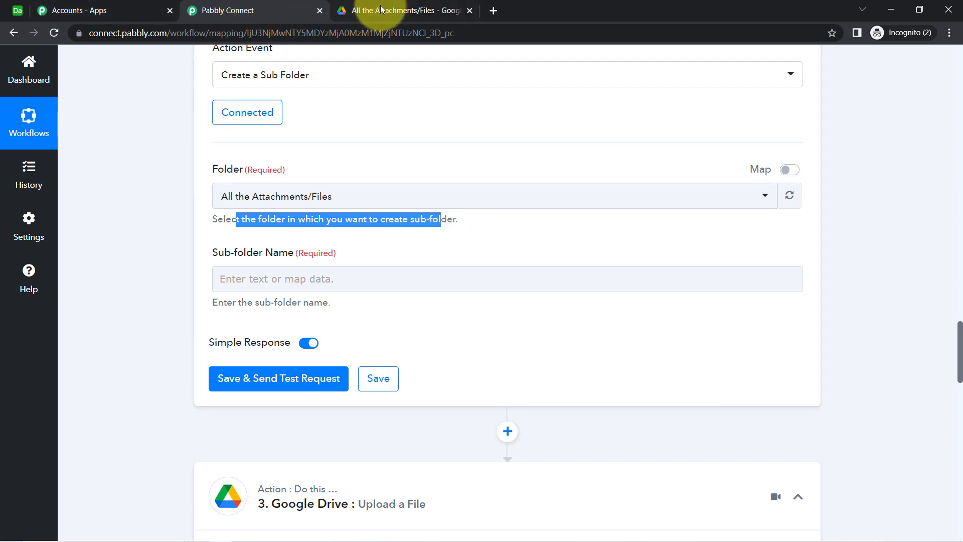
left_click(396, 11)
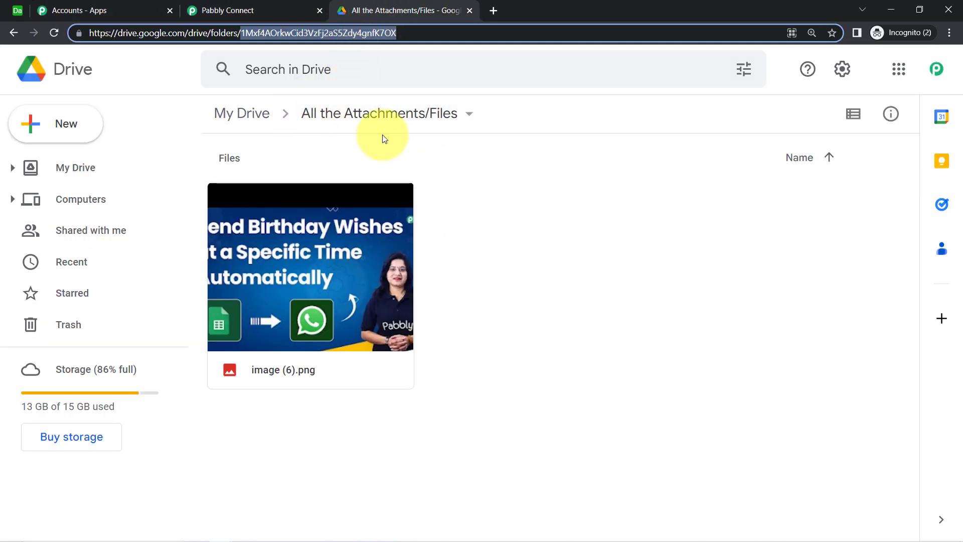
left_click(246, 10)
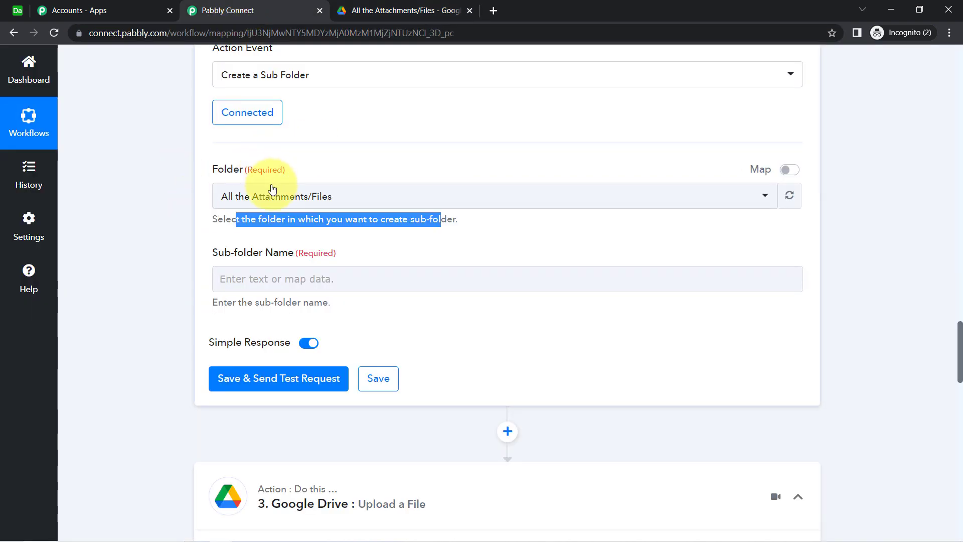
Name the sub-folder from the Airtable record's File Name, then save and send a test request.
left_click(246, 278)
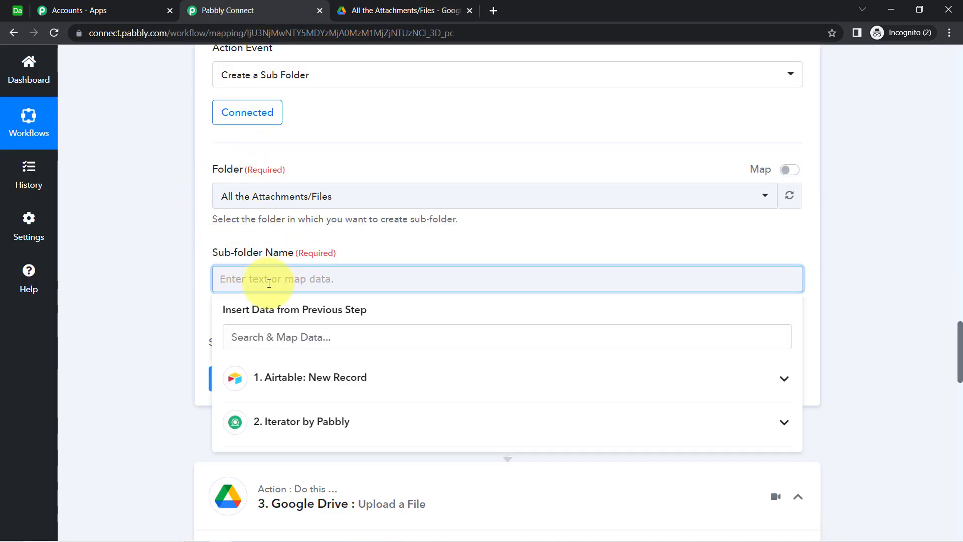
left_click(273, 391)
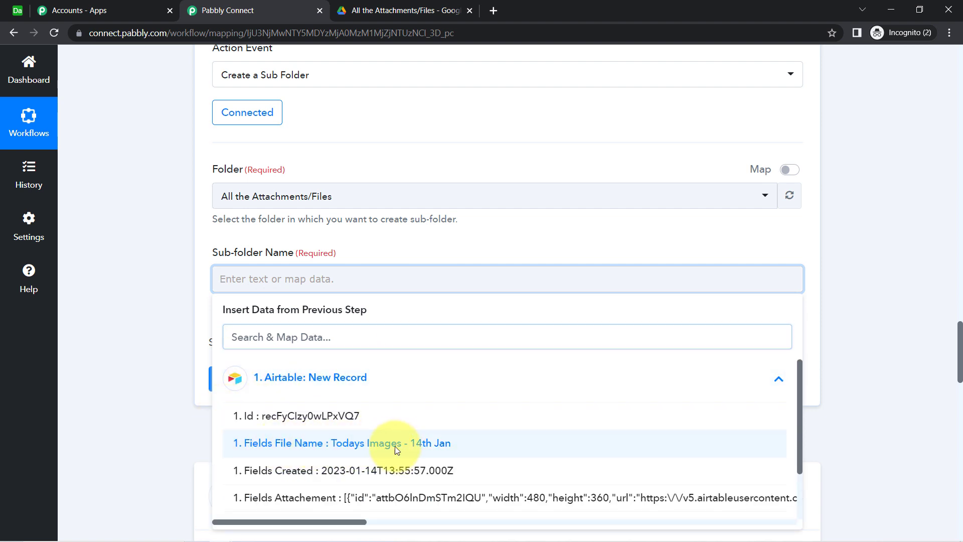
left_click(395, 446)
left_click(185, 354)
left_click(248, 396)
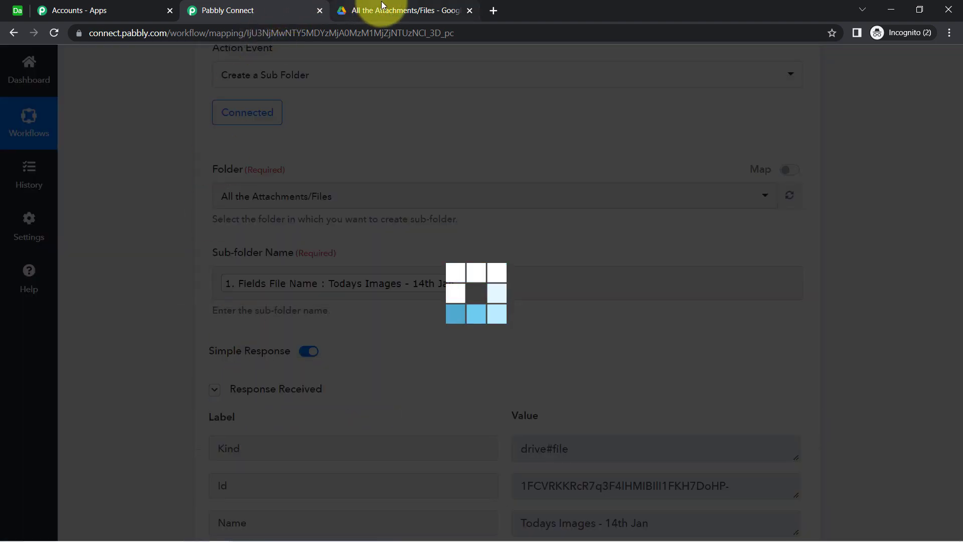
Check Drive for 'Todays Images - 14th Jan', then reload the workflow and scroll to steps 3 and 4.
left_click(351, 10)
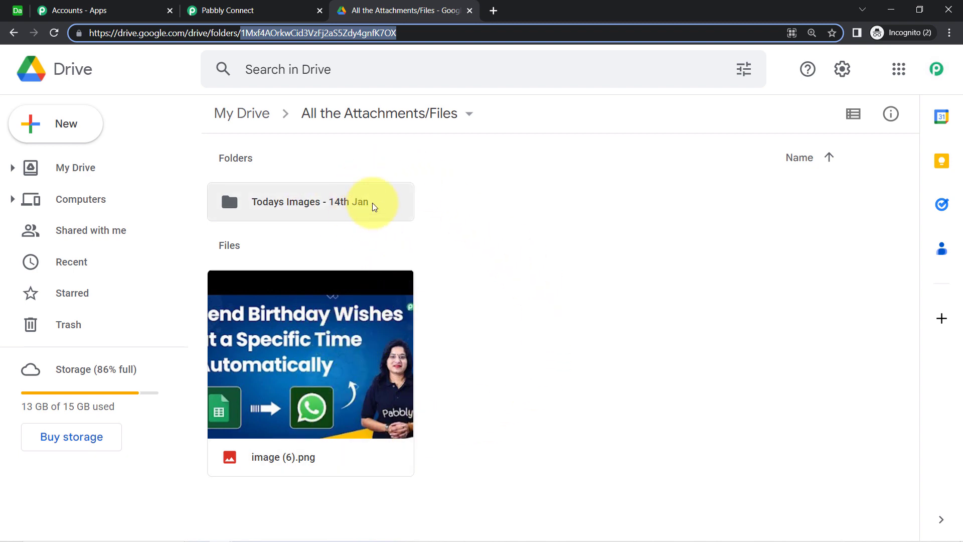
left_click(251, 10)
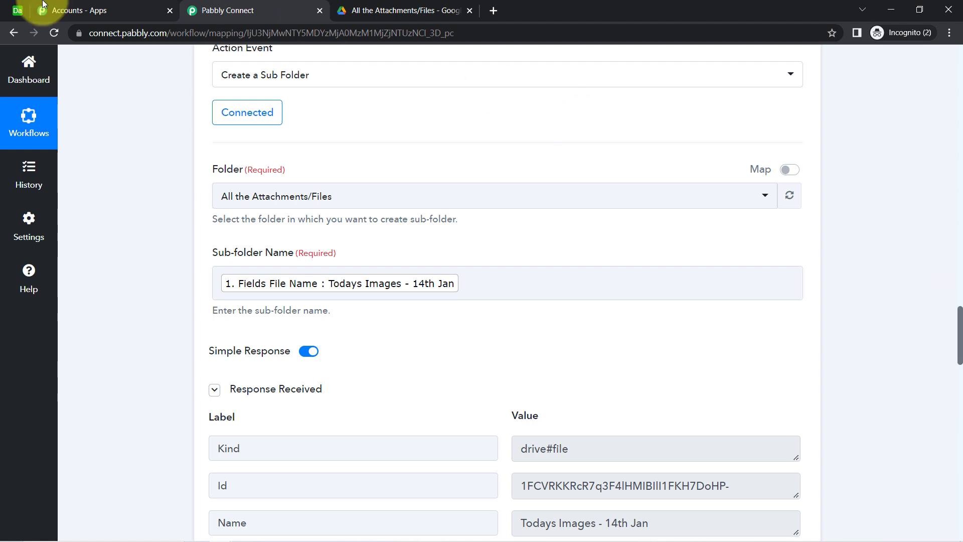
left_click(54, 36)
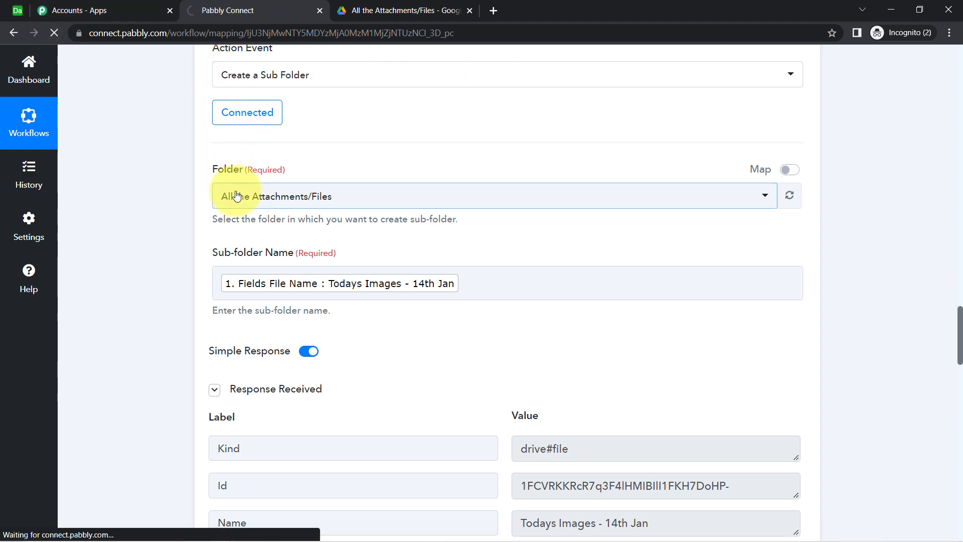
scroll(962, 329, "down", 5)
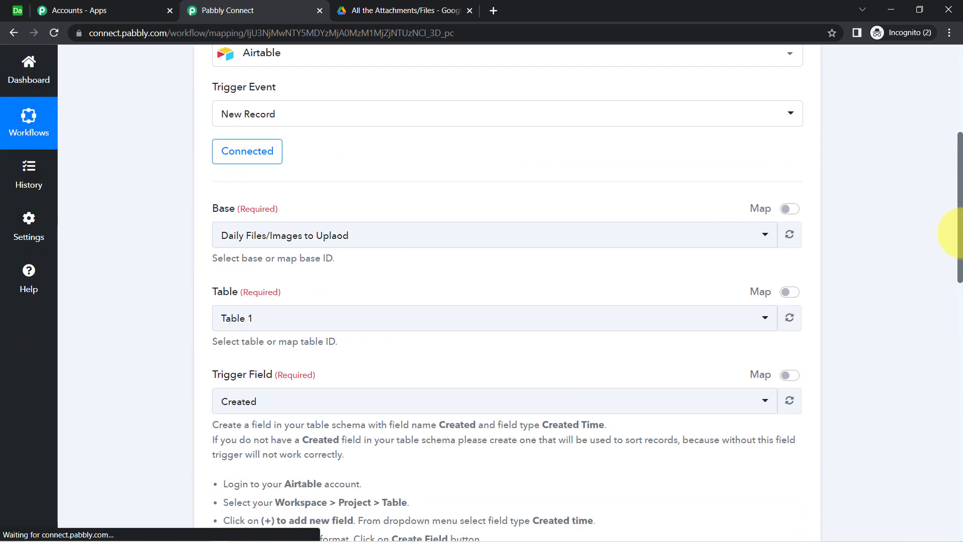
left_click_drag(960, 195, 945, 445)
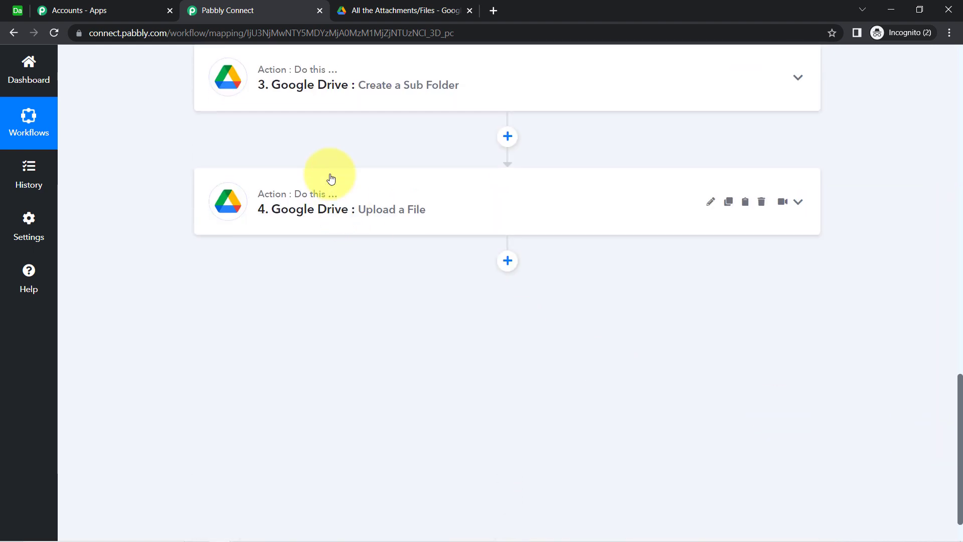
Replace the upload step's fixed Folder ID with '3. Id' from Create a Sub Folder.
left_click(338, 193)
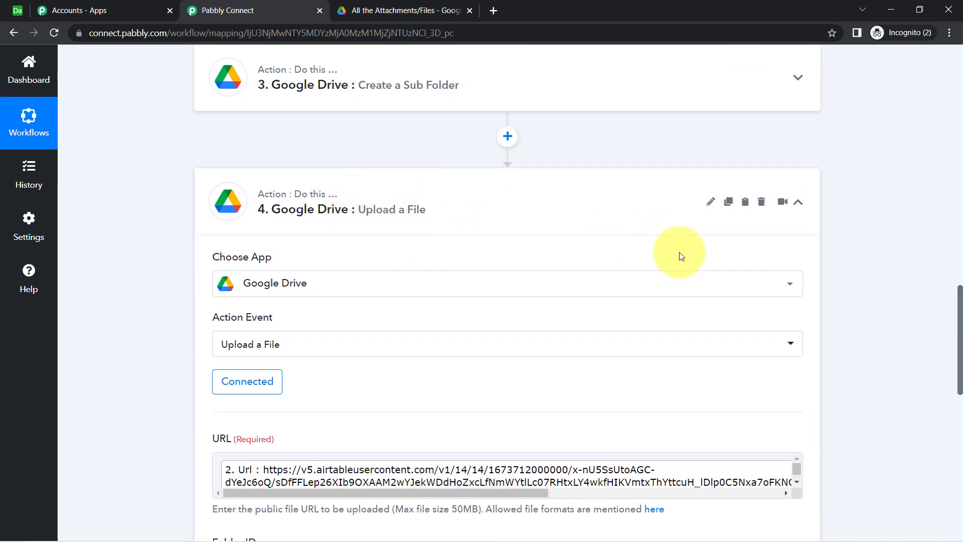
left_click_drag(959, 347, 953, 421)
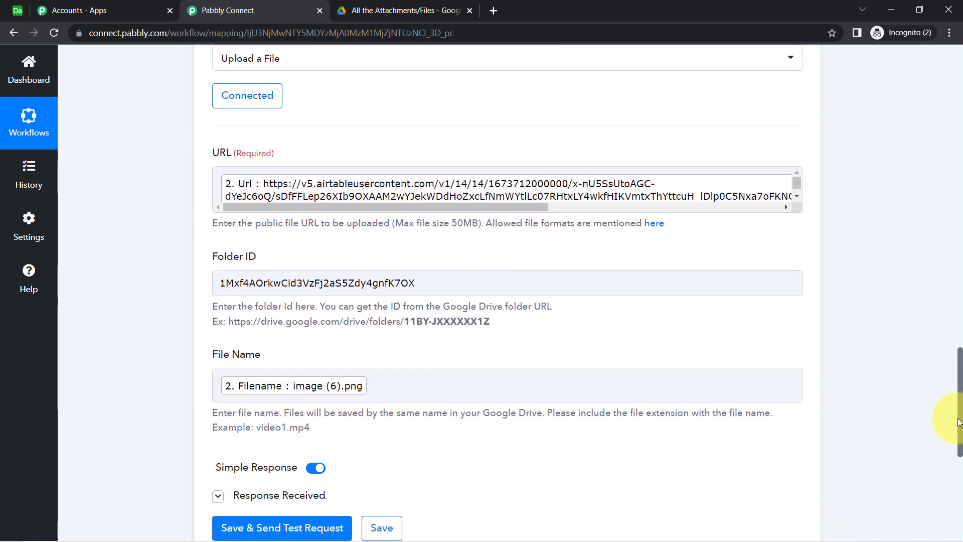
left_click(283, 290)
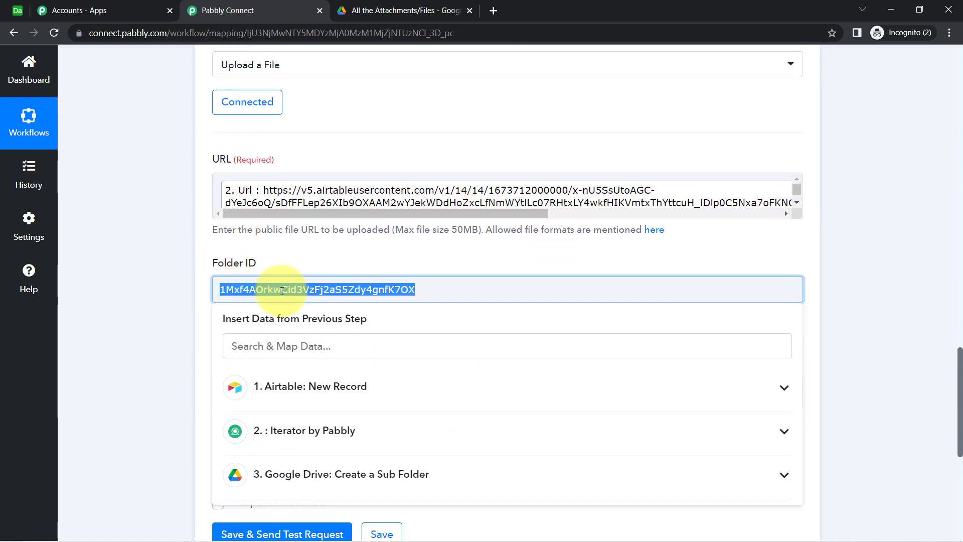
key("BackSpace")
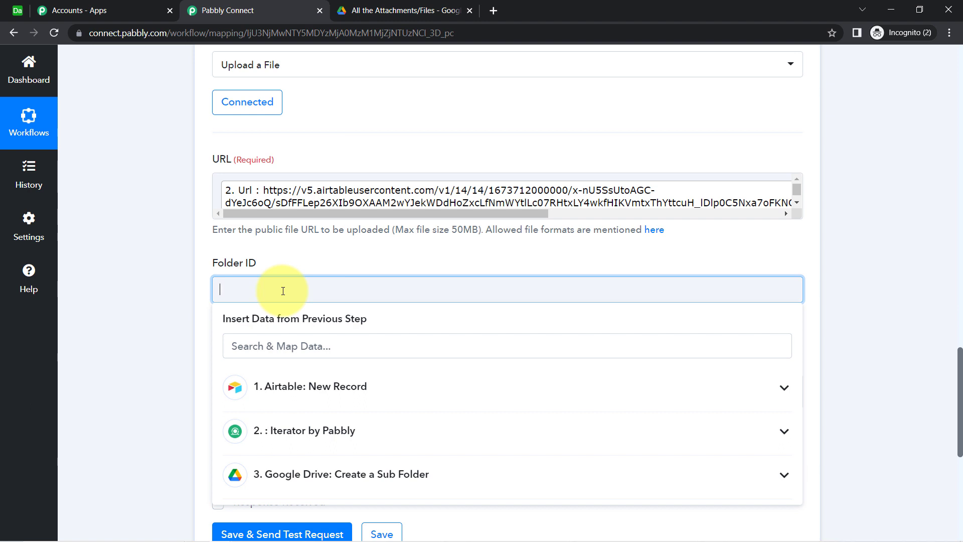
left_click(287, 474)
scroll(959, 406, "down", 3)
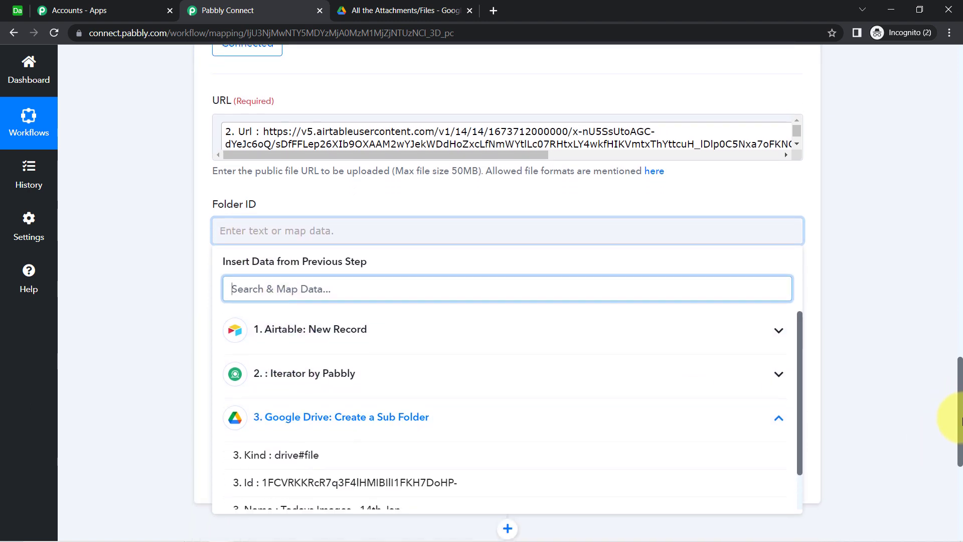
left_click(402, 386)
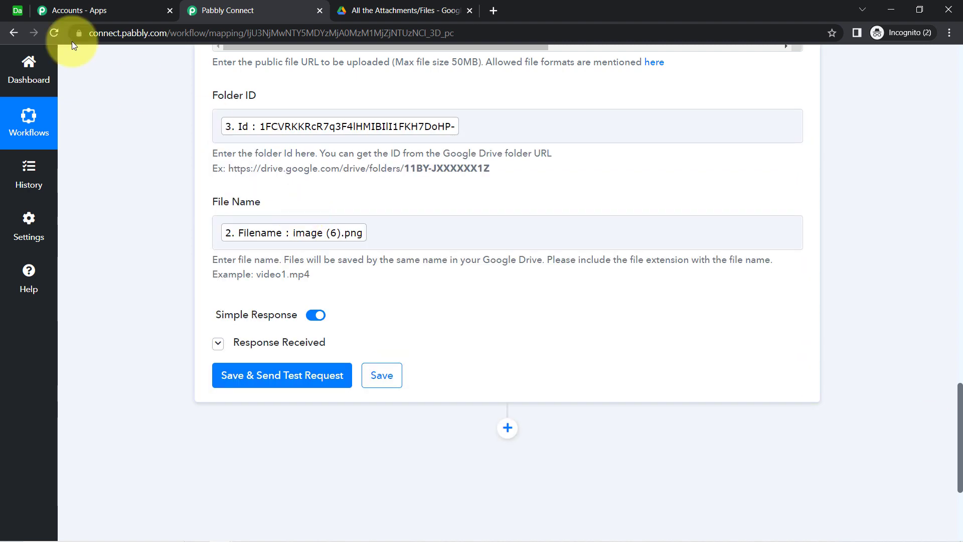
Review the Airtable record and Drive folder, then save the upload step and send a test.
left_click(17, 10)
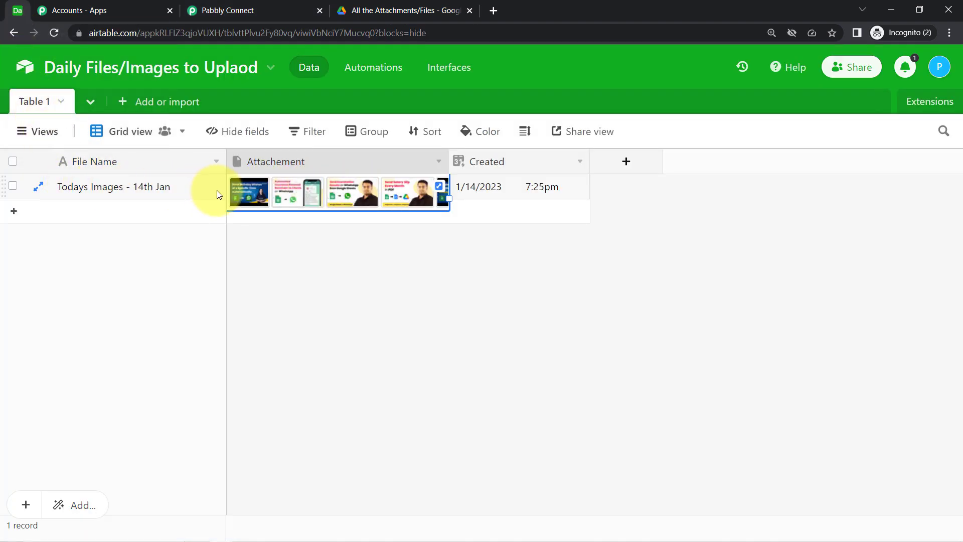
left_click(211, 10)
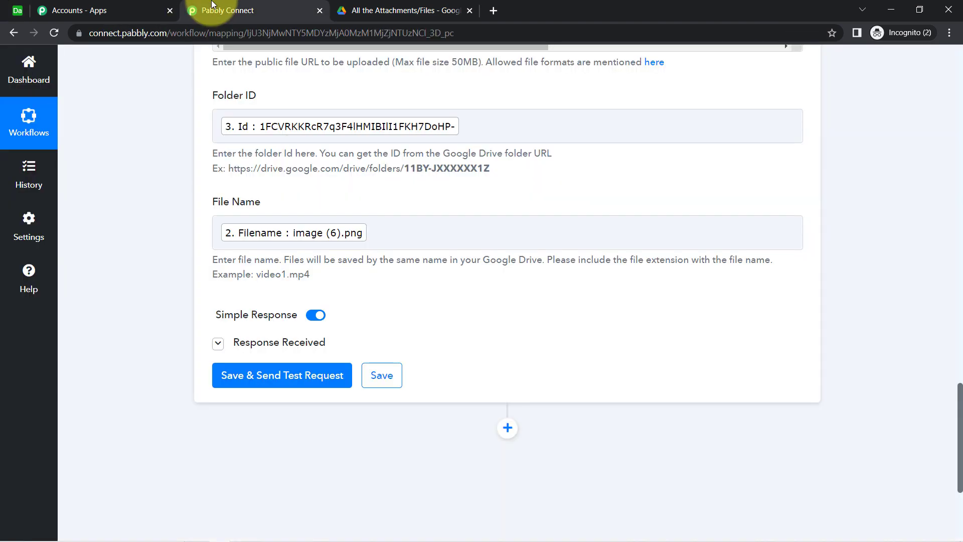
left_click(354, 6)
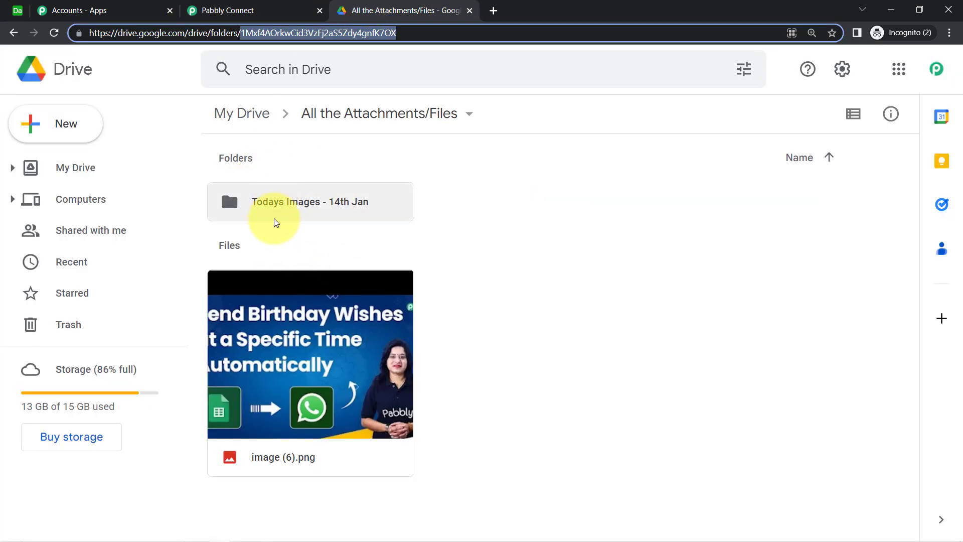
left_click(271, 11)
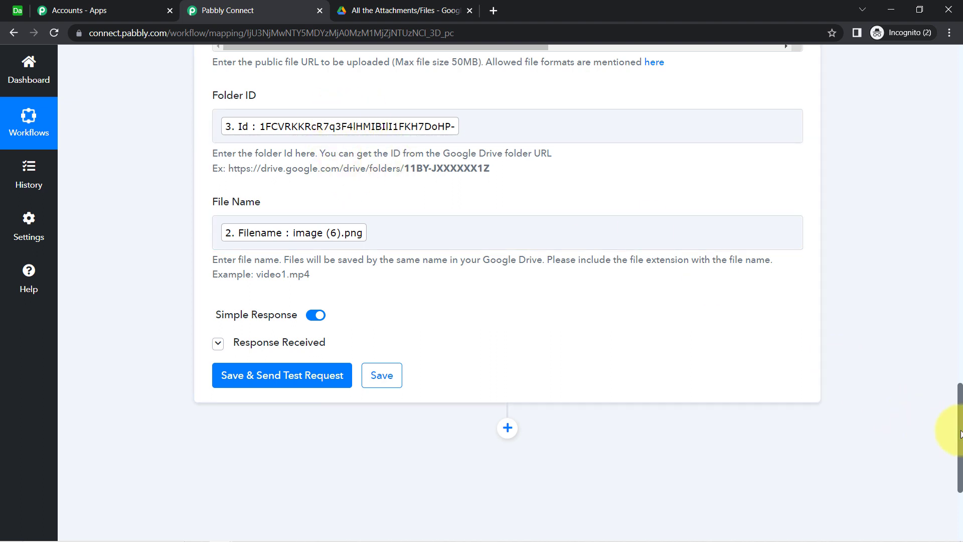
left_click_drag(960, 433, 953, 398)
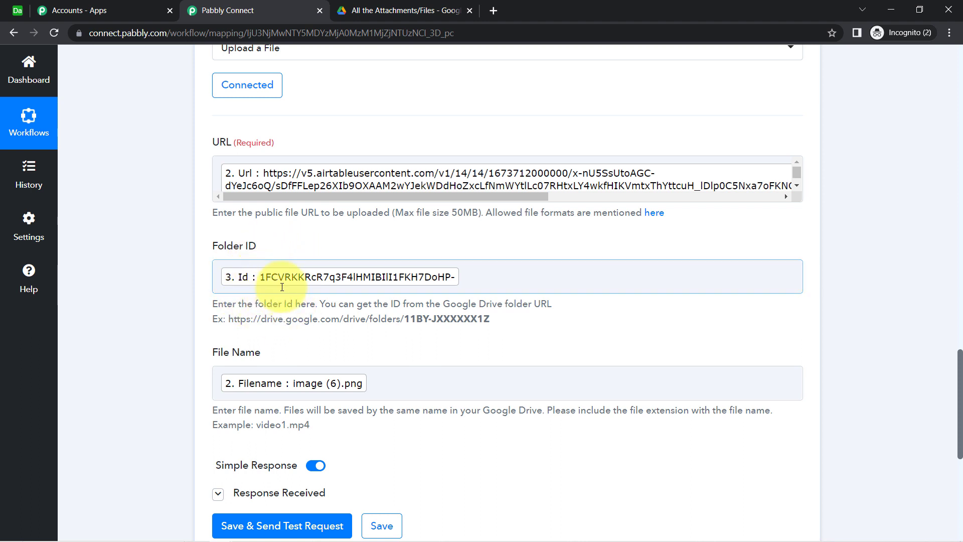
scroll(960, 446, "down", 3)
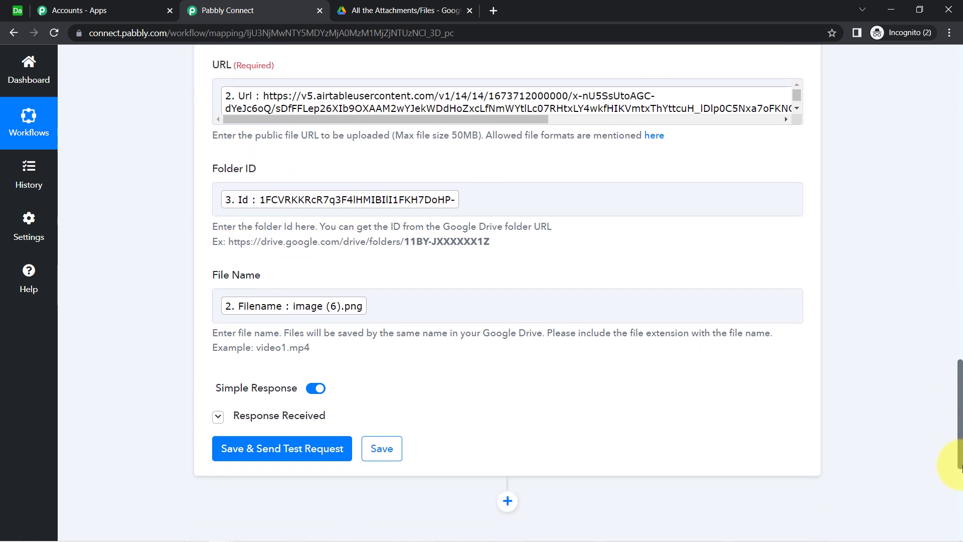
left_click(241, 373)
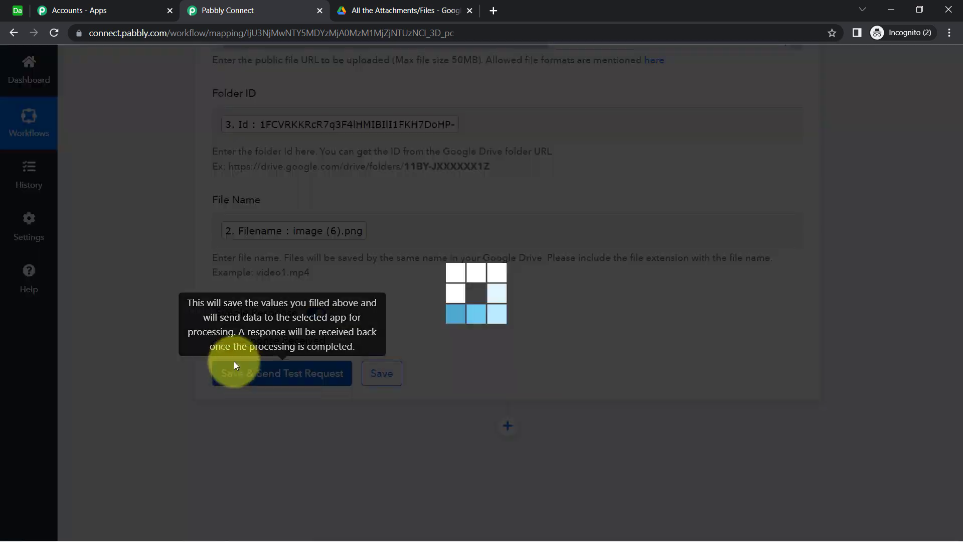
Open 'Todays Images - 14th Jan' to confirm image (6).png, then return to All the Attachments/Files.
left_click(331, 5)
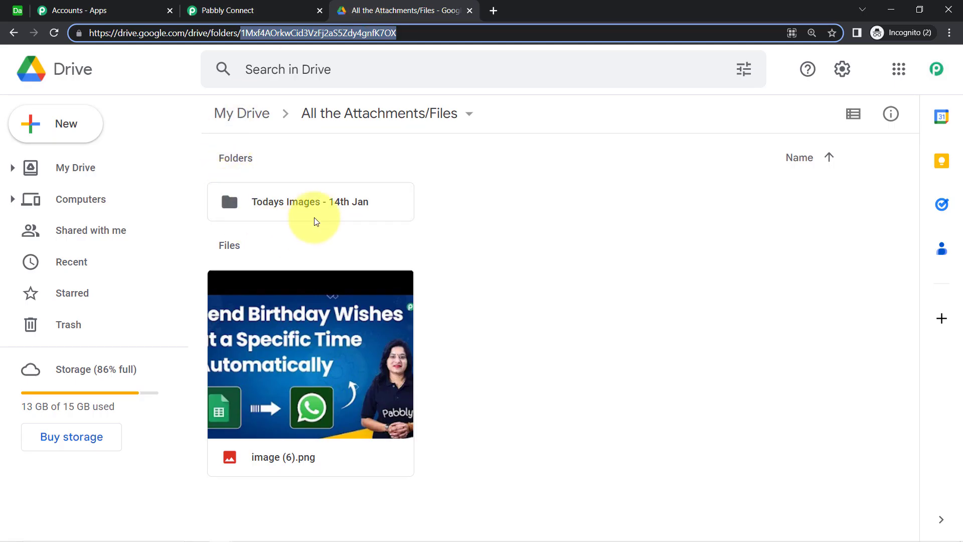
left_click(291, 201)
double_click(365, 203)
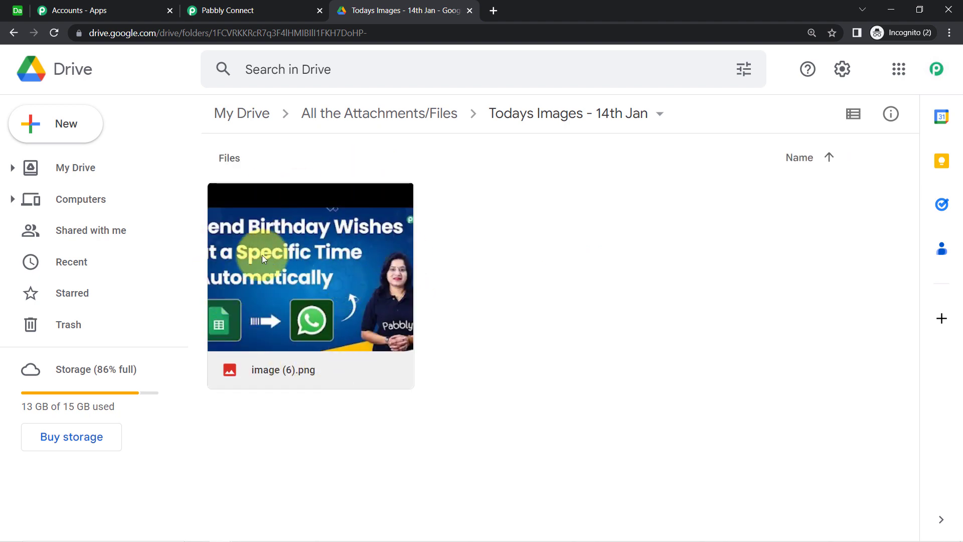
left_click(251, 4)
left_click(384, 4)
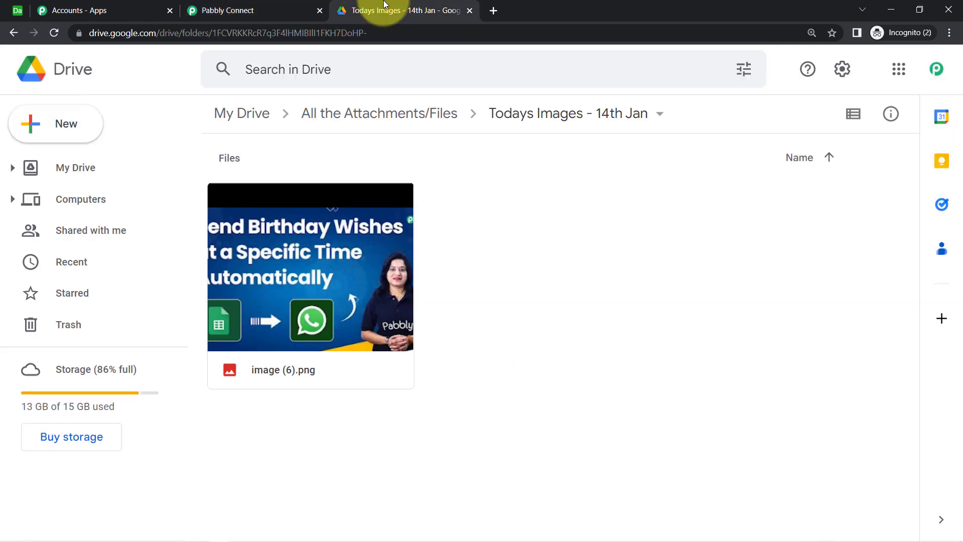
left_click(375, 115)
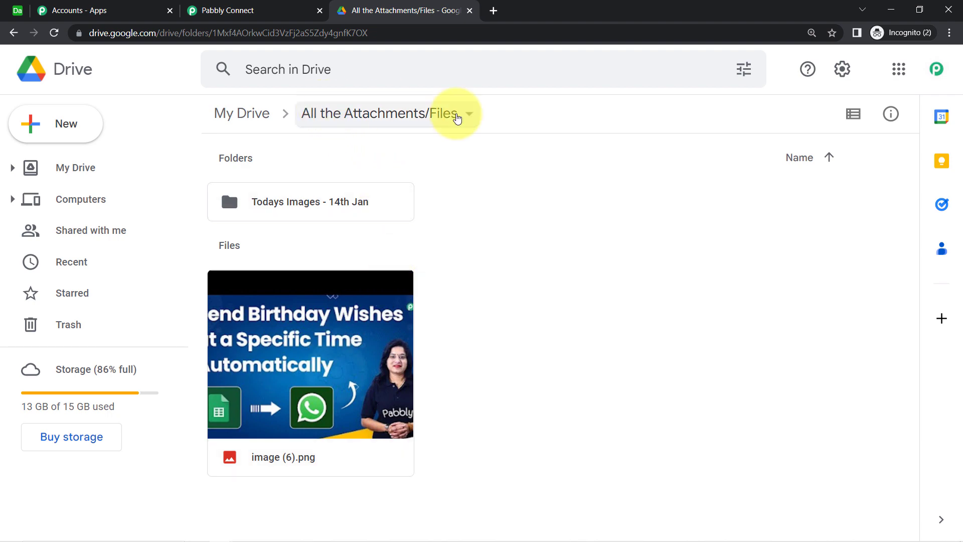
left_click(216, 11)
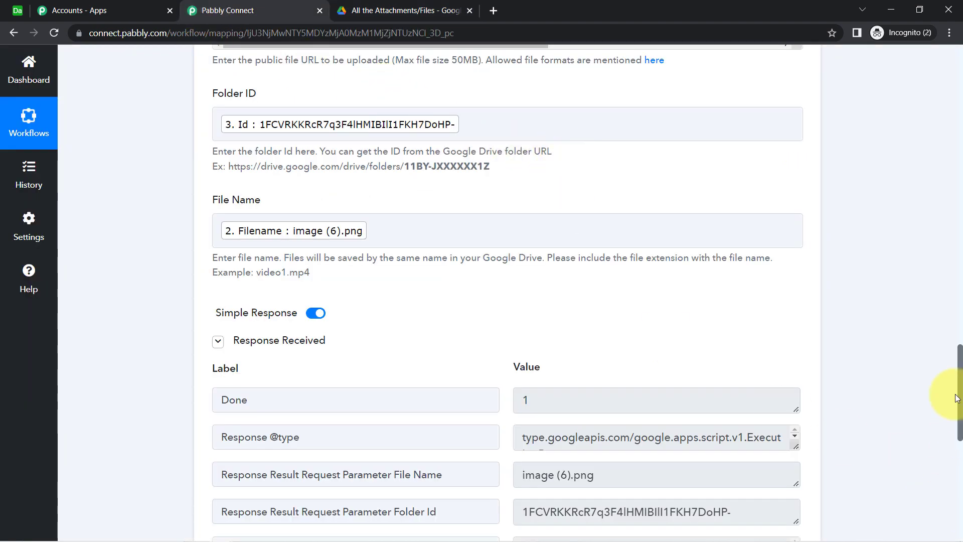
Review the Create a Sub Folder and Upload a File steps, then collapse both.
left_click_drag(957, 398, 954, 52)
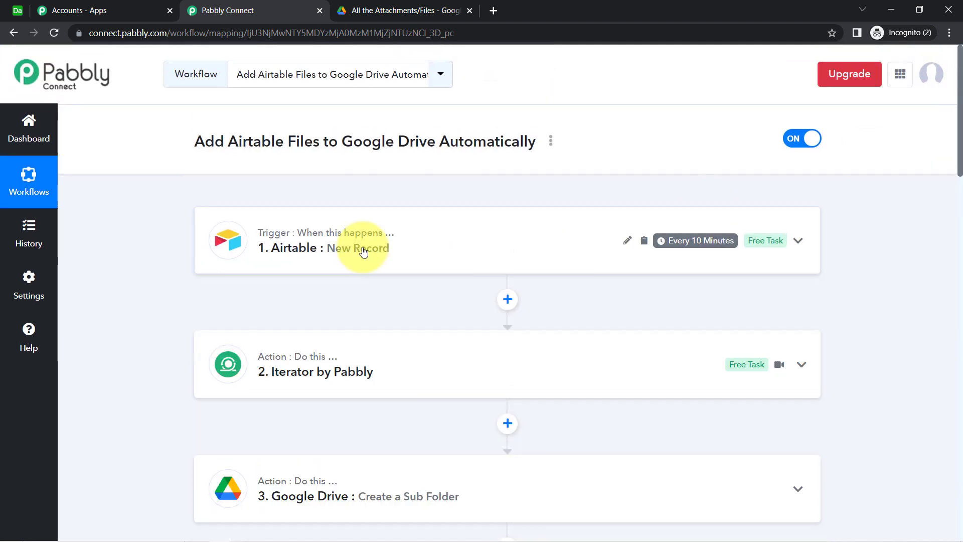
left_click(312, 499)
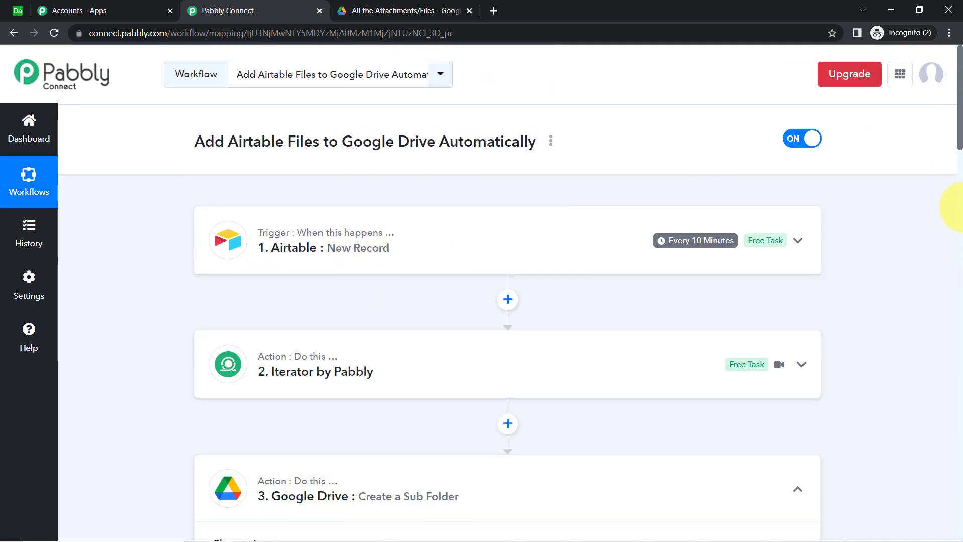
scroll(953, 101, "down", 5)
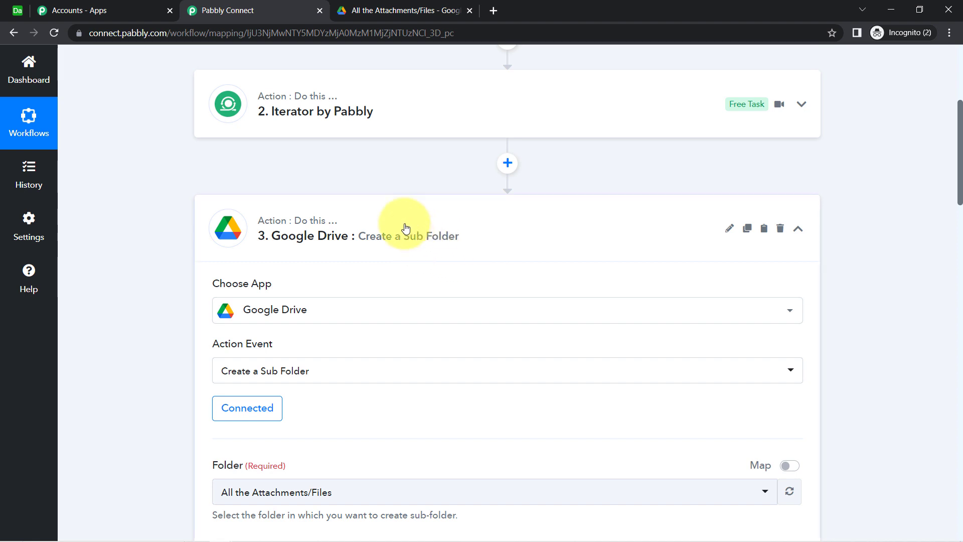
left_click(406, 241)
left_click(591, 350)
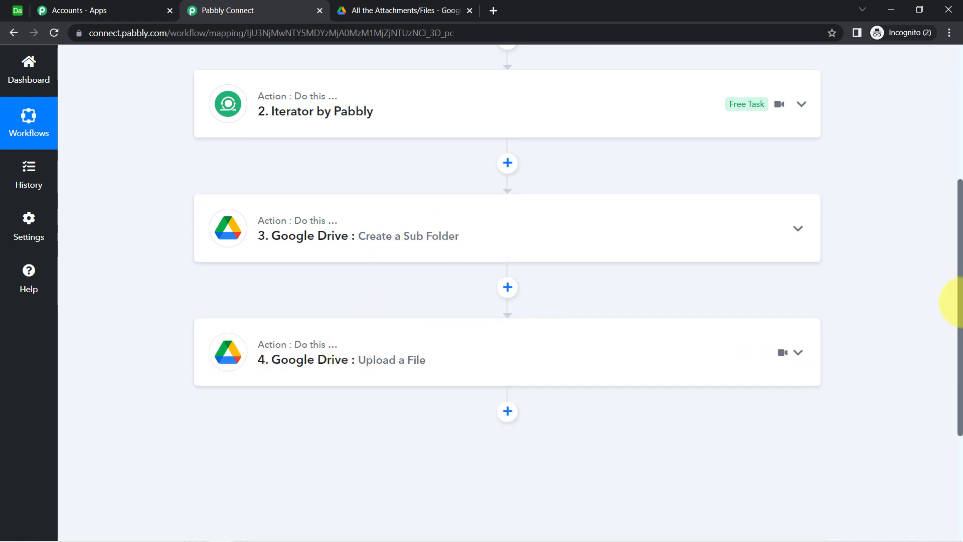
Share the workflow from its options menu and select the full share link.
left_click_drag(961, 307, 357, 41)
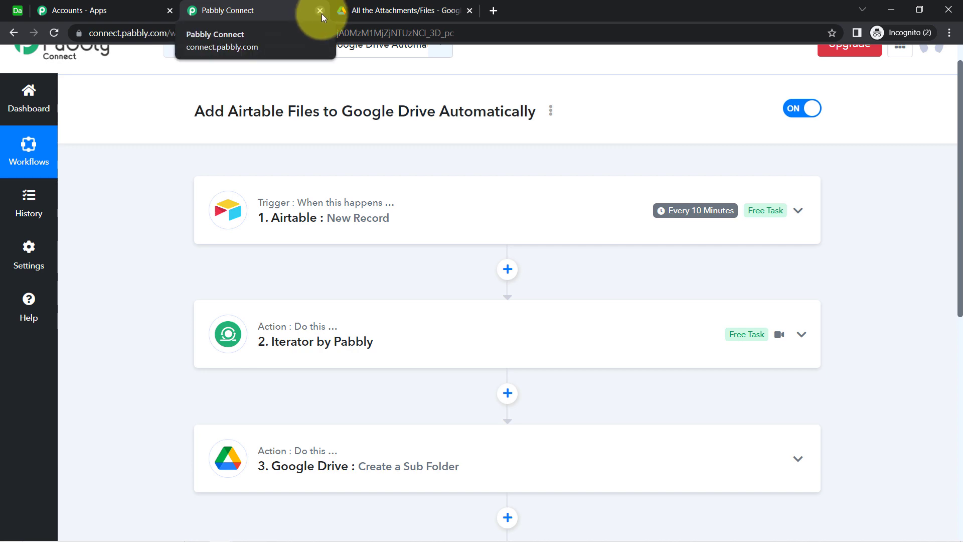
left_click_drag(960, 150, 918, 138)
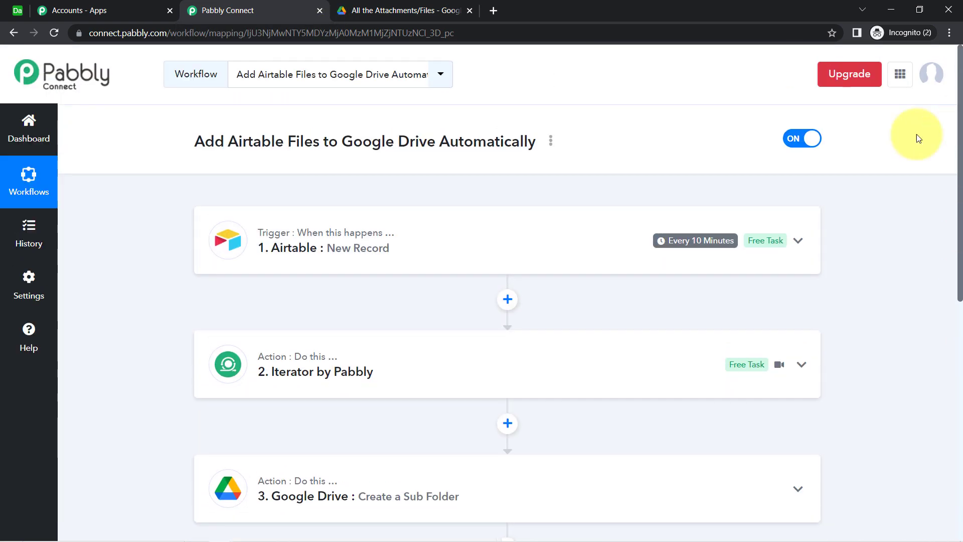
left_click(551, 145)
left_click(489, 211)
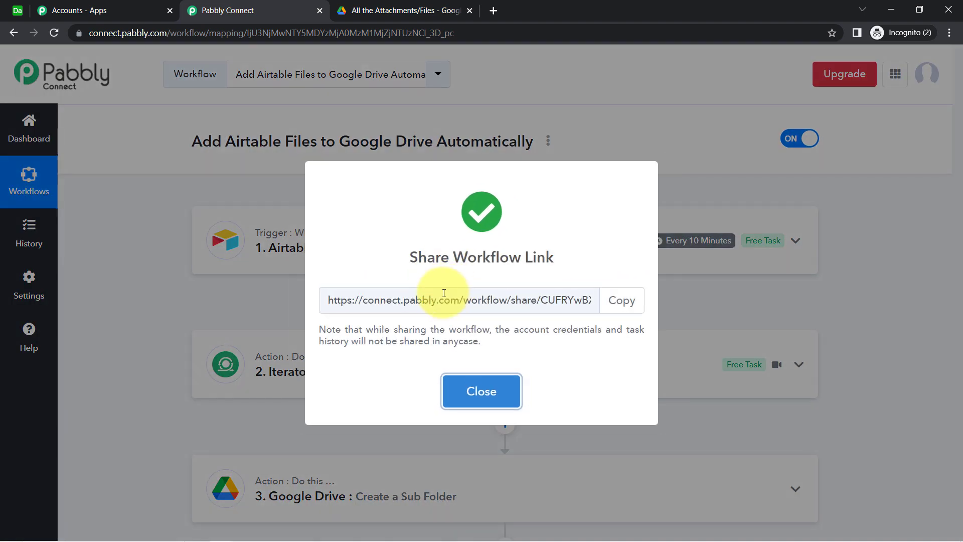
triple_click(441, 300)
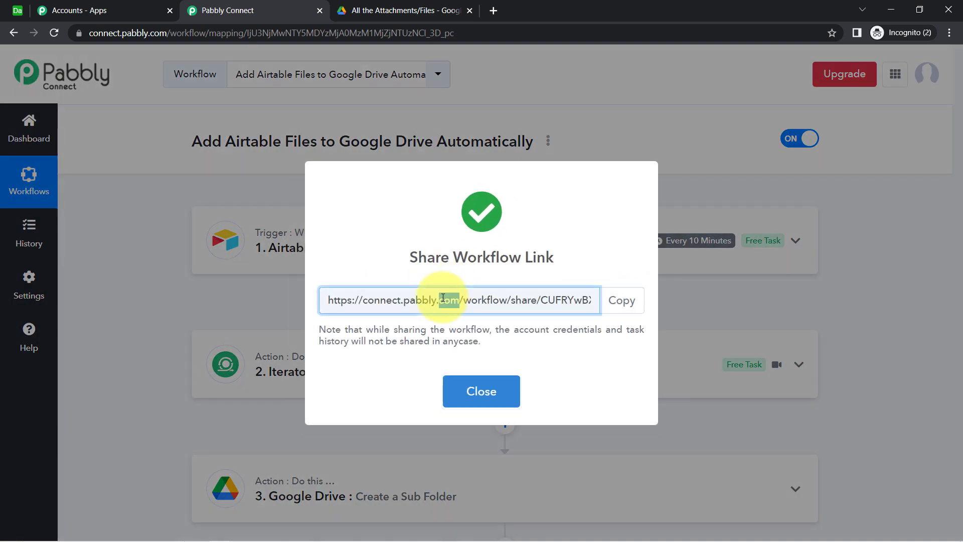
triple_click(493, 303)
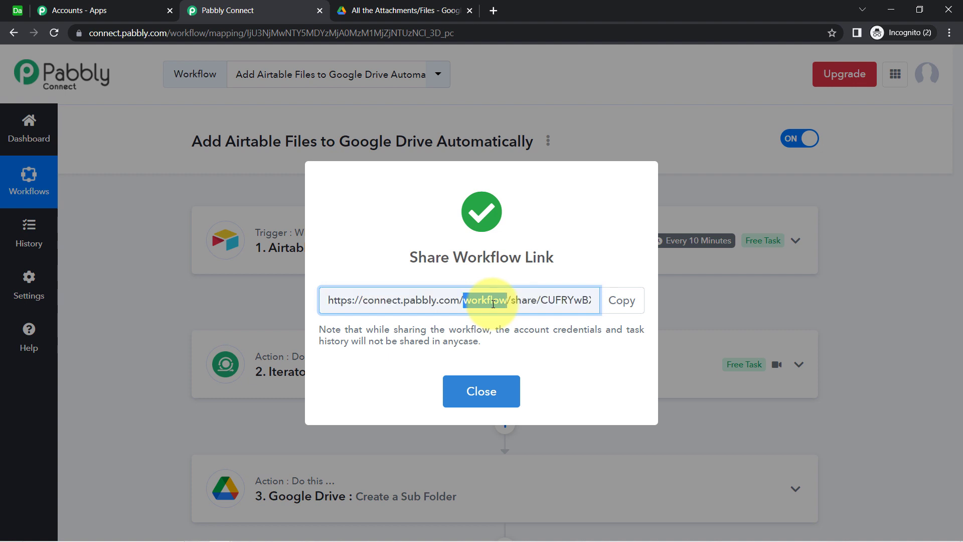